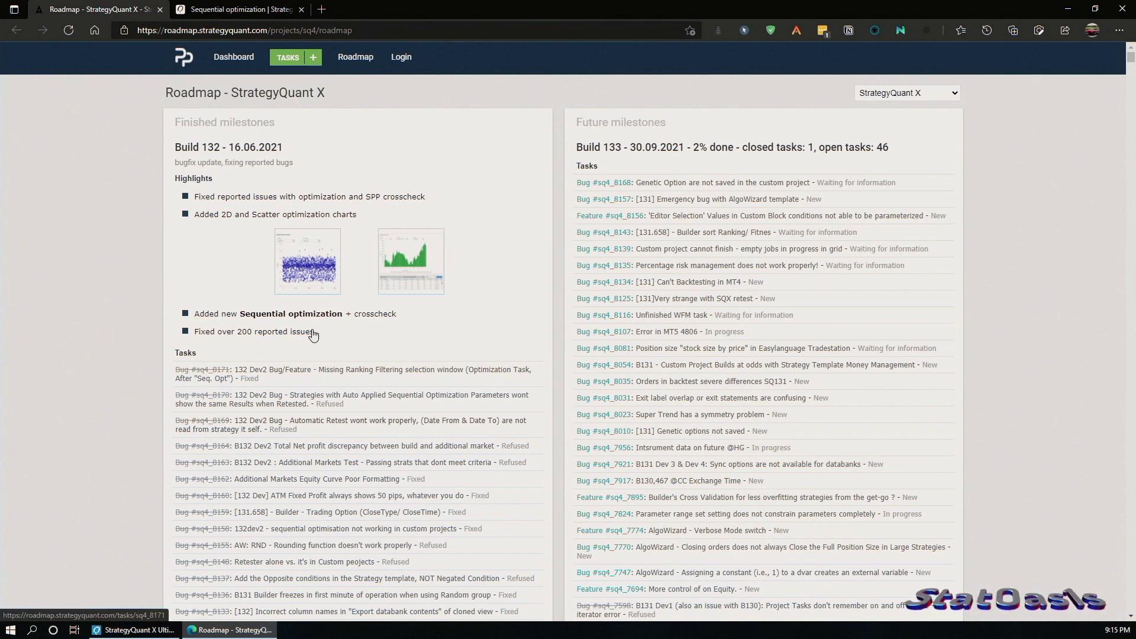
# Step: Highlight the Build 132 heading, the 200 fixed issues line, the SPP crosscheck fix and the chart lines
pyautogui.moveTo(175, 146); pyautogui.dragTo(278, 147)
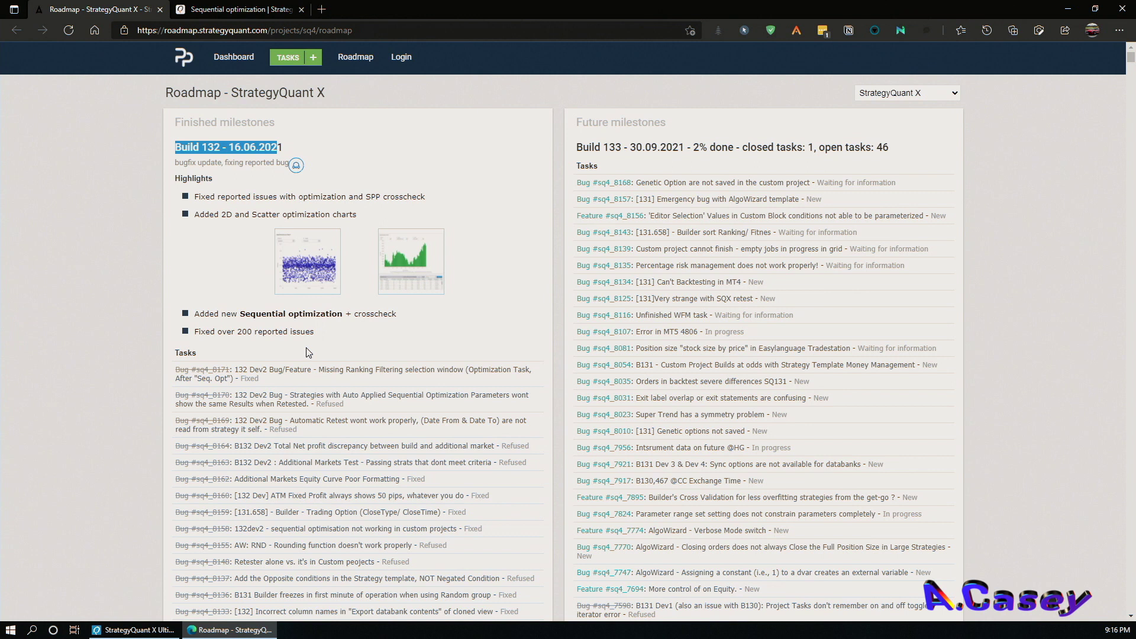
pyautogui.moveTo(325, 335); pyautogui.dragTo(200, 333)
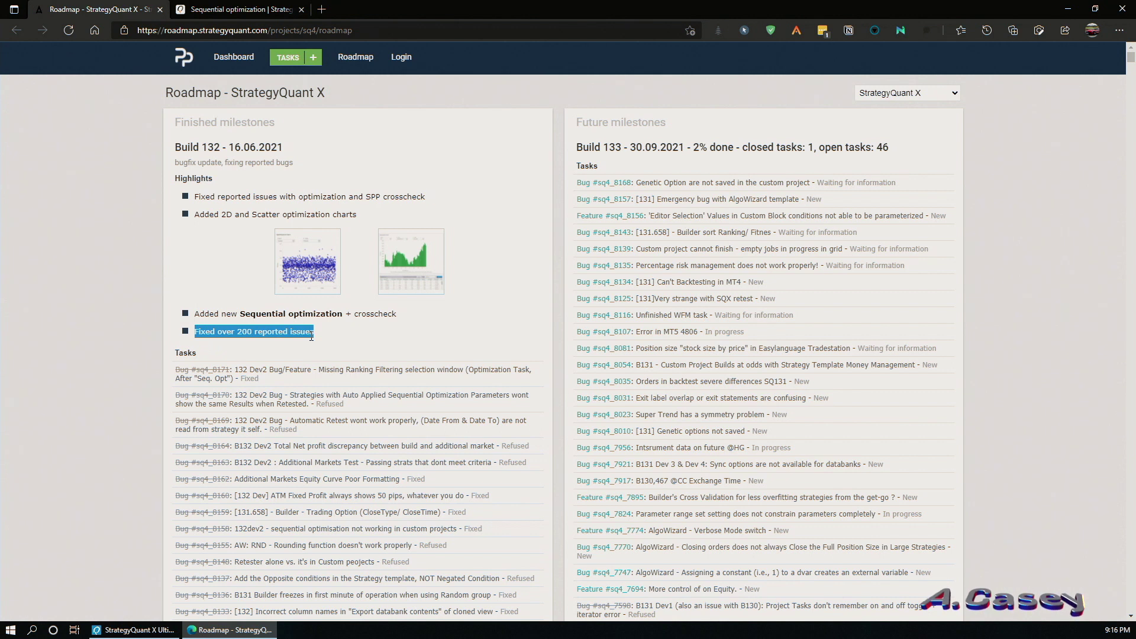
pyautogui.moveTo(426, 197); pyautogui.dragTo(254, 197)
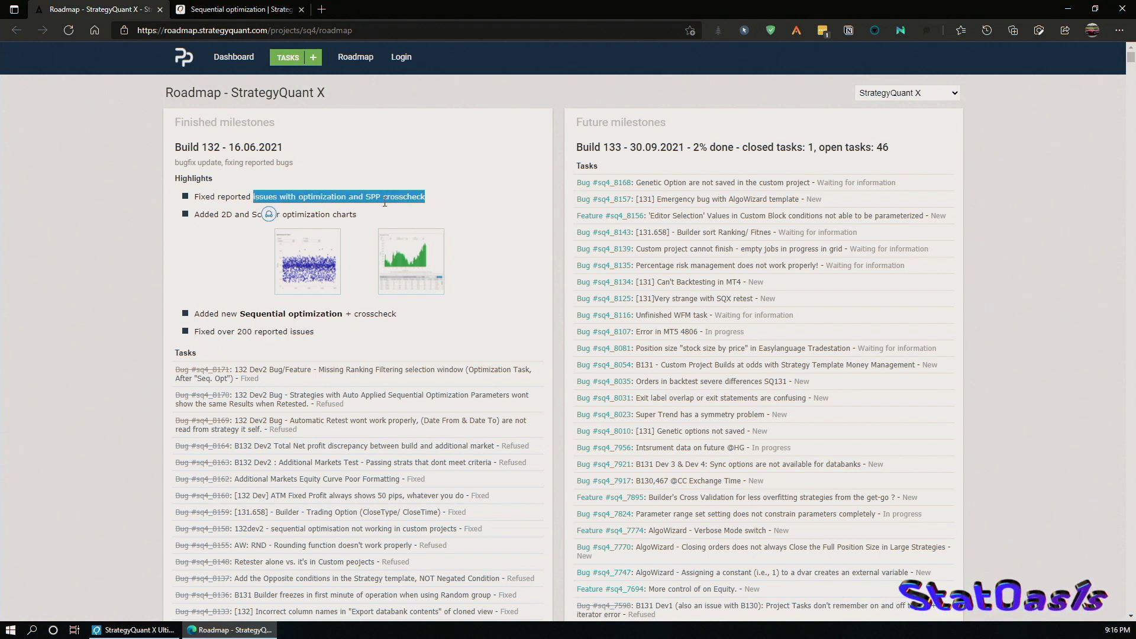
pyautogui.click(426, 199)
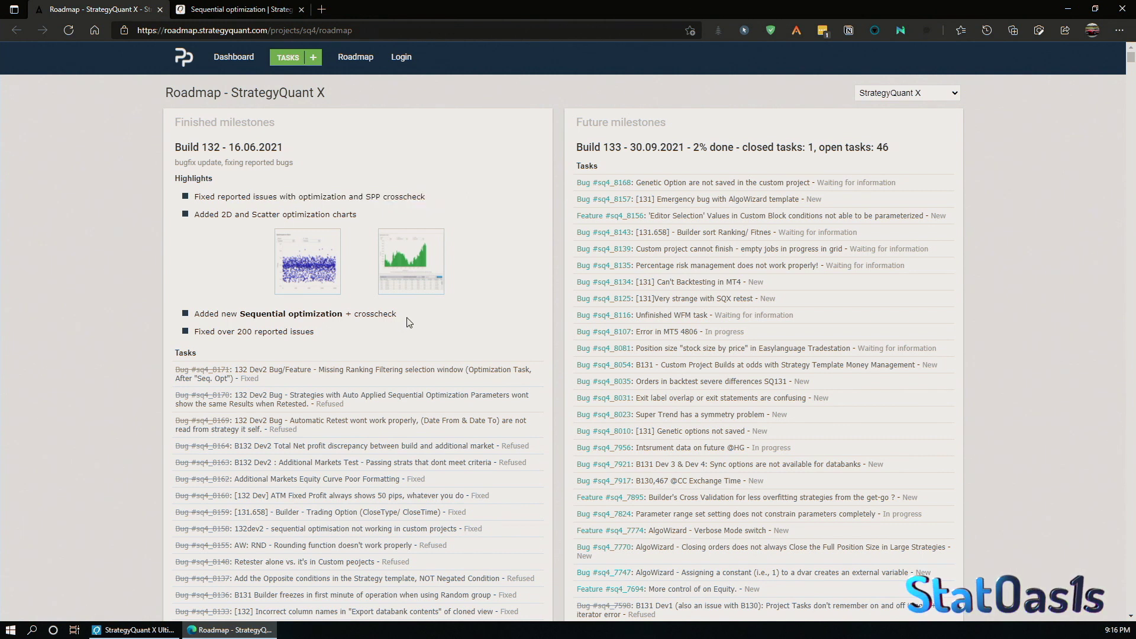
pyautogui.moveTo(407, 317); pyautogui.dragTo(245, 297)
pyautogui.moveTo(197, 225); pyautogui.dragTo(195, 228)
# Step: Highlight 'Sequential optimization' and scroll through the Build 132 release notes
pyautogui.click(195, 268)
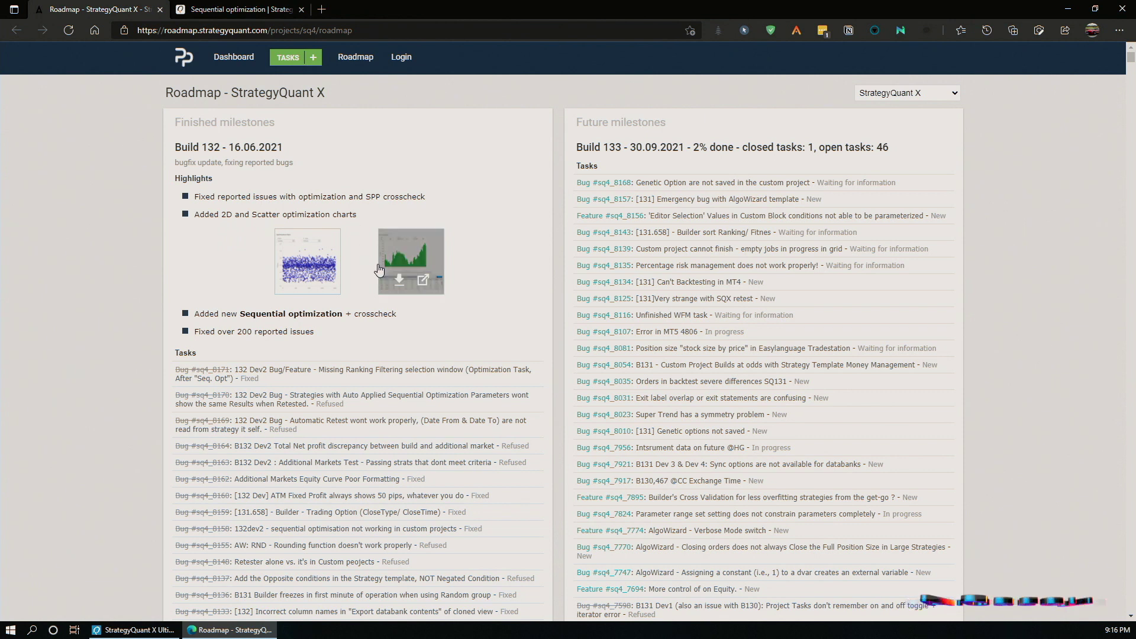
pyautogui.moveTo(240, 314); pyautogui.dragTo(345, 315)
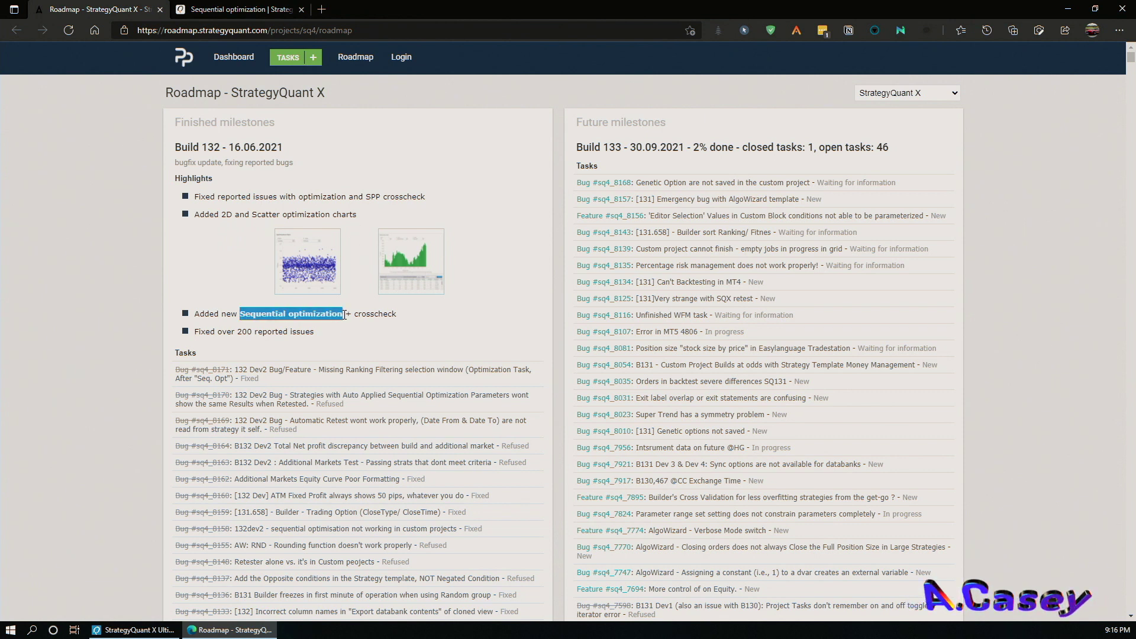
pyautogui.click(353, 325)
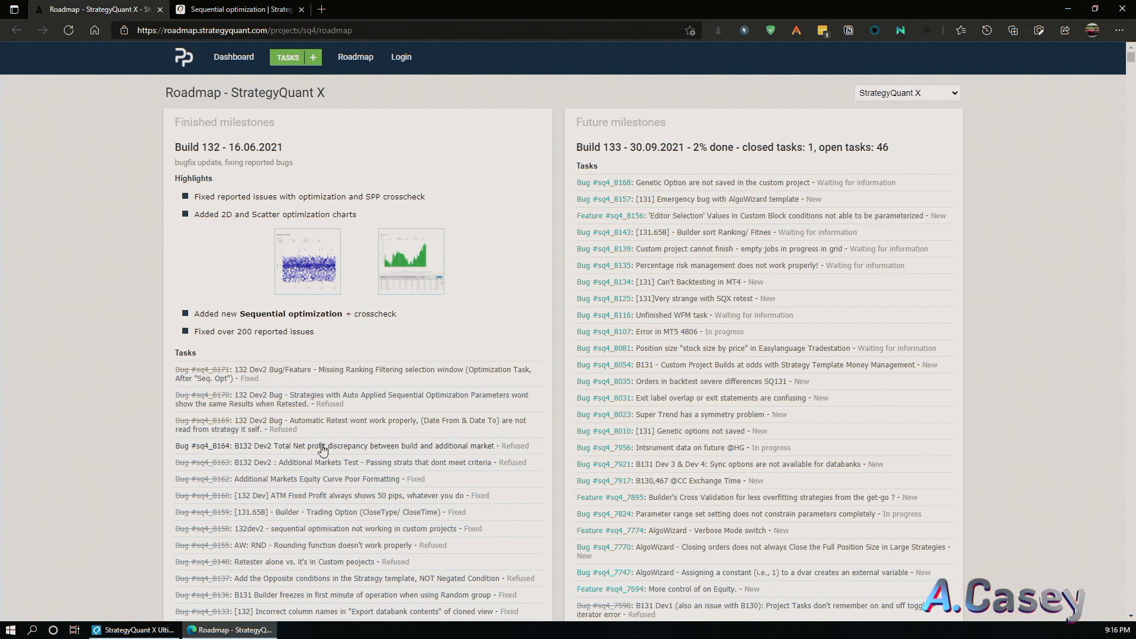
pyautogui.scroll(-5, 323, 444)
pyautogui.scroll(5, 290, 266)
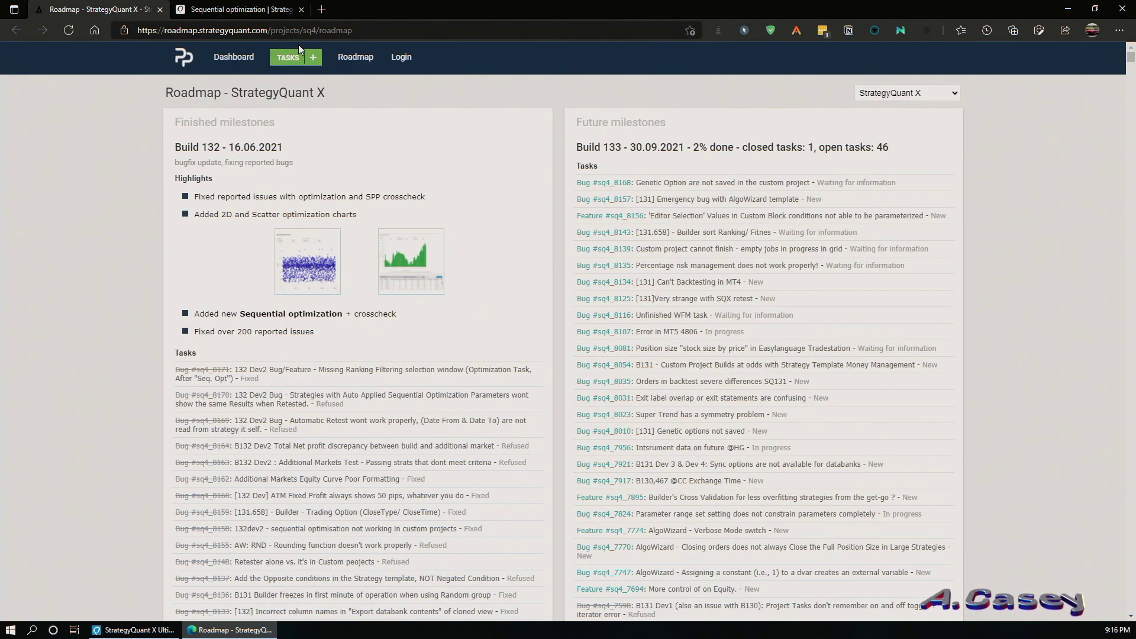
pyautogui.scroll(-7, 320, 401)
pyautogui.scroll(-20, 320, 400)
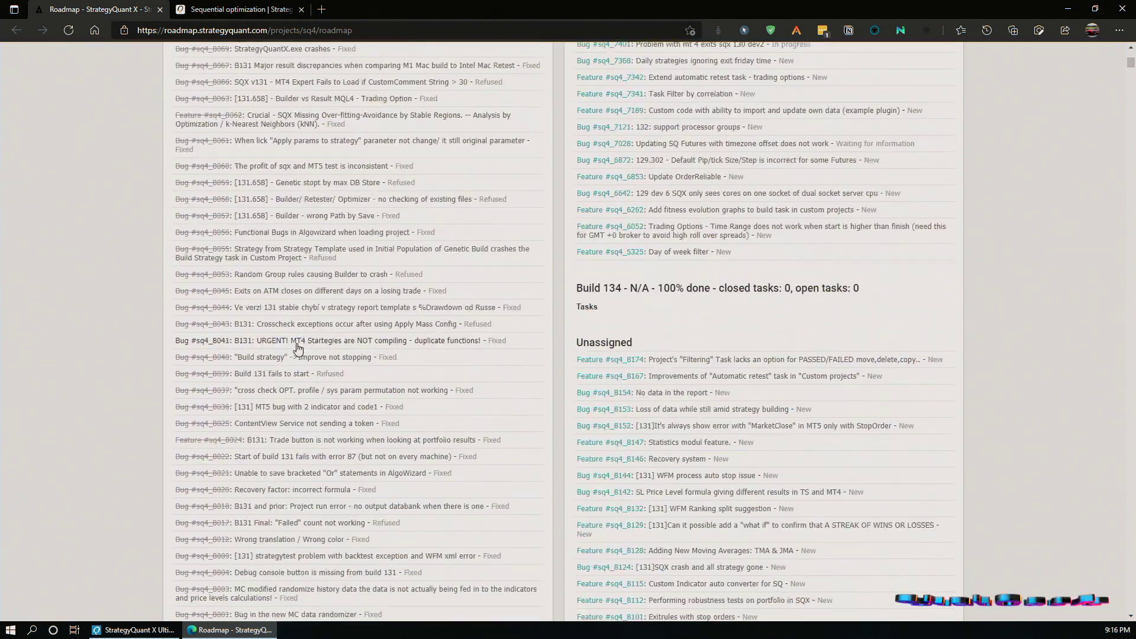
pyautogui.scroll(20, 364, 510)
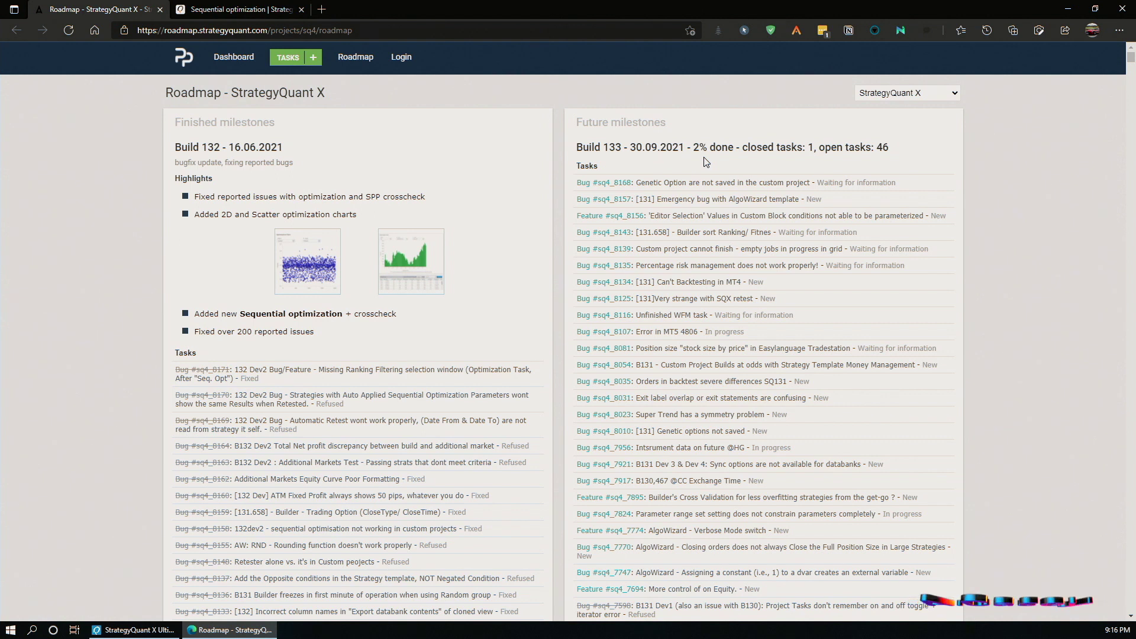
pyautogui.scroll(-5, 655, 400)
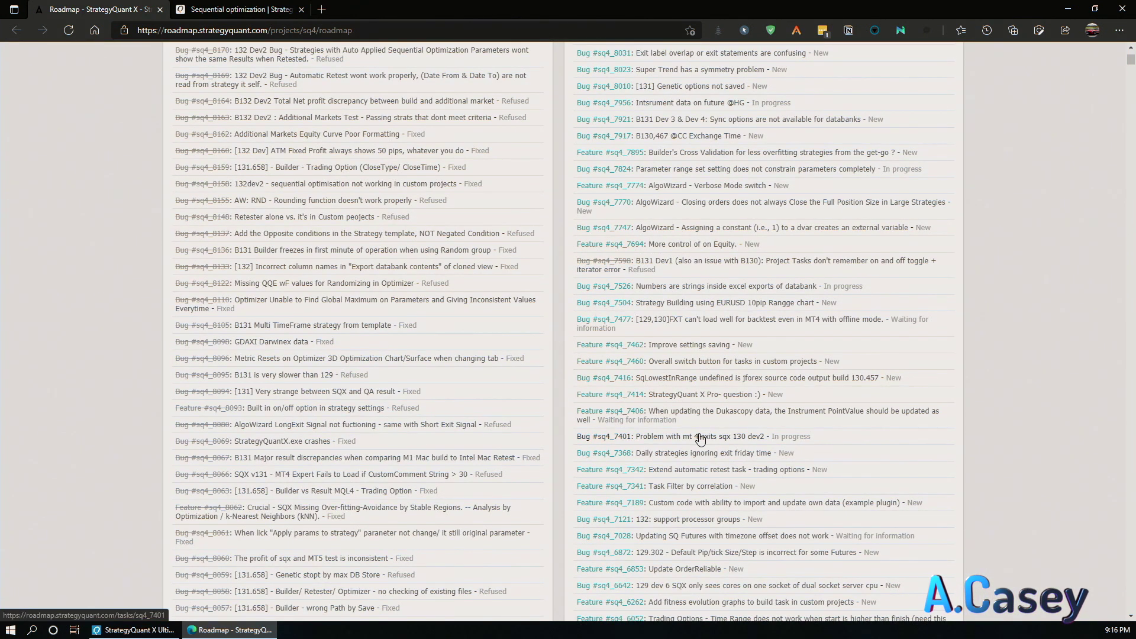
pyautogui.scroll(5, 426, 385)
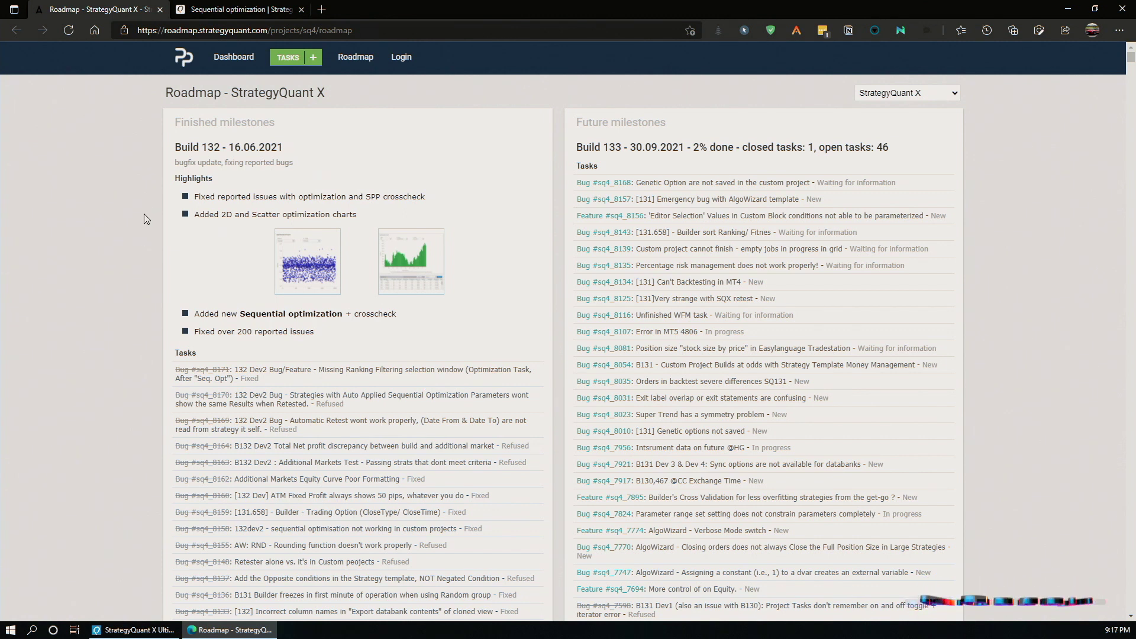
# Step: Switch to StrategyQuant X and open SQX 1.32 test strategy in AlgoWizard
pyautogui.click(145, 629)
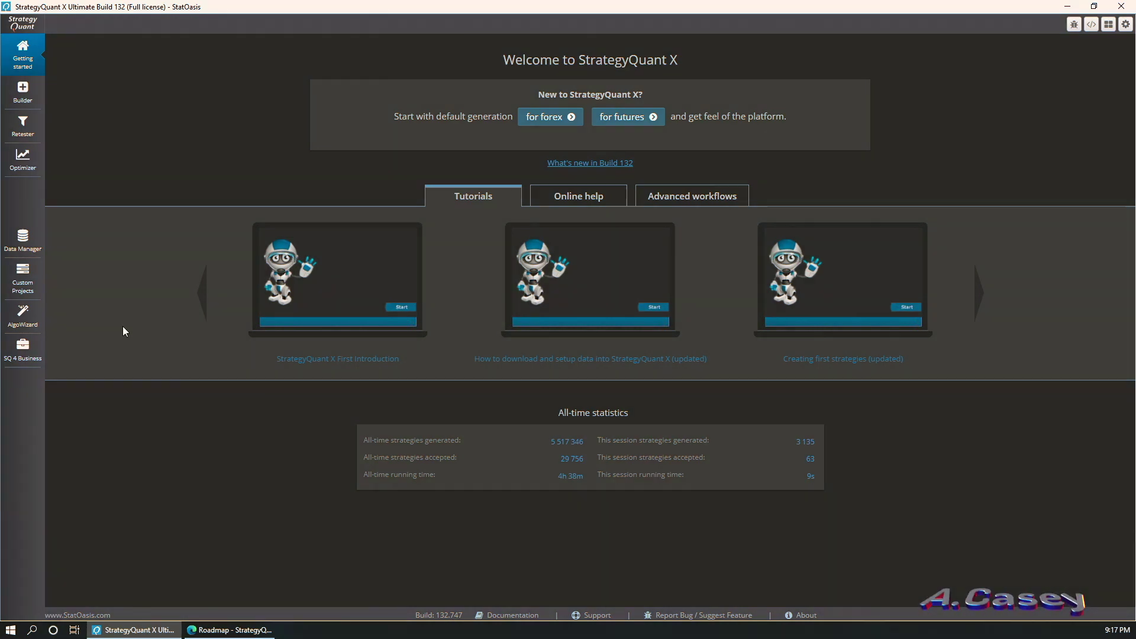
pyautogui.click(230, 630)
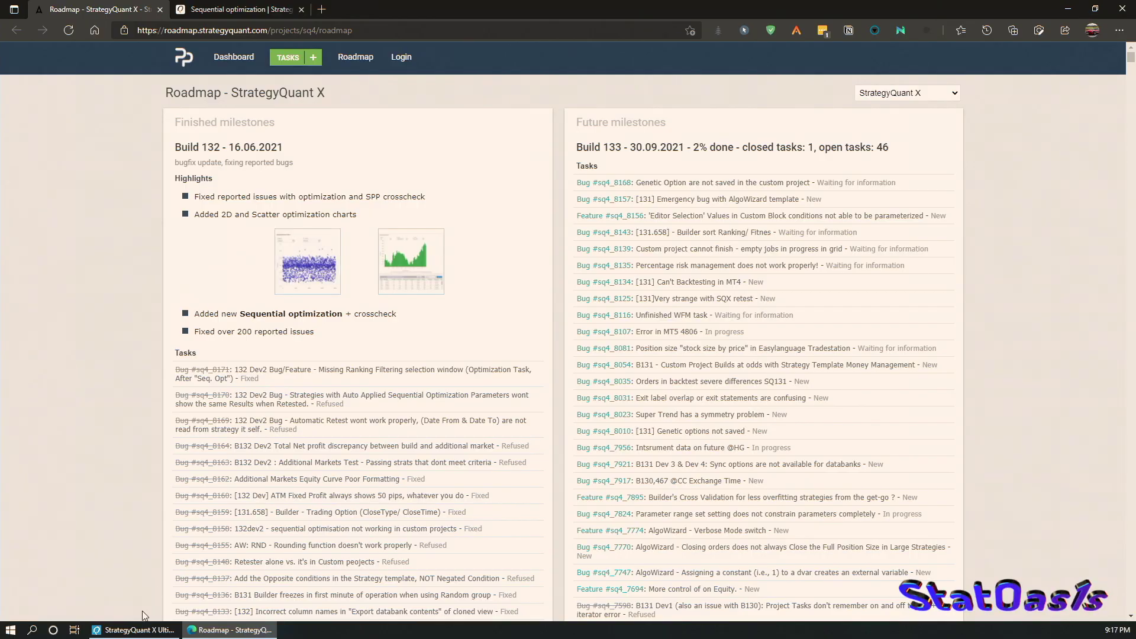
pyautogui.click(135, 629)
pyautogui.click(23, 316)
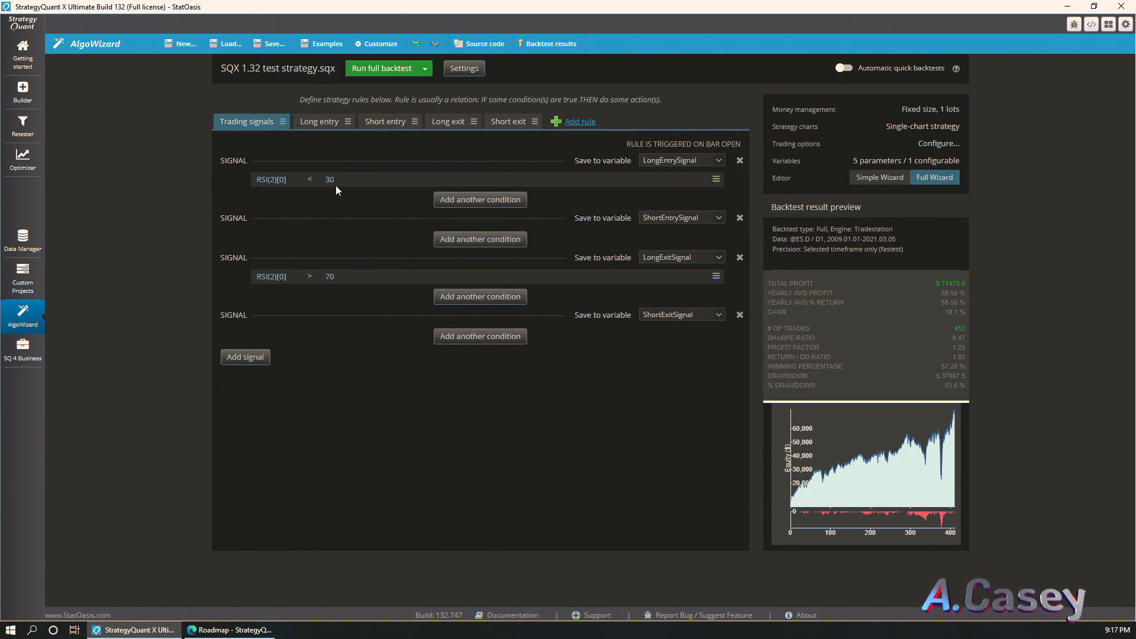
# Step: Review the long entry rule, check the money management settings and run a full backtest
pyautogui.click(321, 123)
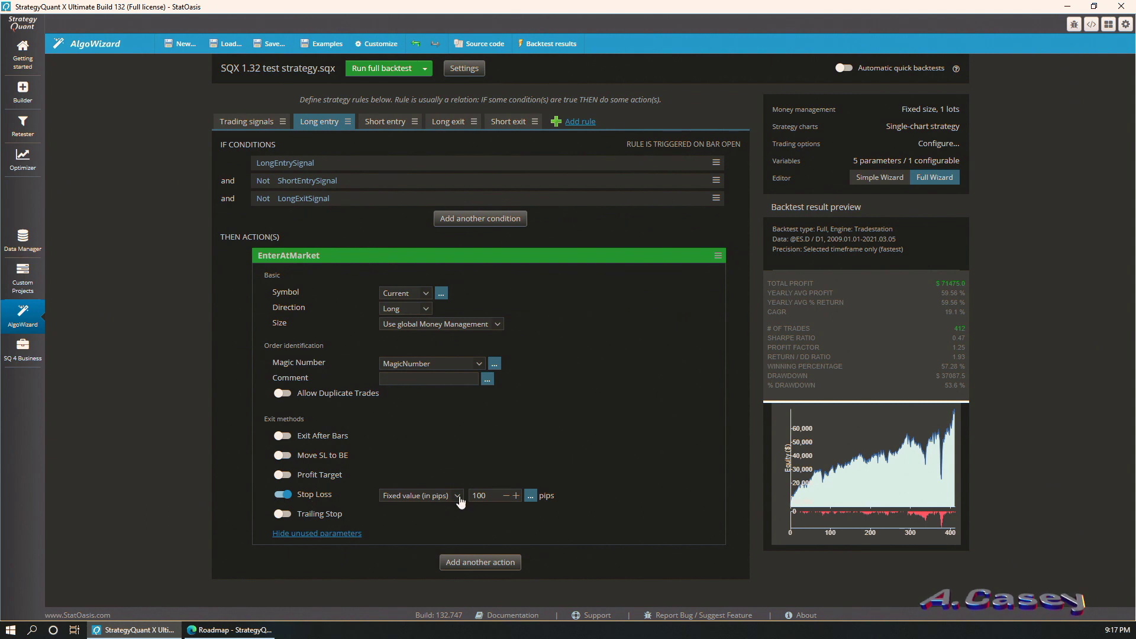
pyautogui.click(451, 69)
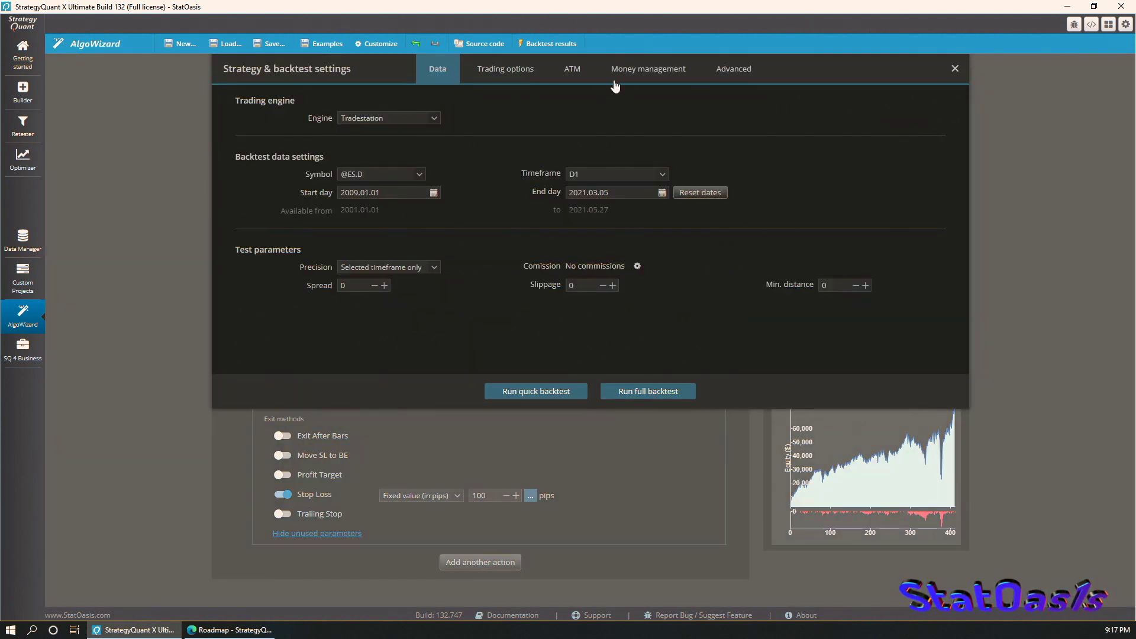
pyautogui.click(622, 74)
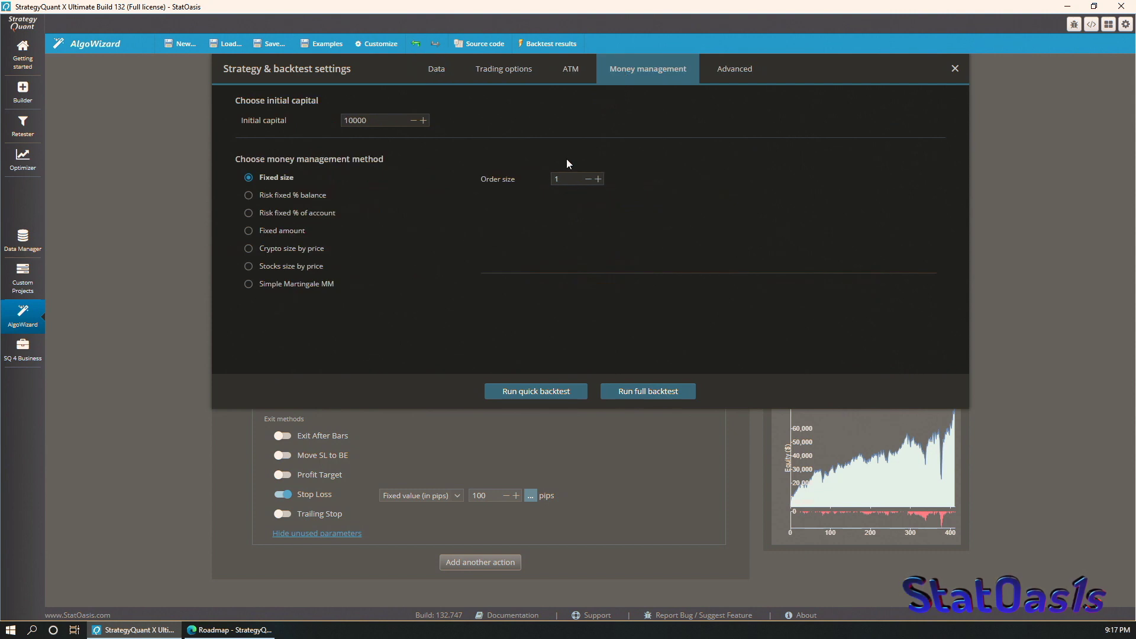
pyautogui.click(651, 393)
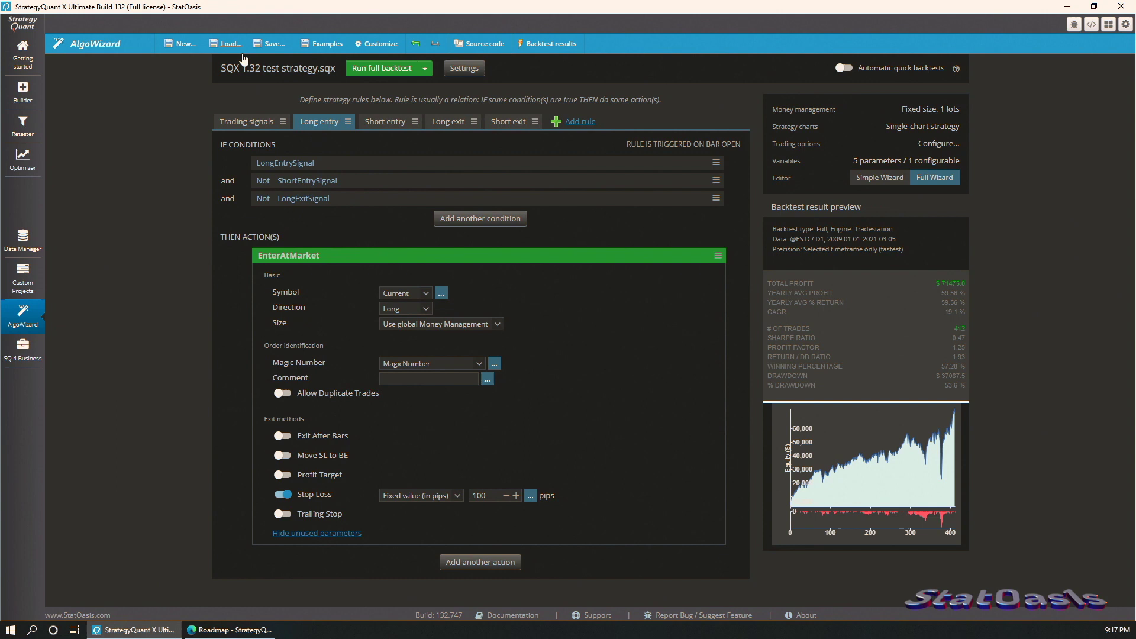
# Step: Start saving the strategy to the Retester and select the number in its file name
pyautogui.click(270, 43)
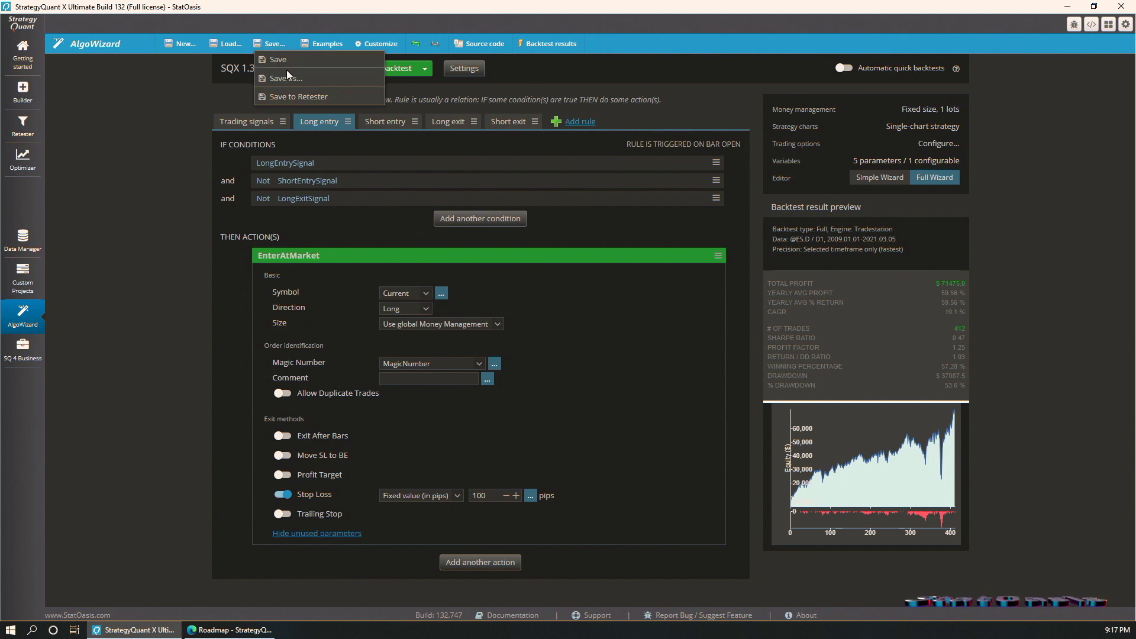
pyautogui.click(307, 96)
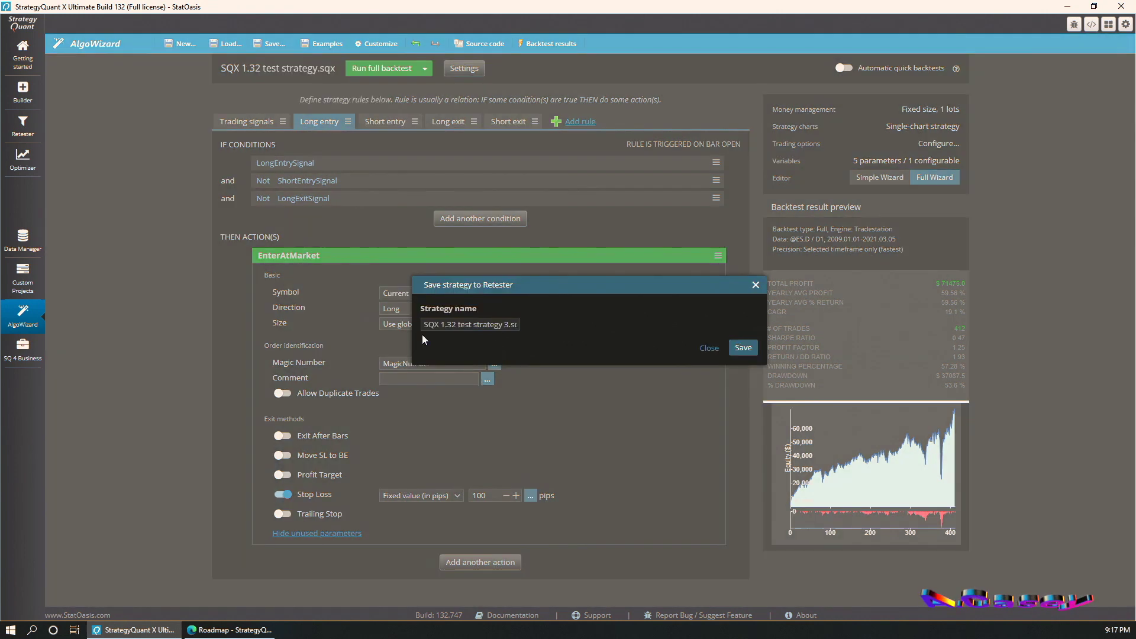
pyautogui.doubleClick(503, 322)
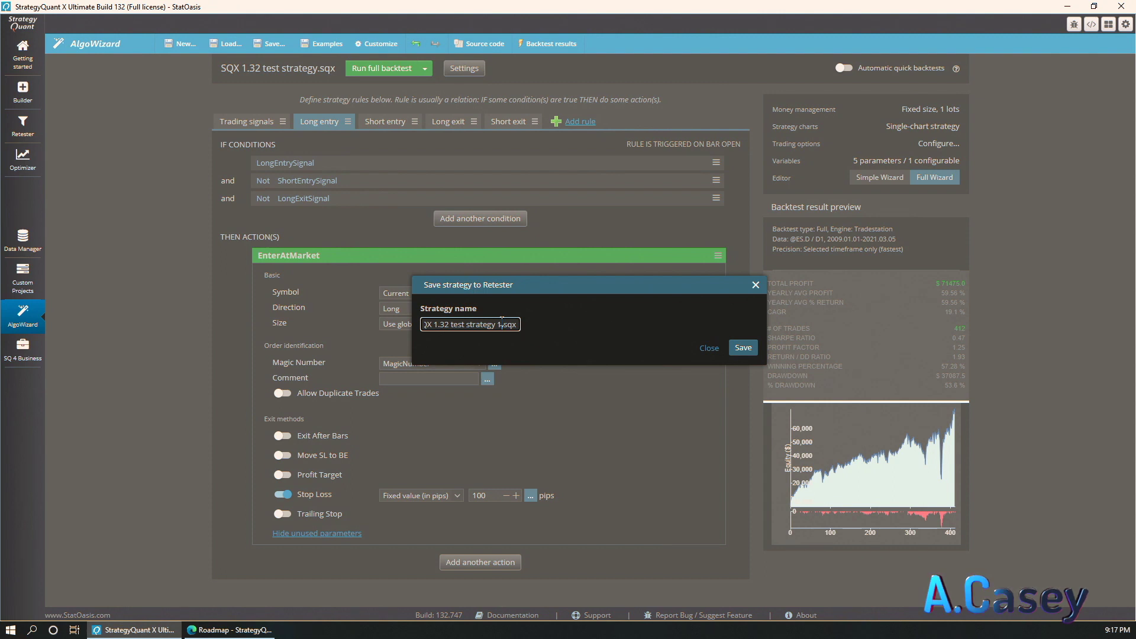
# Step: Save the strategy as SQX 1.32 test strategy 1.sqx and open its retest results
pyautogui.write('1')
pyautogui.click(743, 348)
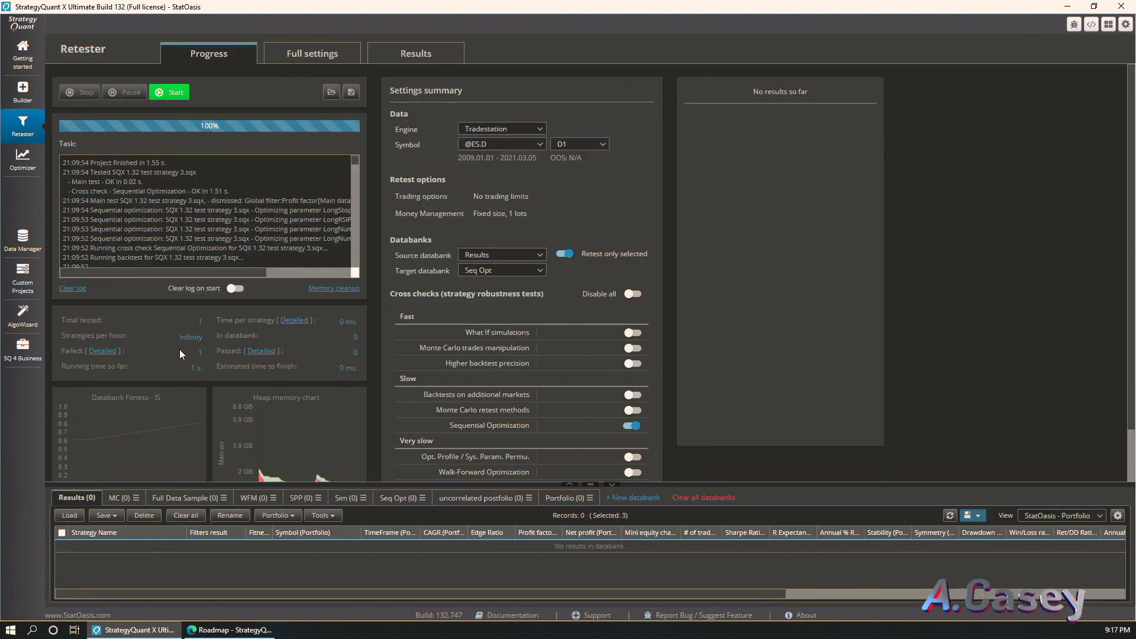
pyautogui.doubleClick(121, 544)
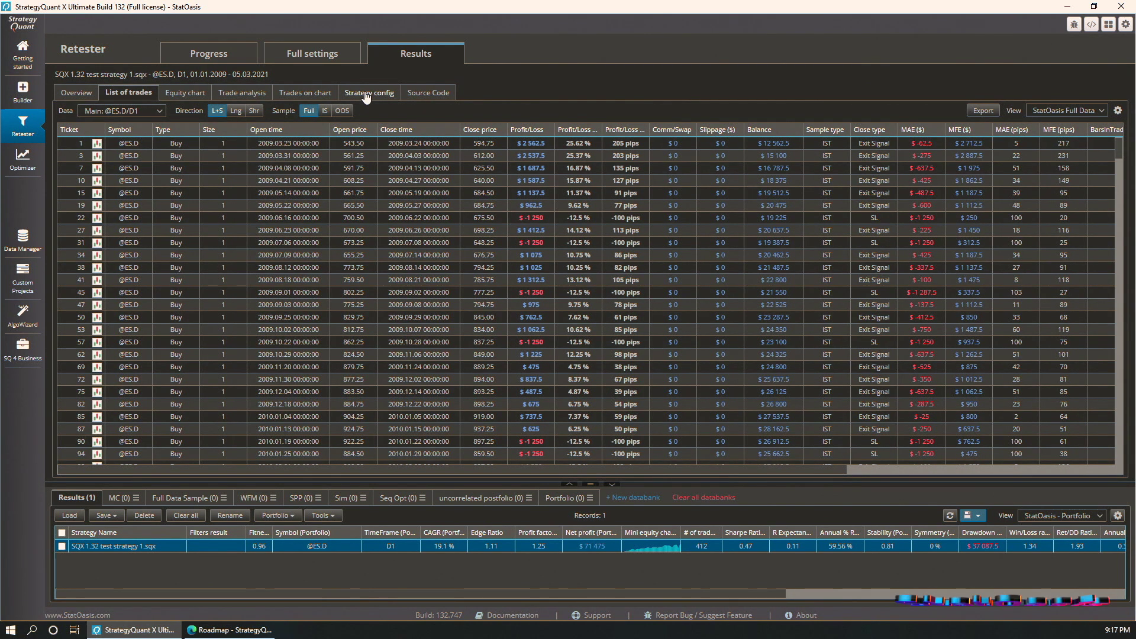
# Step: Apply the strategy's own config to the Retester project, confirming the overwrite
pyautogui.click(366, 95)
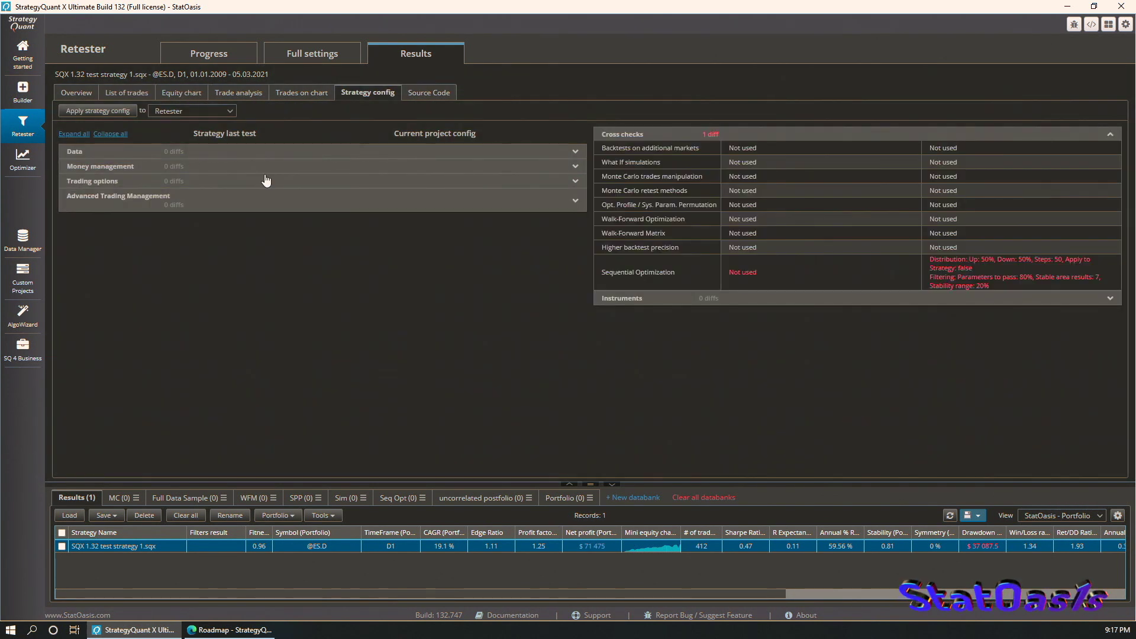
pyautogui.click(117, 114)
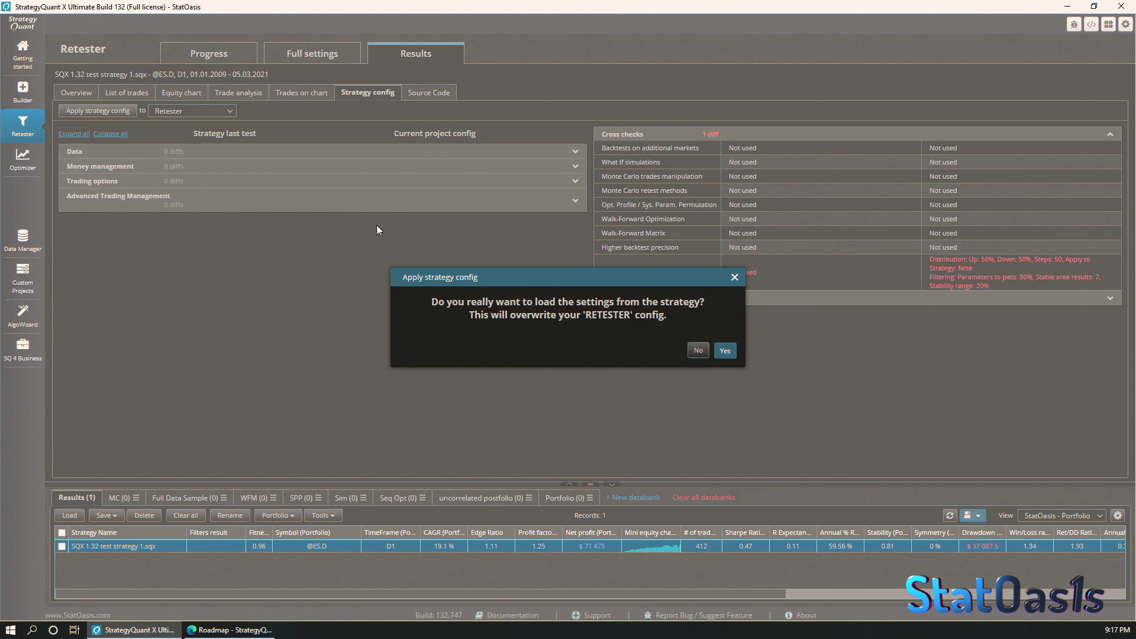
pyautogui.click(725, 350)
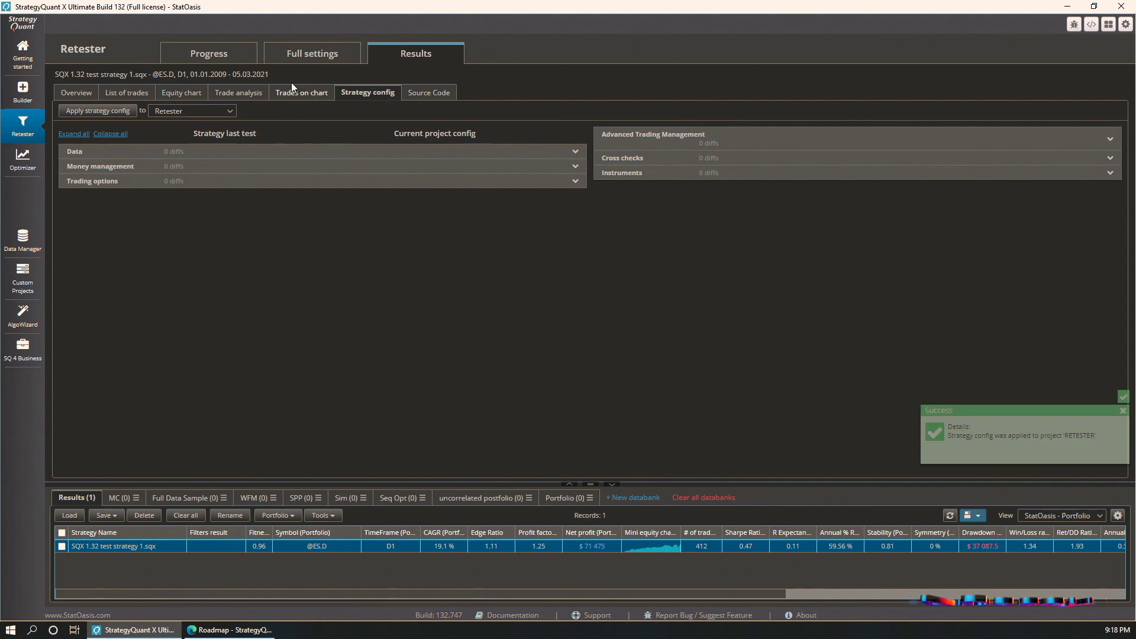
# Step: Review the Retester cross checks with Sequential Optimization enabled, then switch to the browser
pyautogui.click(309, 57)
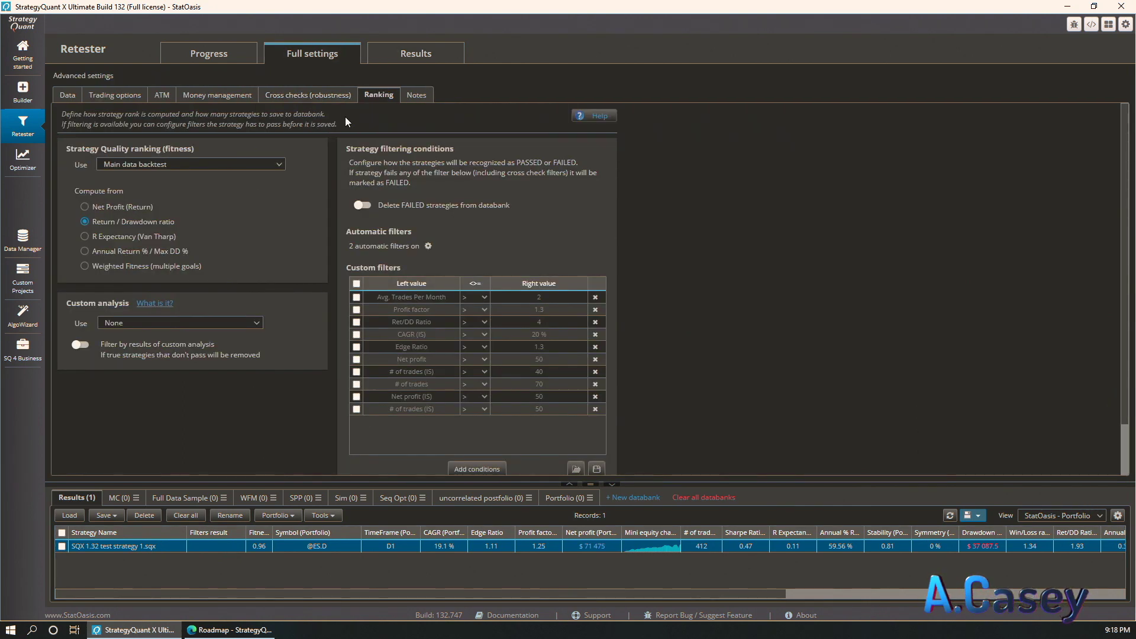
pyautogui.click(309, 94)
pyautogui.scroll(-4, 193, 345)
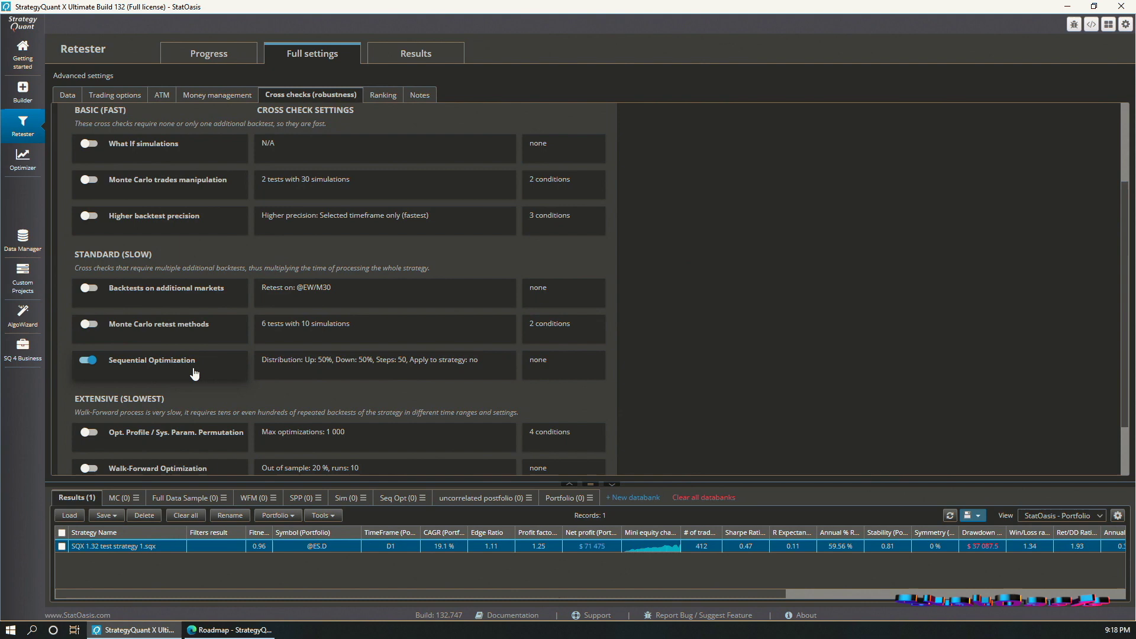
pyautogui.click(230, 630)
# Step: Read the zoomed-in Sequential optimization docs page, then return to the Retester settings
pyautogui.click(228, 9)
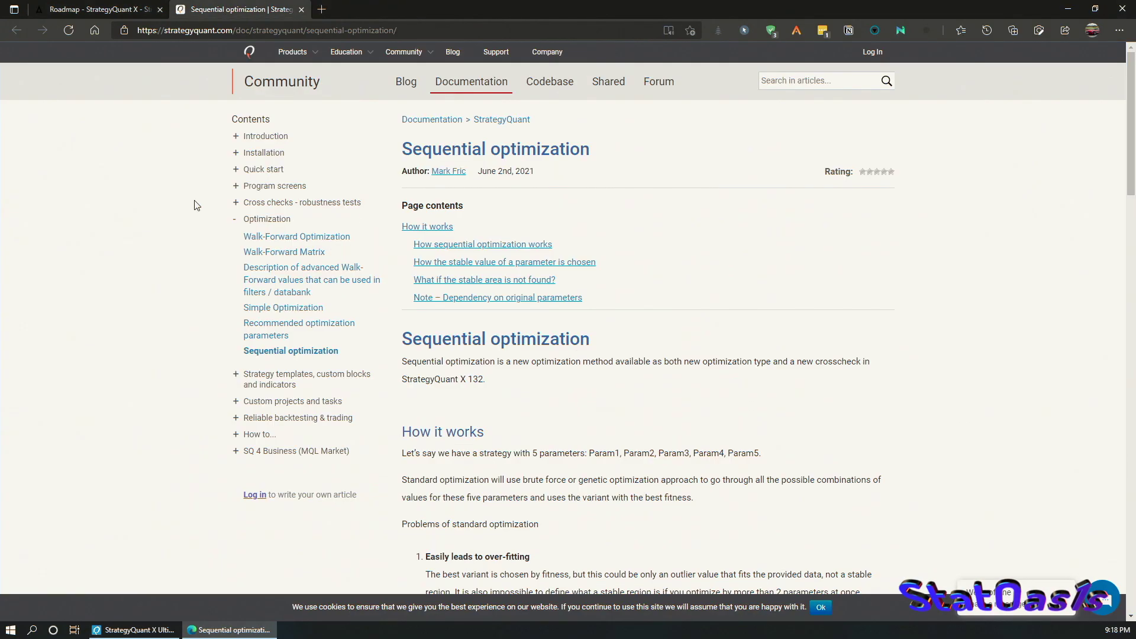
pyautogui.scroll(-15, 571, 208)
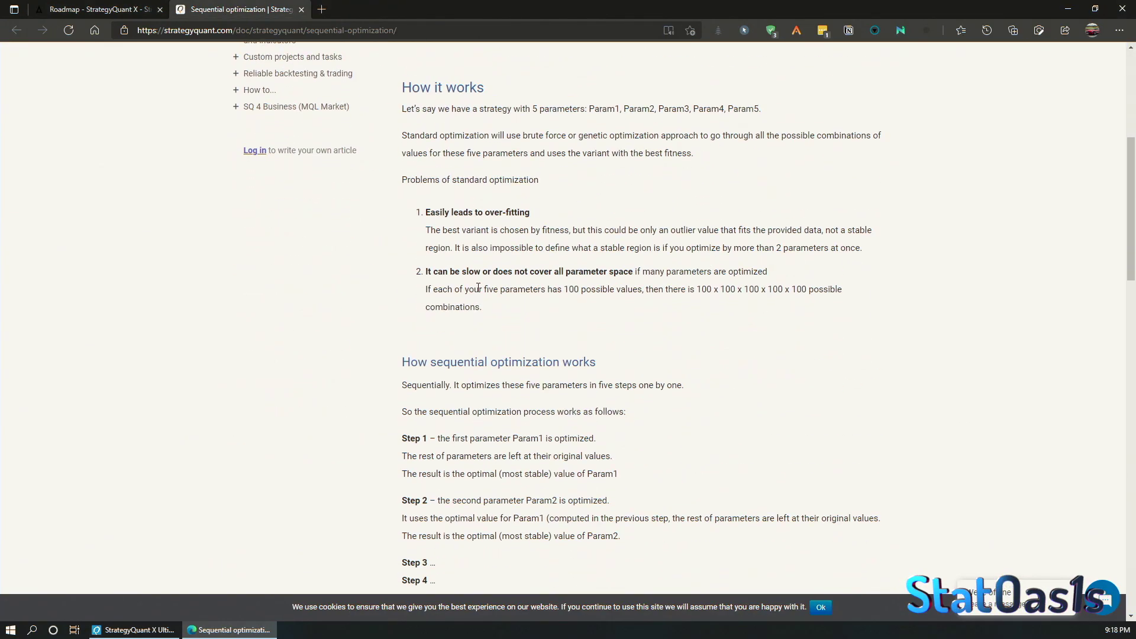
pyautogui.scroll(-2, 590, 346)
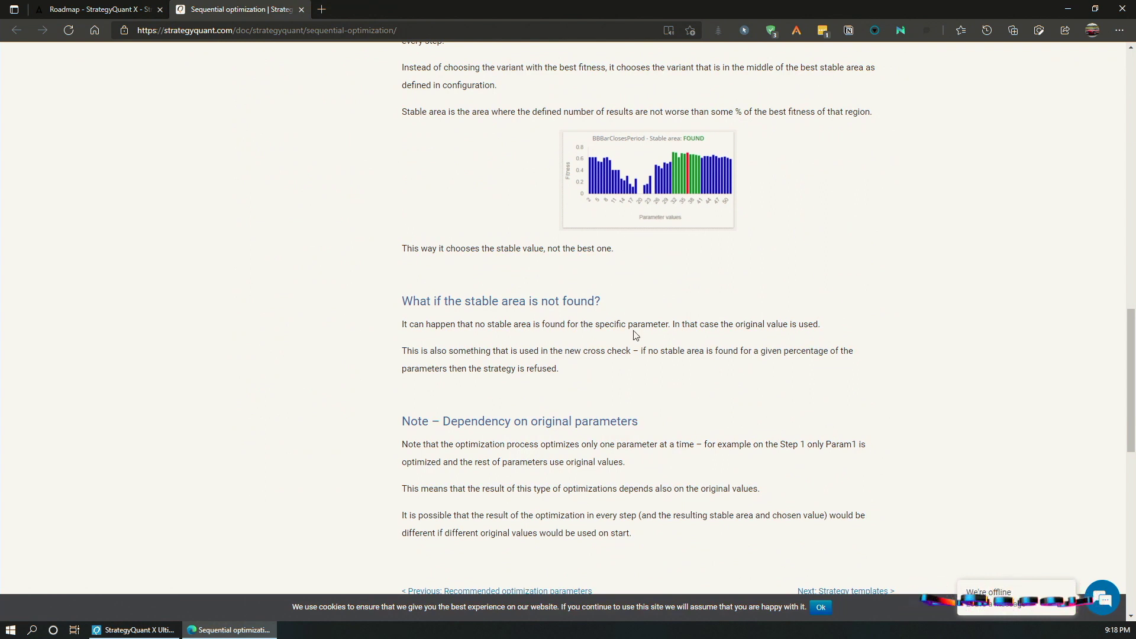
pyautogui.scroll(3, 633, 332)
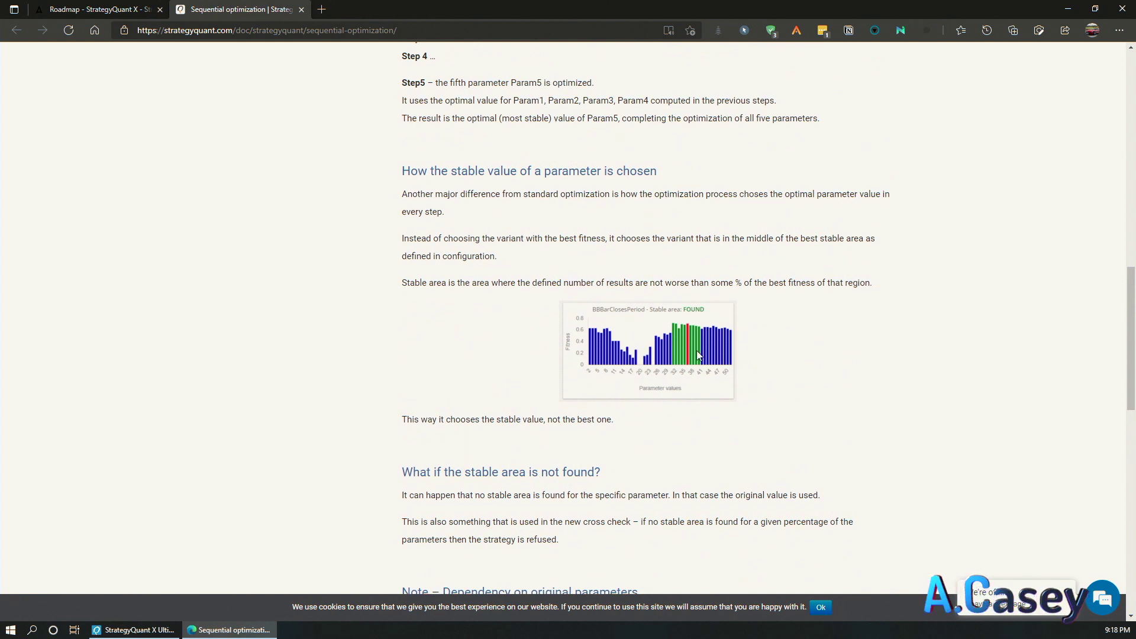
pyautogui.hotkey('ctrl', '+')
pyautogui.hotkey('ctrl', '+')
pyautogui.hotkey('ctrl', '+')
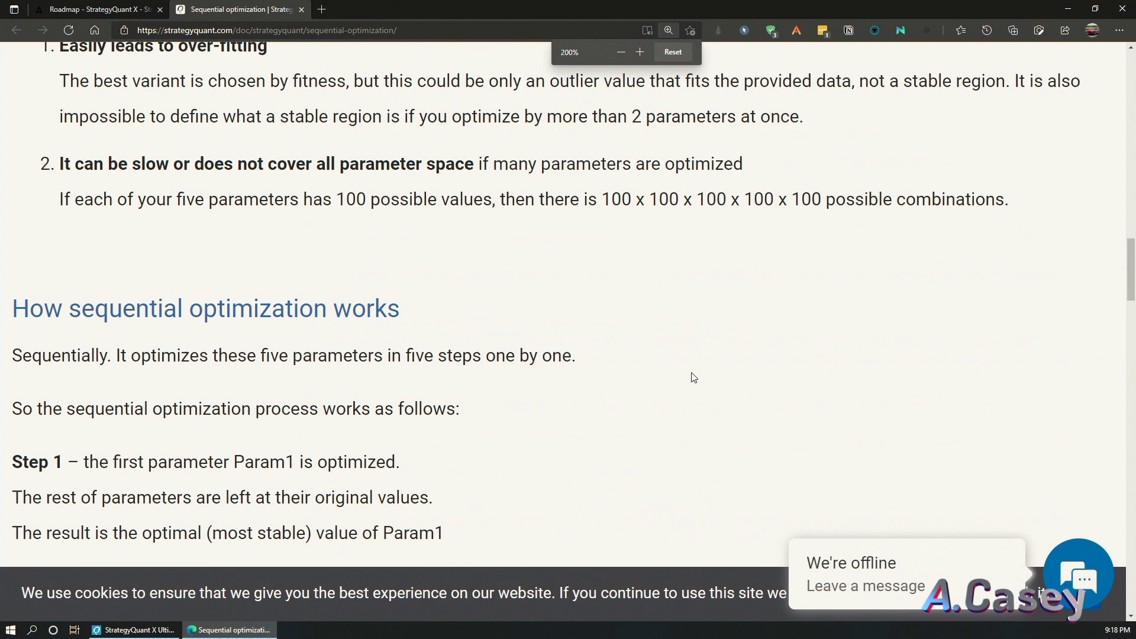
pyautogui.scroll(-10, 646, 380)
pyautogui.scroll(-3, 647, 381)
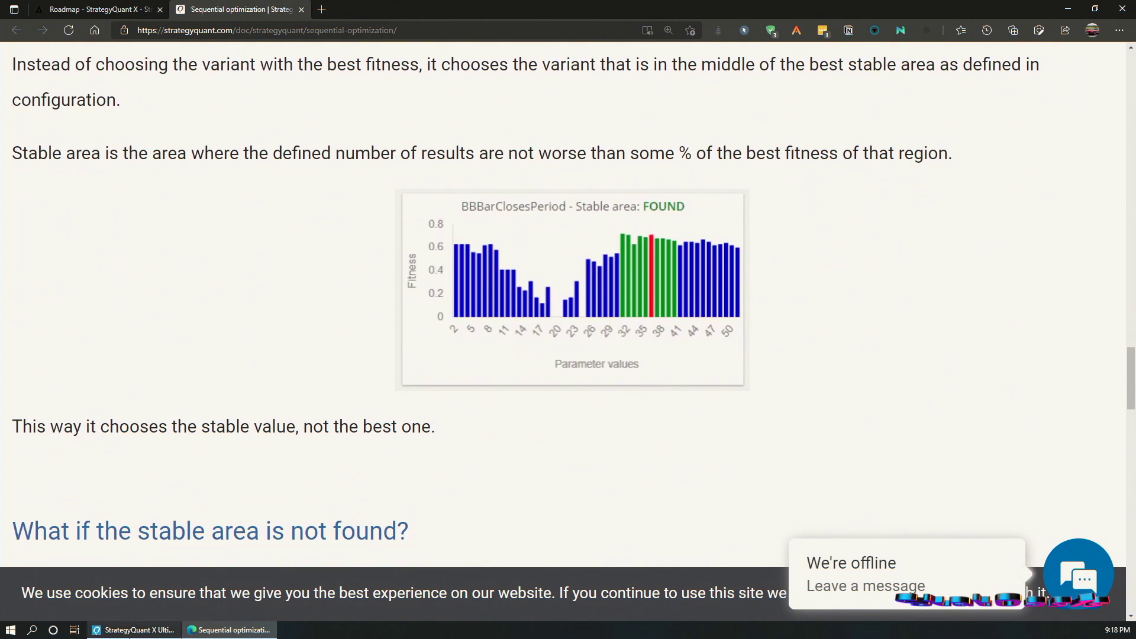
pyautogui.click(133, 629)
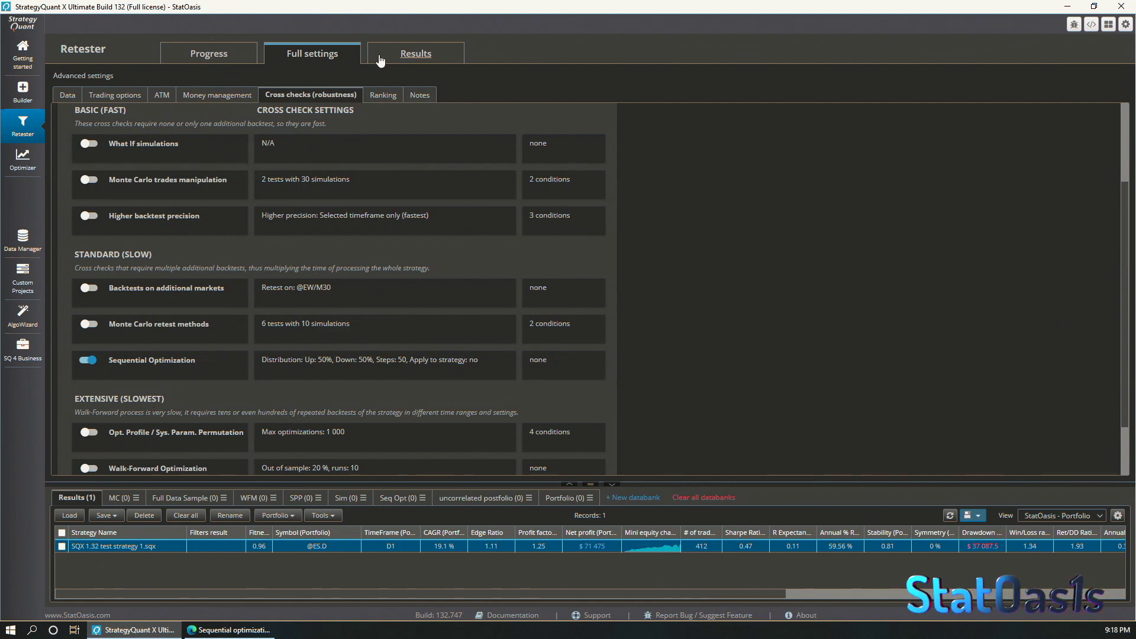
# Step: Compare the long entry rule with the trading signals list: RSI(2) below 30 and above 70
pyautogui.click(23, 314)
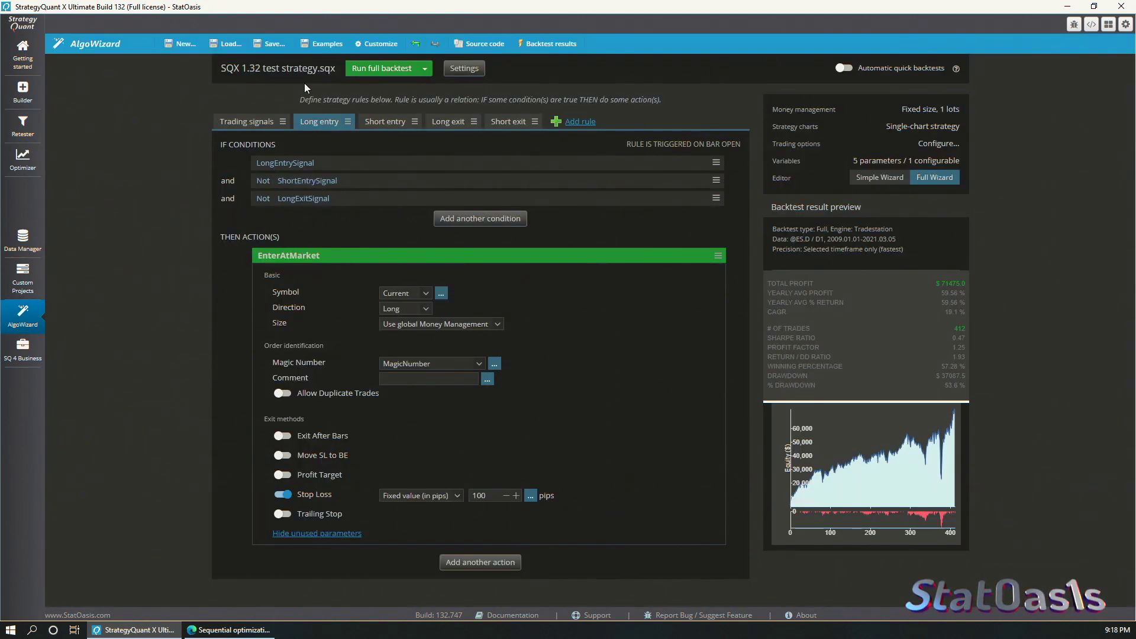
pyautogui.click(248, 125)
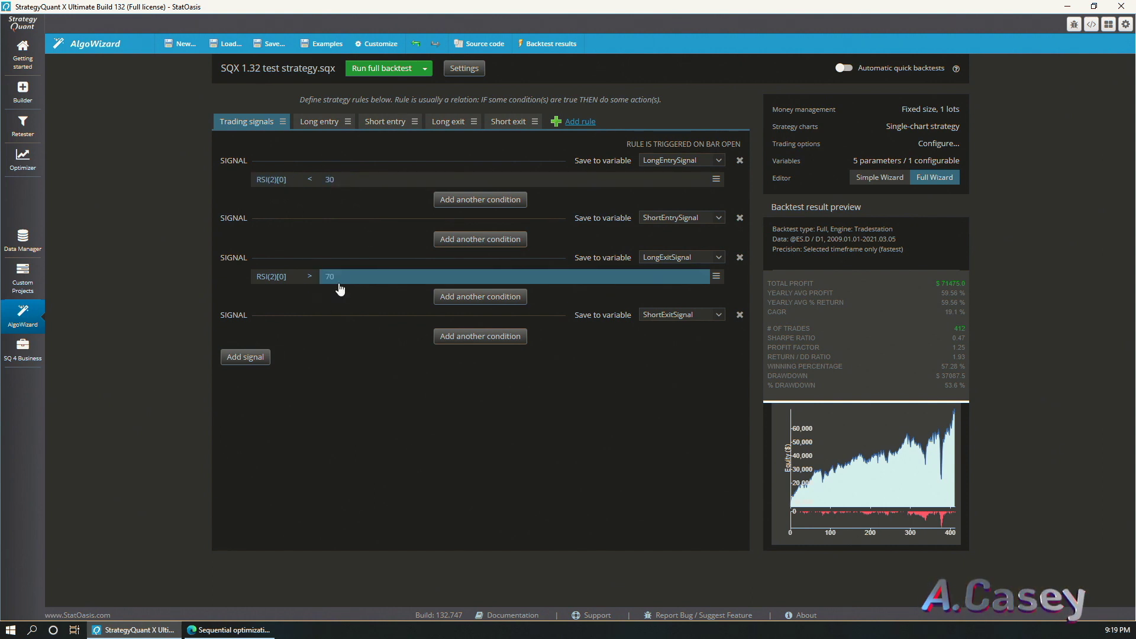
pyautogui.click(308, 123)
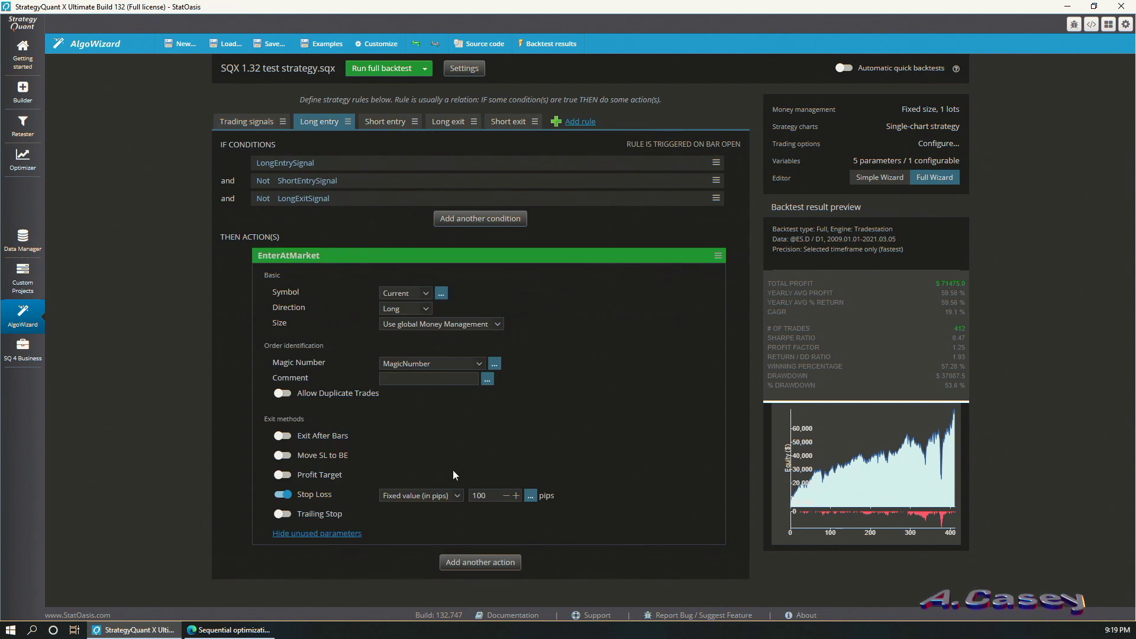
pyautogui.click(247, 122)
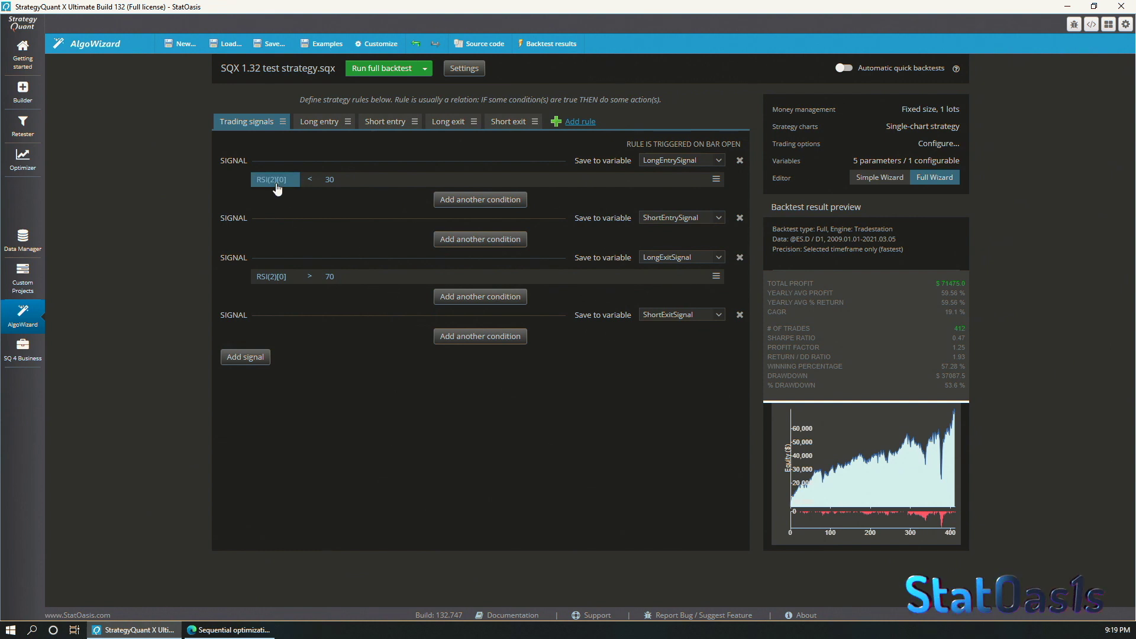
pyautogui.click(320, 124)
pyautogui.click(244, 125)
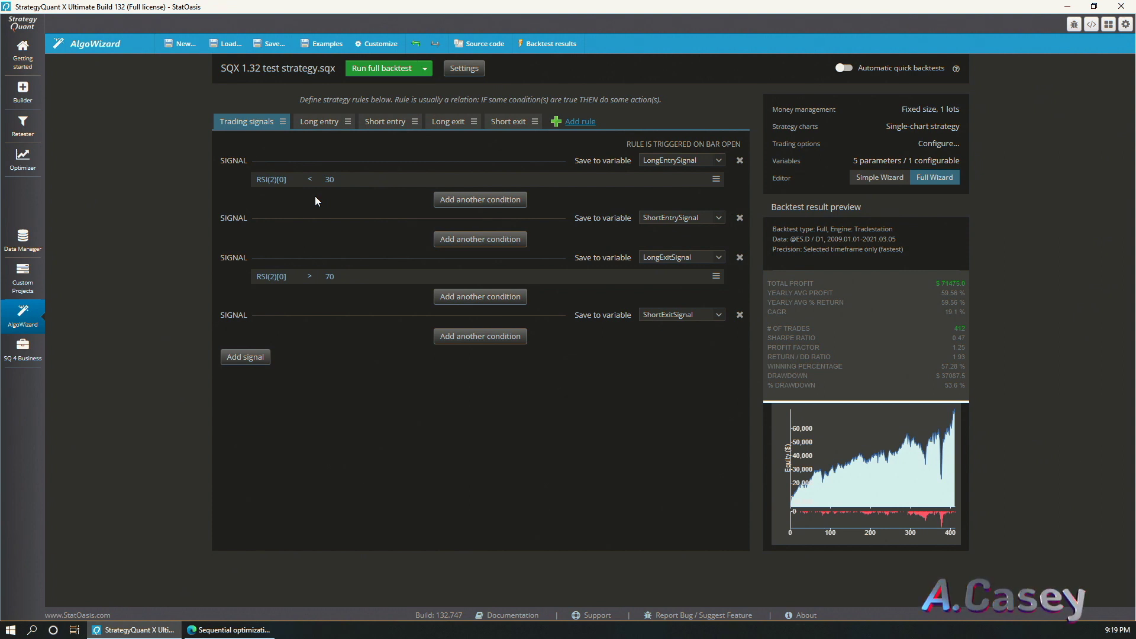
pyautogui.click(231, 629)
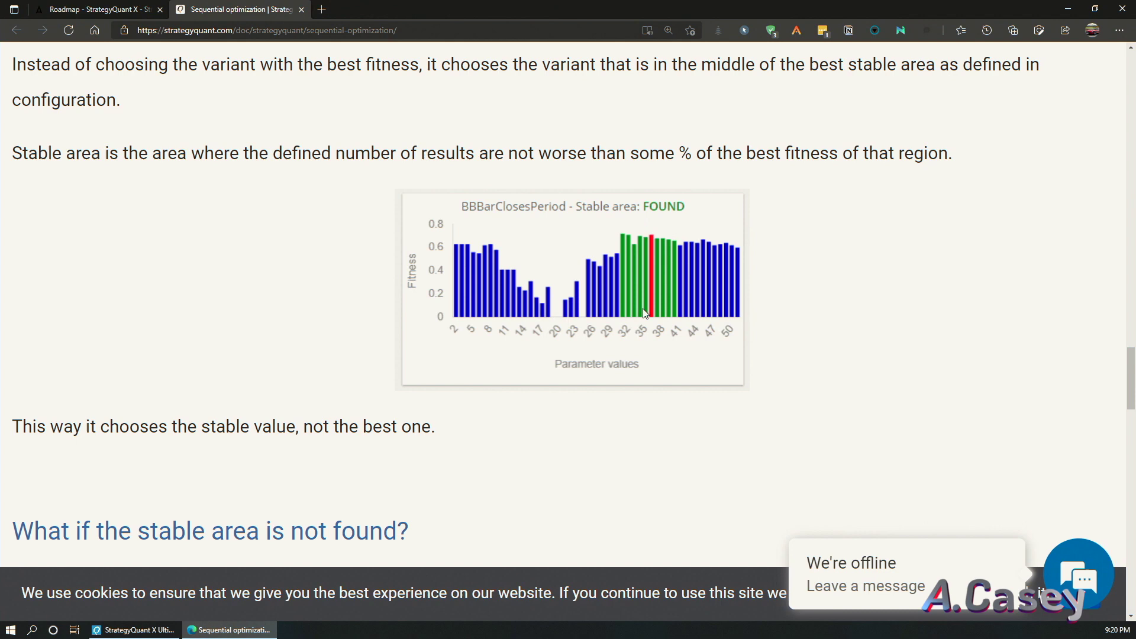
# Step: Return to StrategyQuant X and open the Sequential Optimization cross-check settings
pyautogui.click(142, 630)
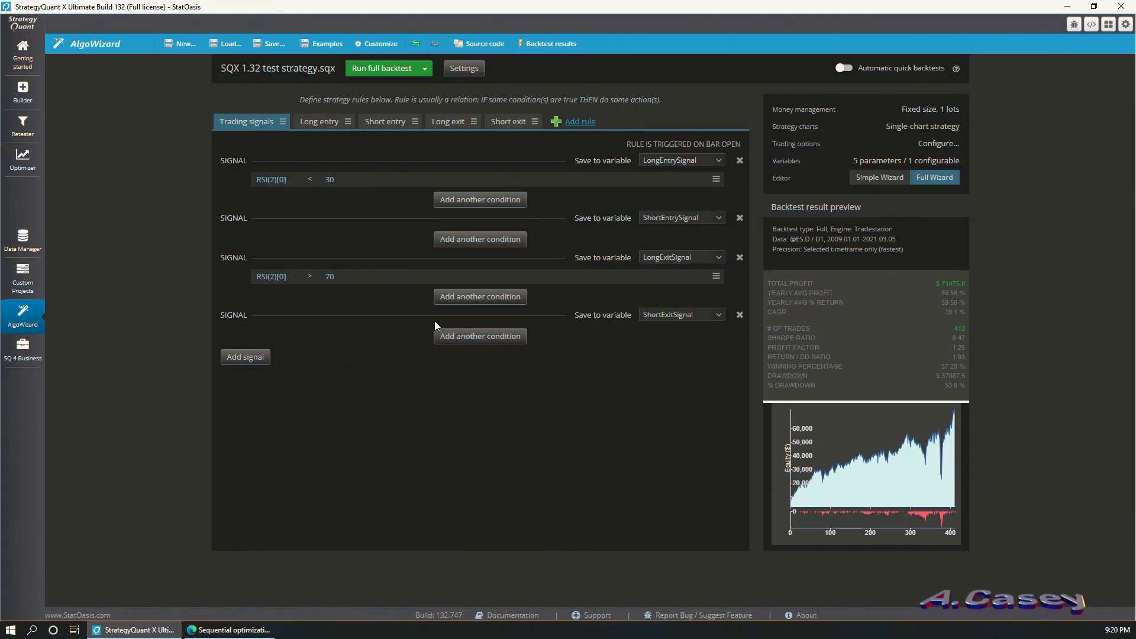
pyautogui.click(22, 125)
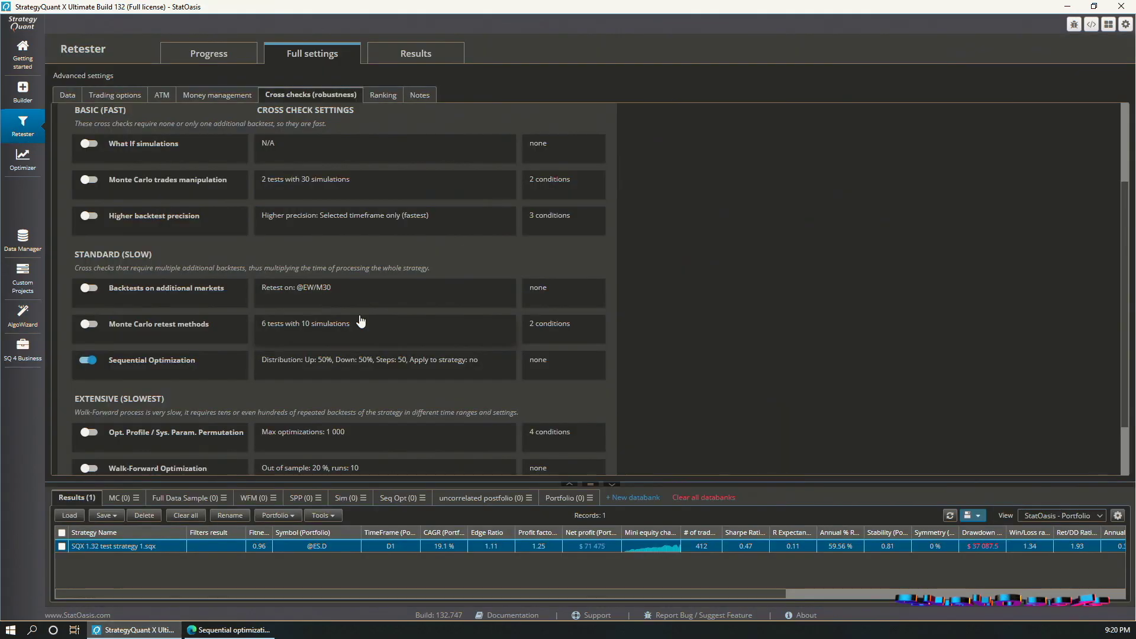
pyautogui.click(362, 362)
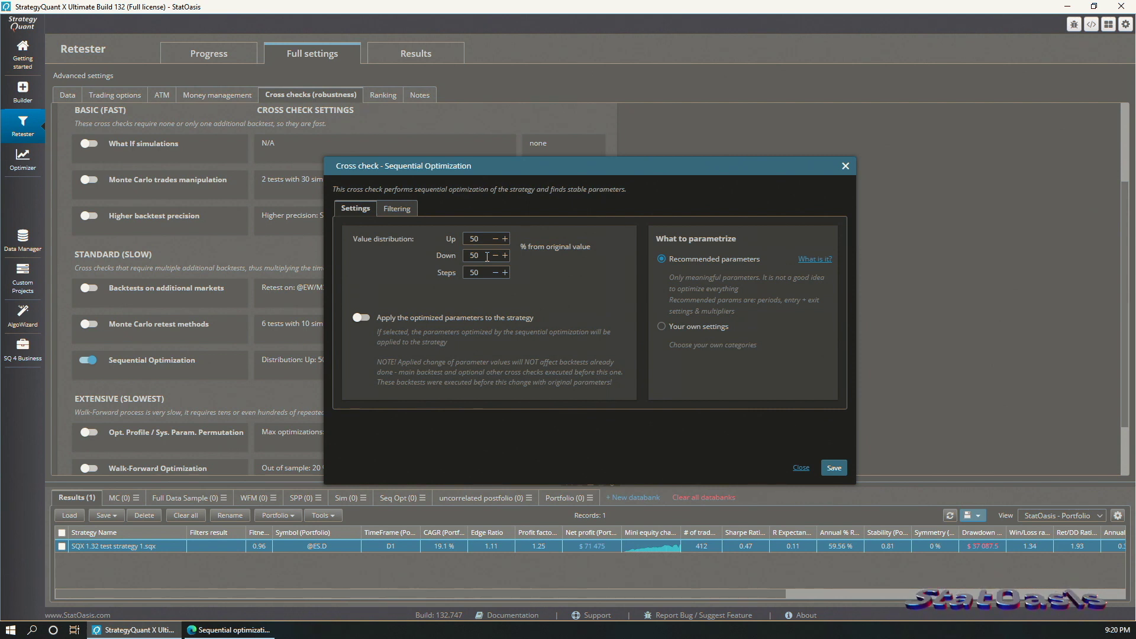
# Step: Check the AlgoWizard rules, then view Filtering: 80% to pass, 7 stable results, 20% range
pyautogui.click(22, 315)
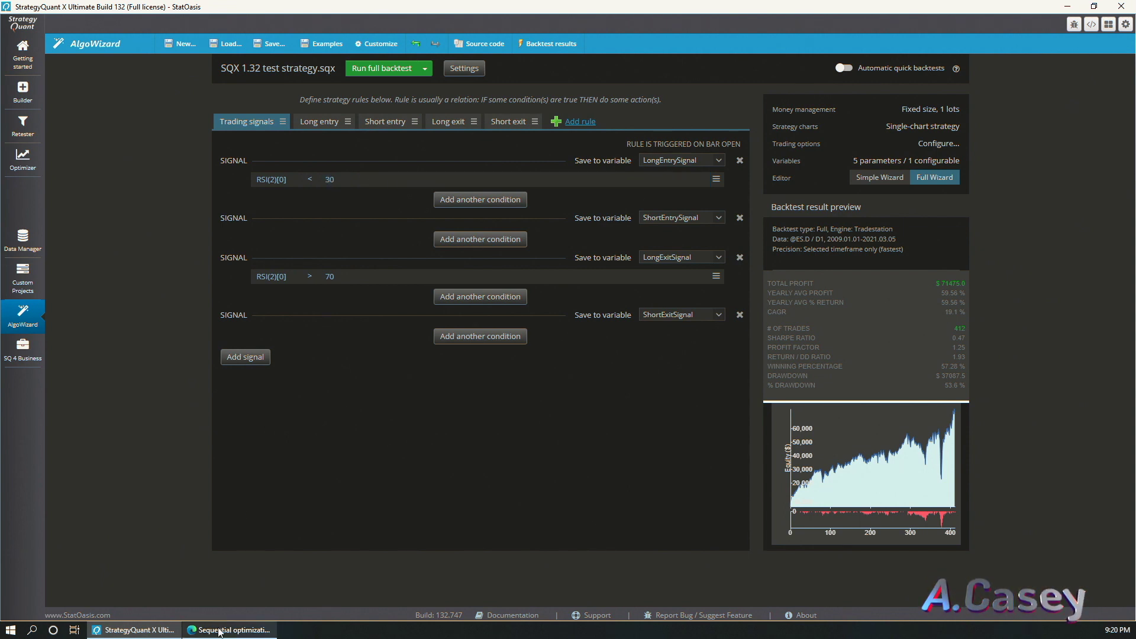
pyautogui.click(23, 124)
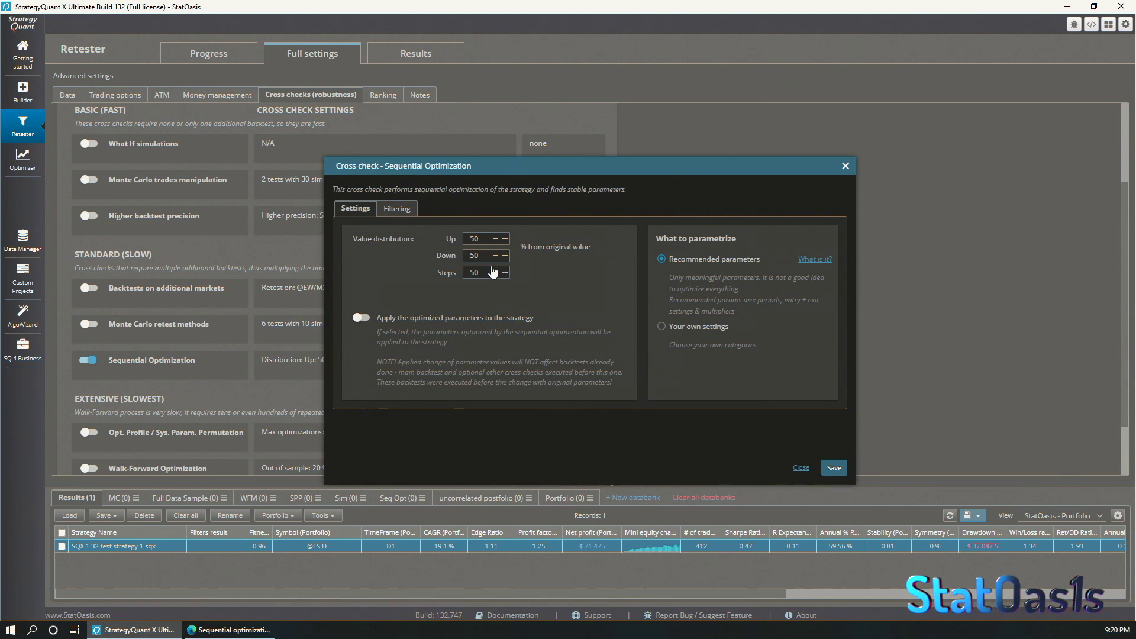
pyautogui.click(397, 208)
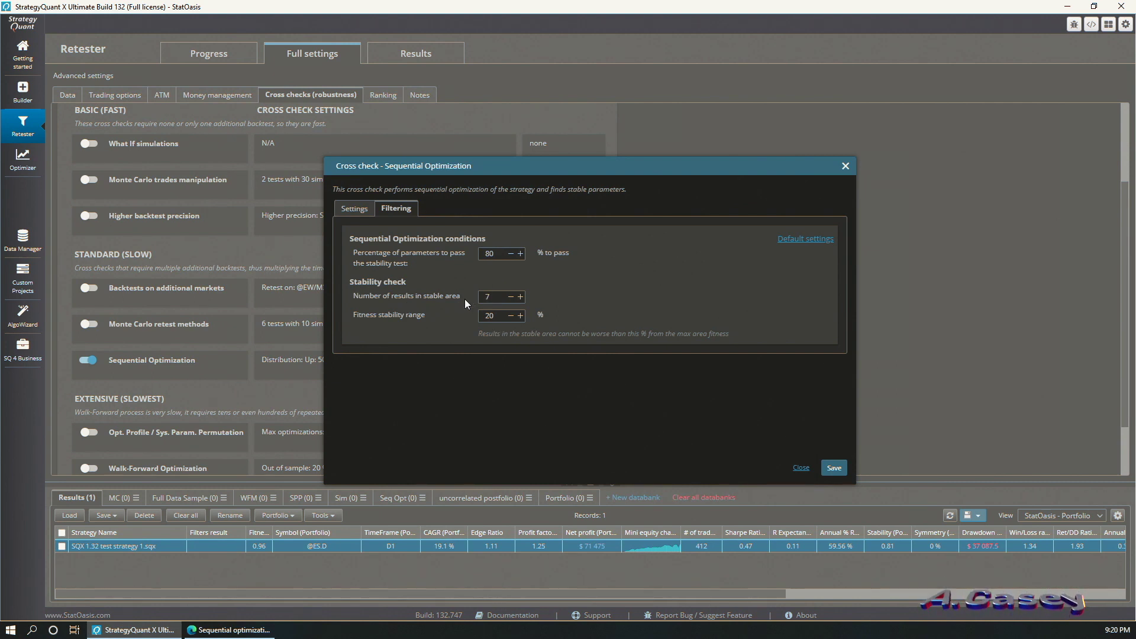
# Step: Glance at the browser docs, then close the Sequential Optimization settings dialog
pyautogui.click(231, 630)
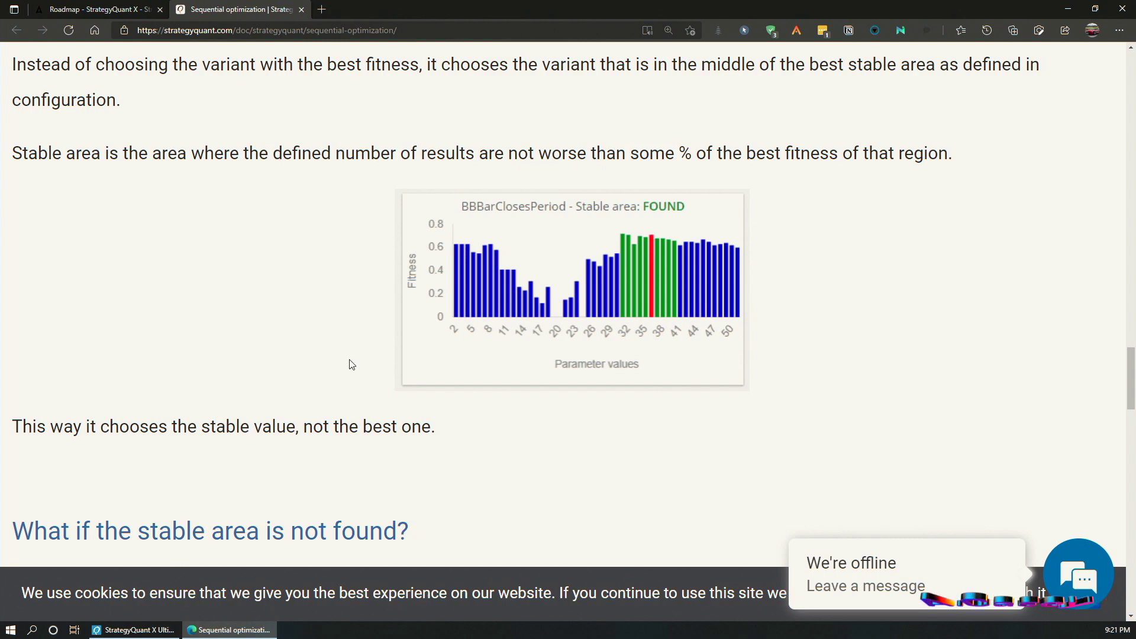
pyautogui.click(133, 629)
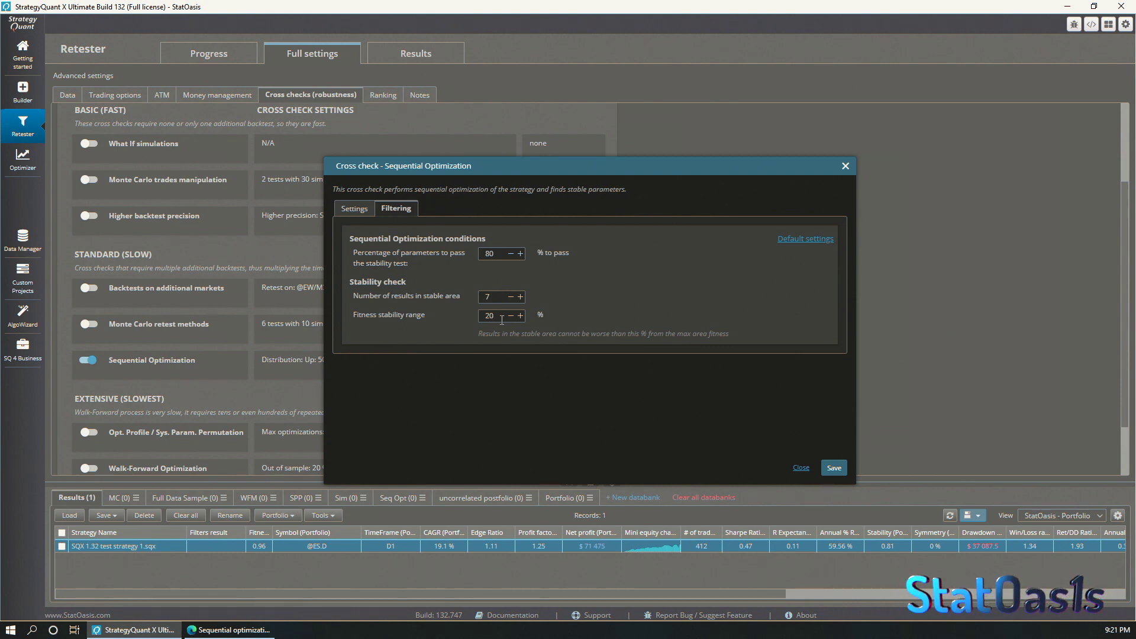
pyautogui.press('Escape')
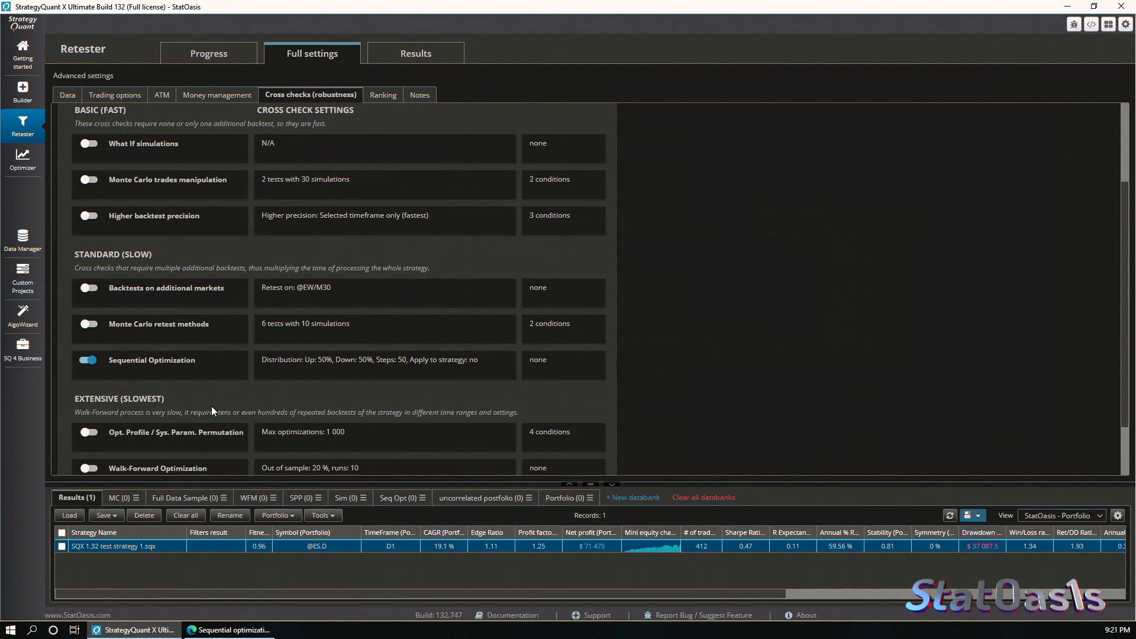
# Step: Reopen and save the Sequential Optimization cross-check settings
pyautogui.scroll(-2, 211, 405)
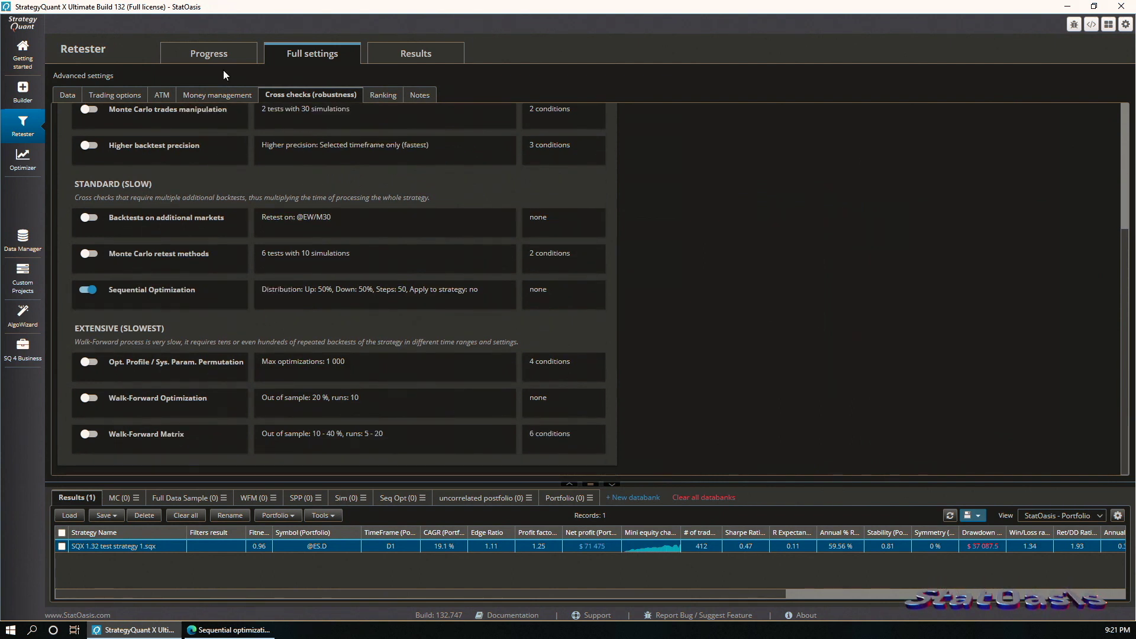
pyautogui.click(353, 289)
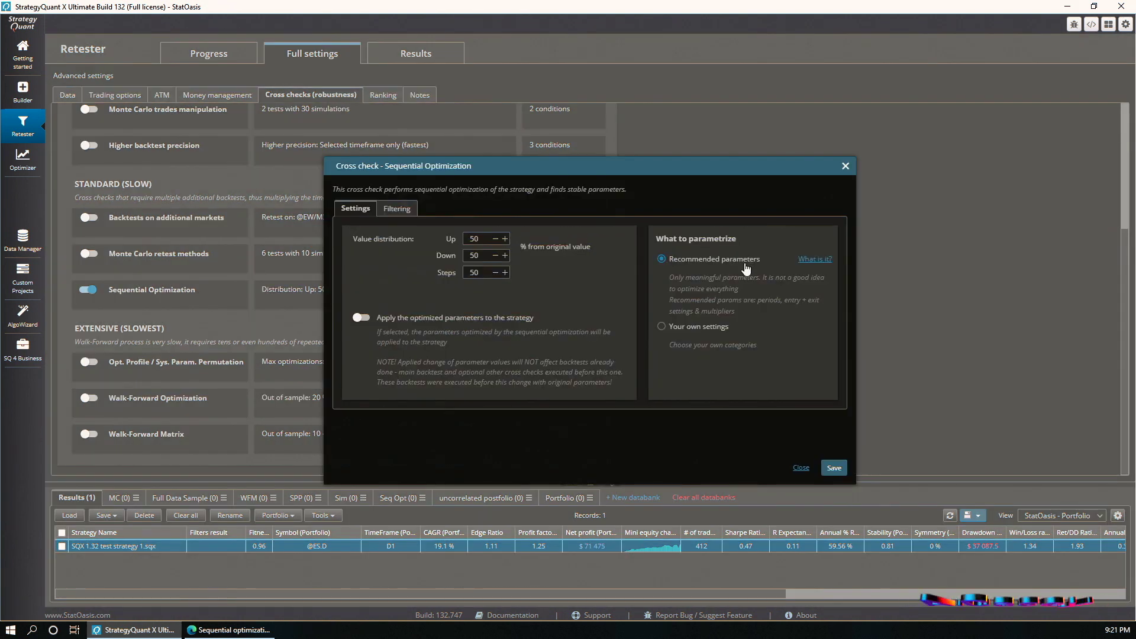
pyautogui.click(834, 467)
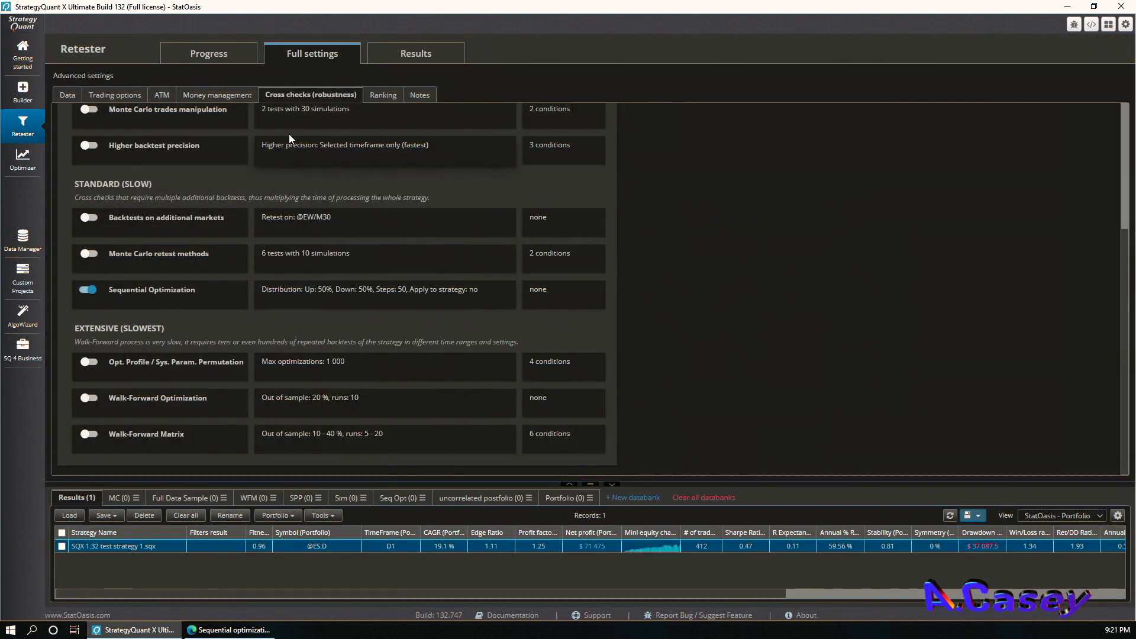
# Step: Retest the ticked strategy and open its PASSED result in the Seq Opt databank
pyautogui.click(208, 56)
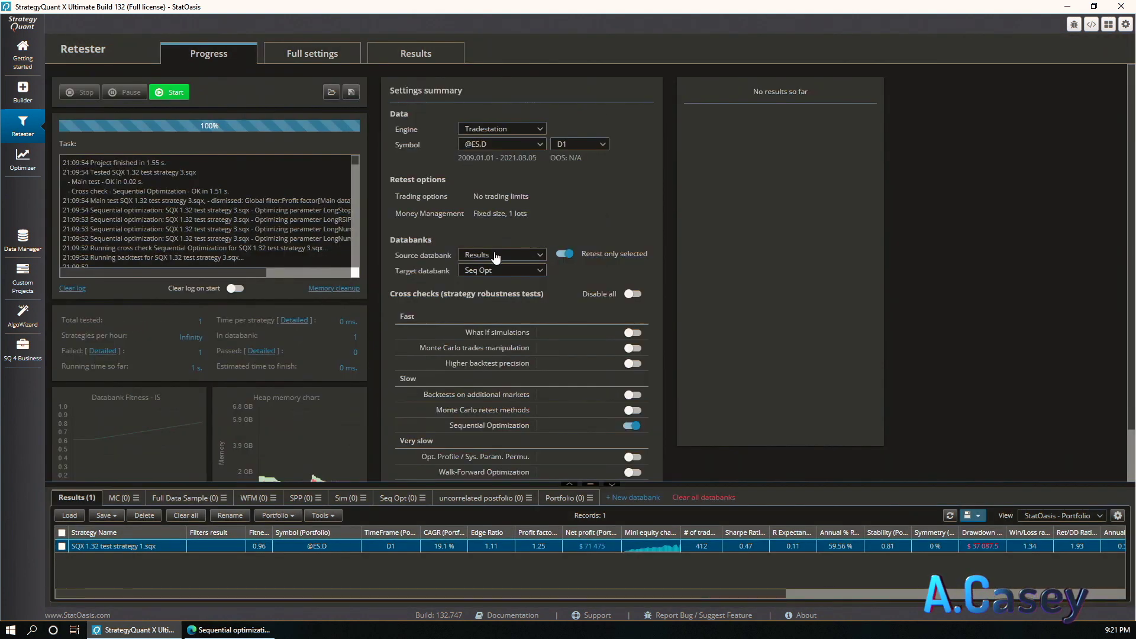
pyautogui.click(61, 546)
pyautogui.click(161, 95)
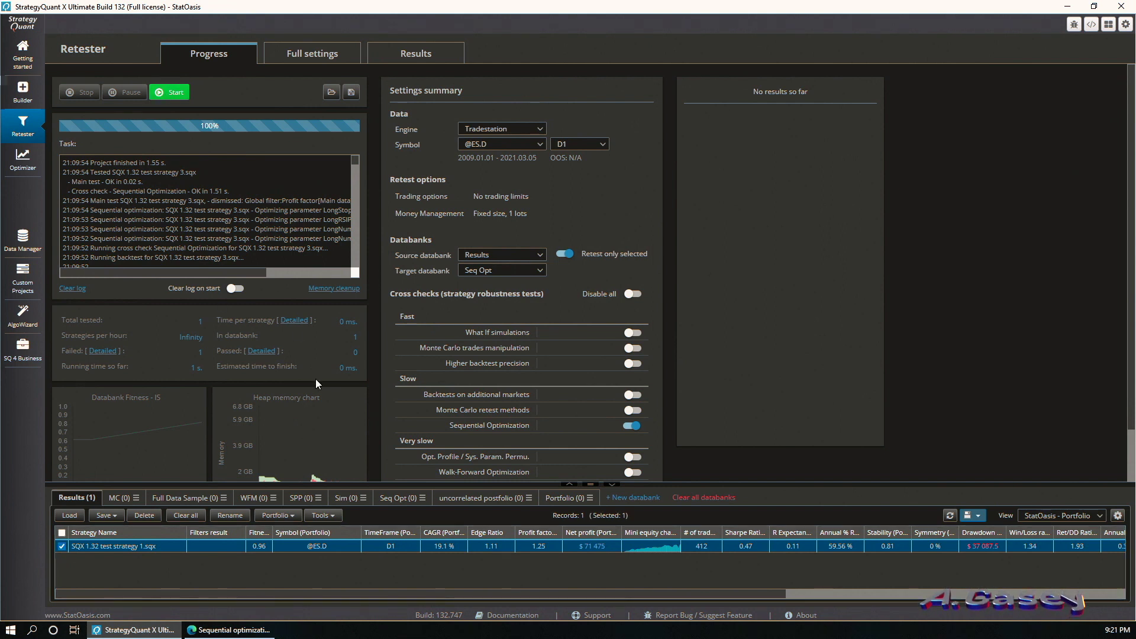
pyautogui.click(397, 498)
pyautogui.doubleClick(116, 548)
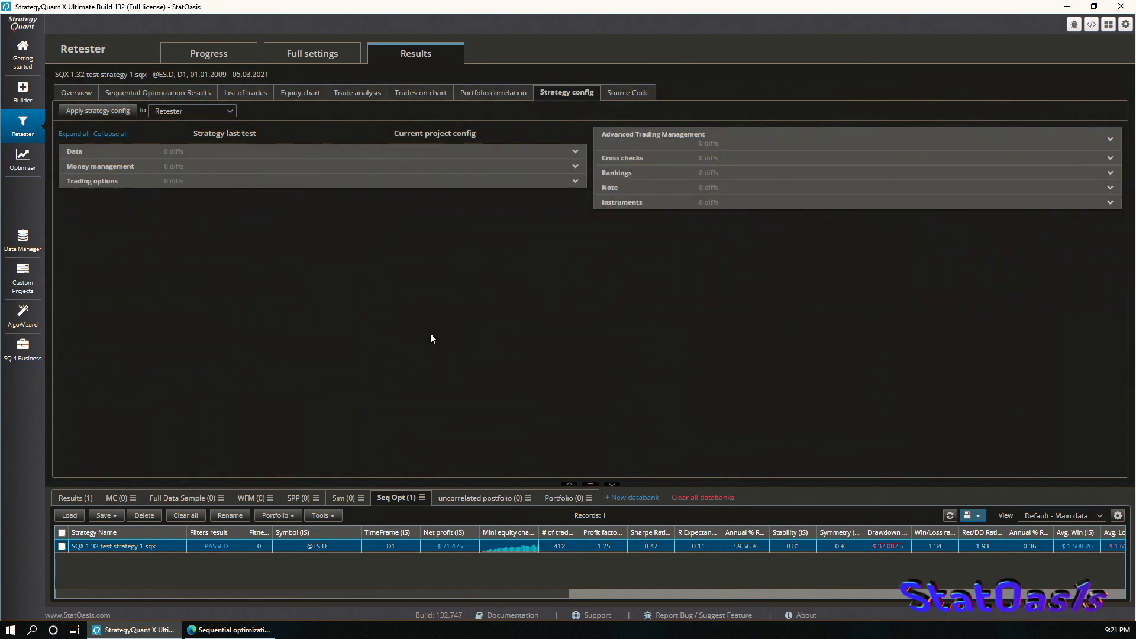
pyautogui.click(165, 93)
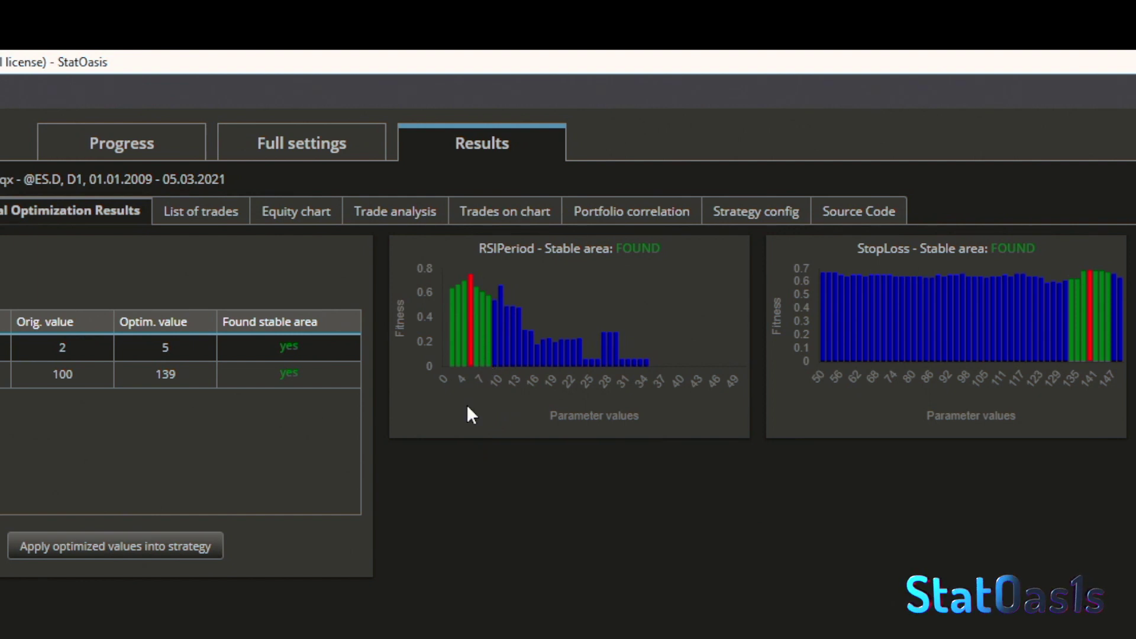
pyautogui.click(57, 382)
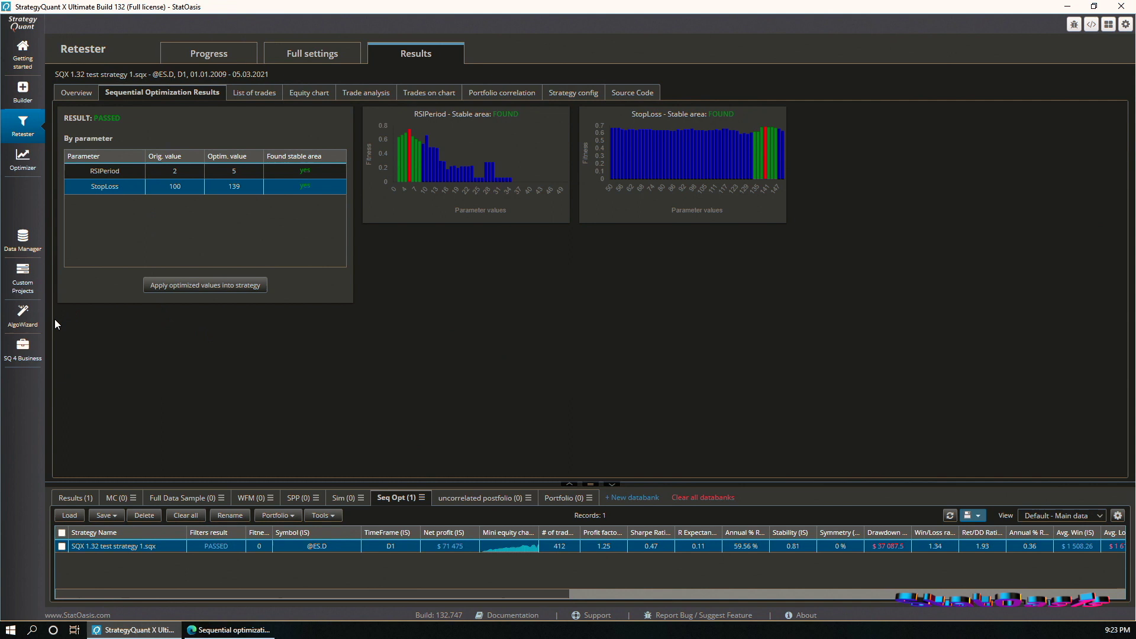
# Step: Look over the strategy in AlgoWizard, then return to the Retester's full settings
pyautogui.click(23, 316)
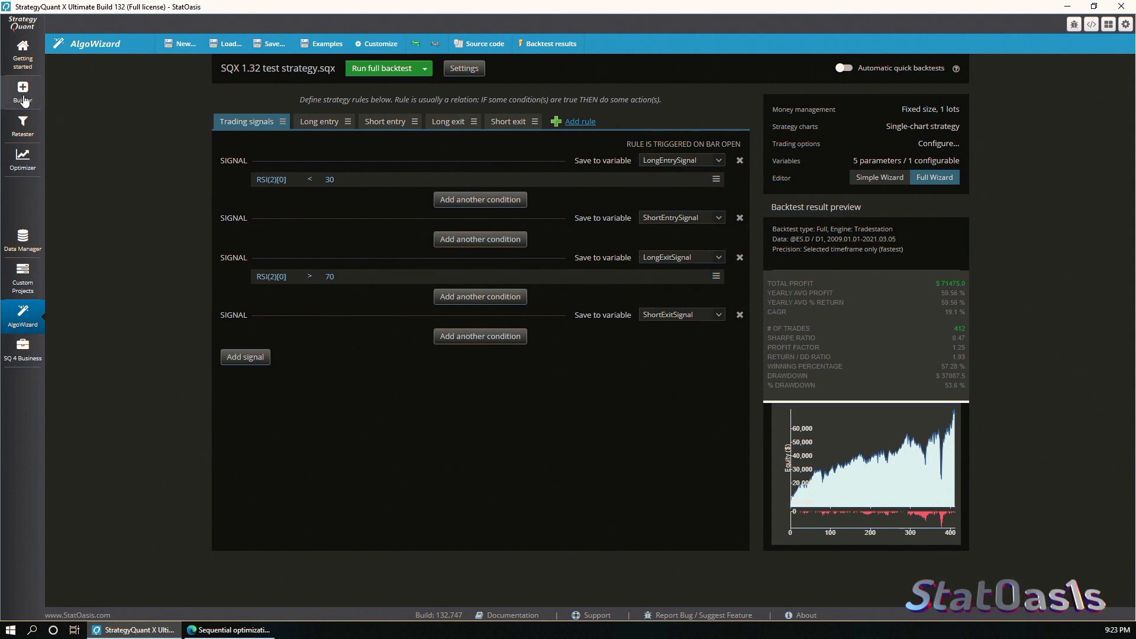
pyautogui.click(23, 134)
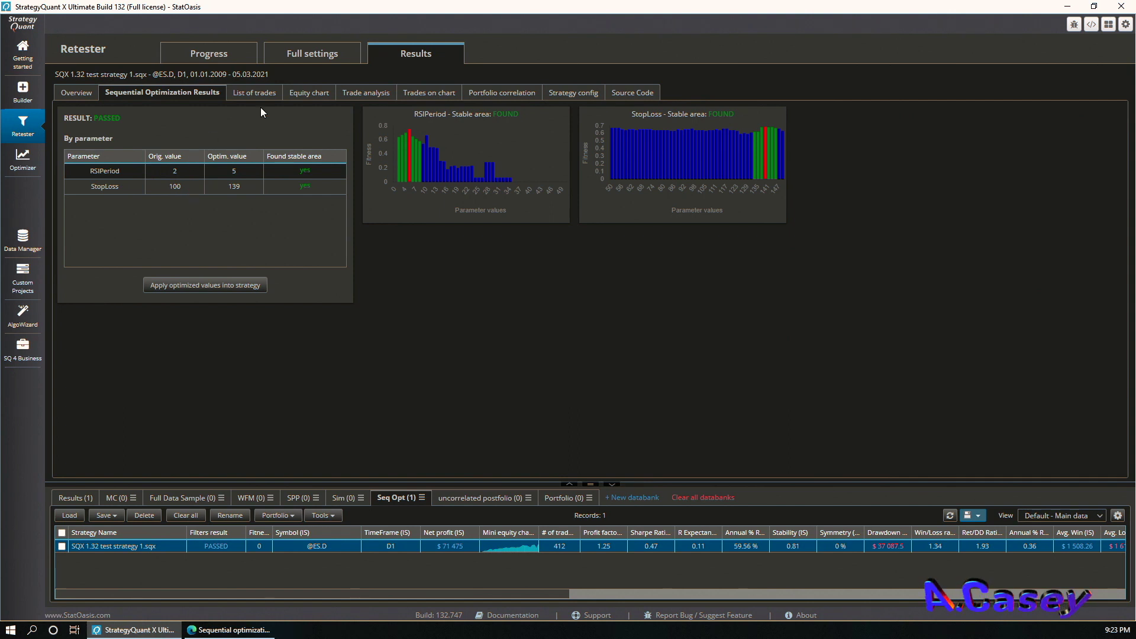
pyautogui.click(312, 55)
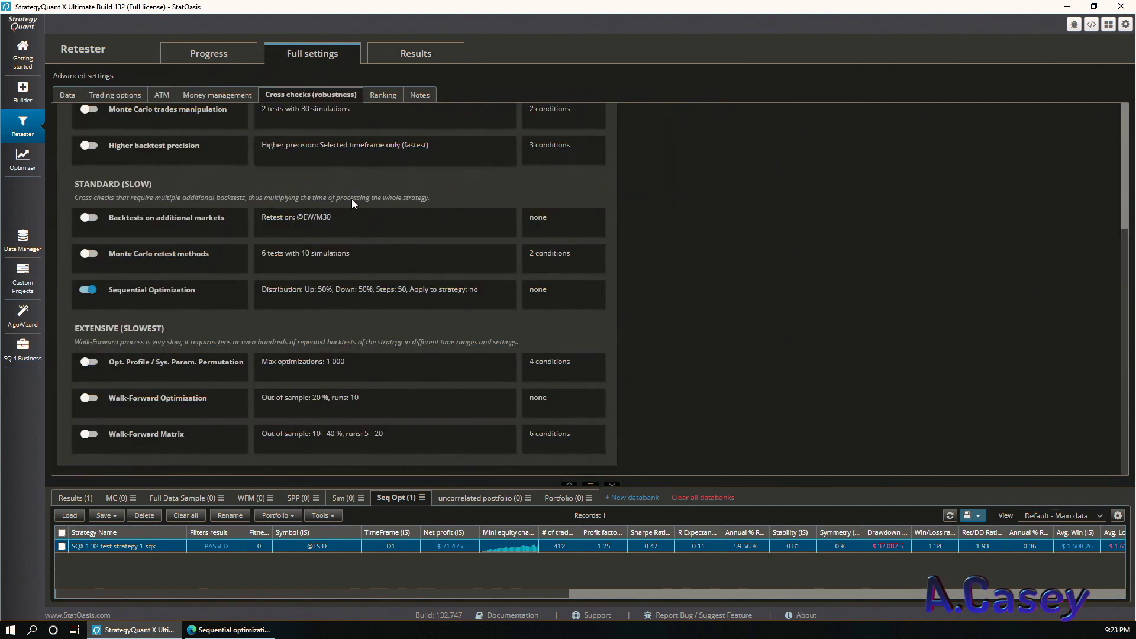
# Step: Set Sequential Optimization to own settings with Periods, Constants and used exit params, and save
pyautogui.click(353, 298)
pyautogui.click(695, 333)
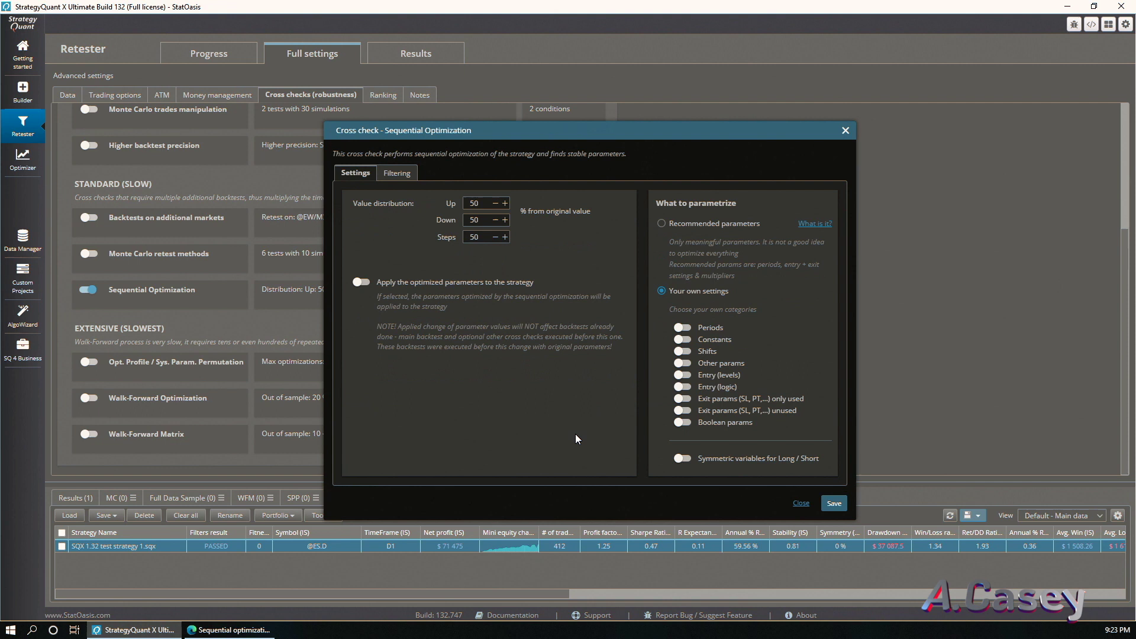
pyautogui.click(682, 327)
pyautogui.click(682, 339)
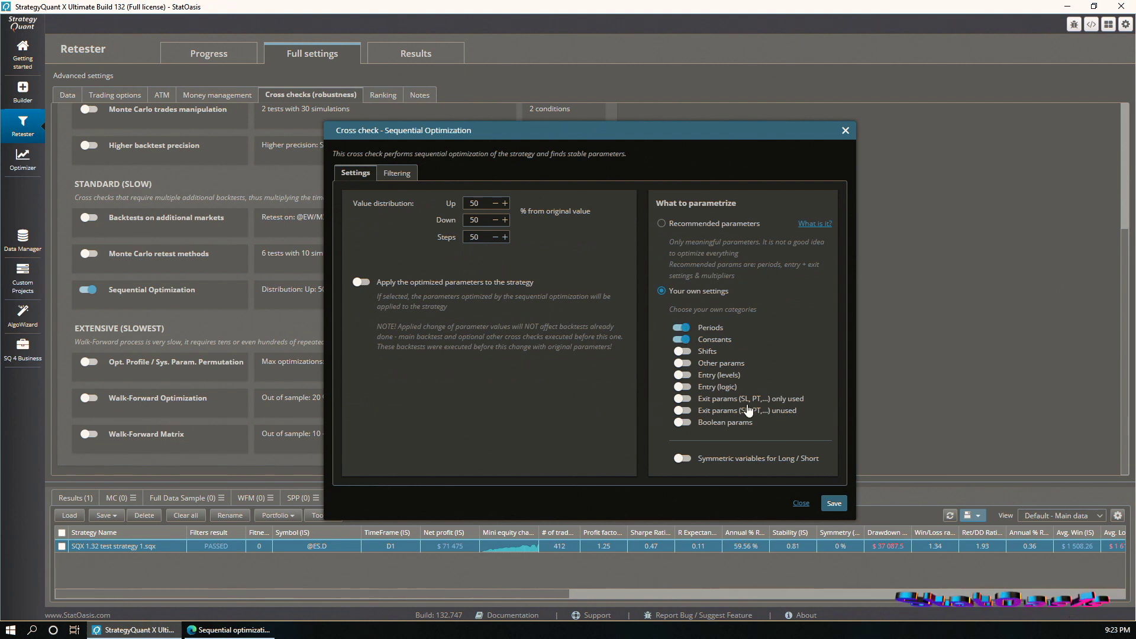
pyautogui.click(688, 399)
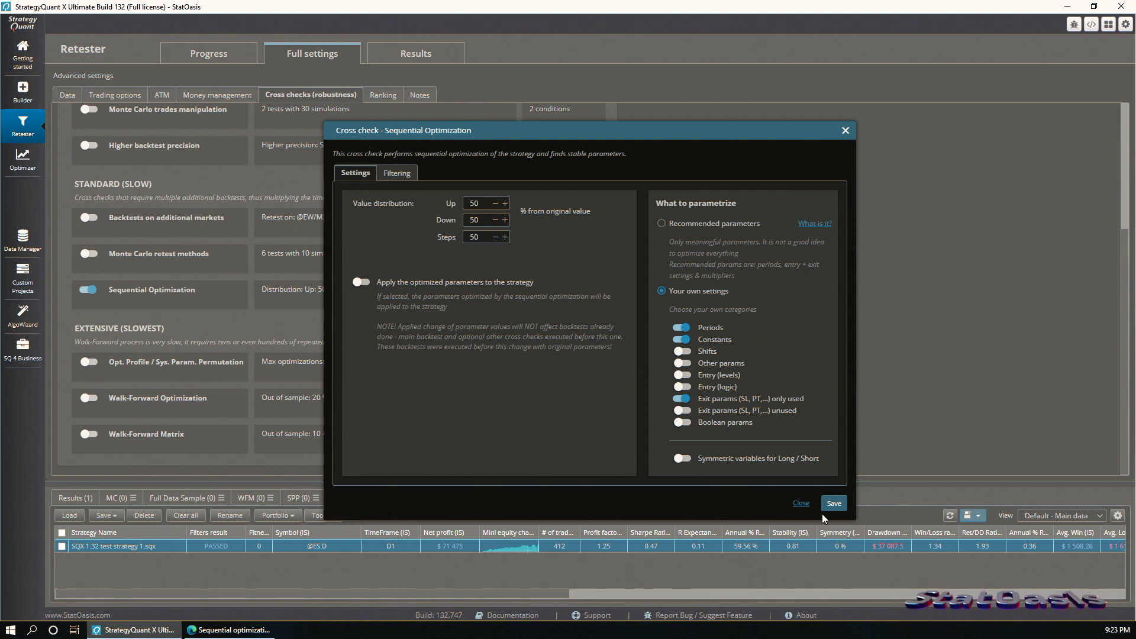
pyautogui.click(834, 504)
# Step: Run the second retest and review the LongRSIPeriod and LongStopLoss Sequential Optimization results
pyautogui.click(211, 51)
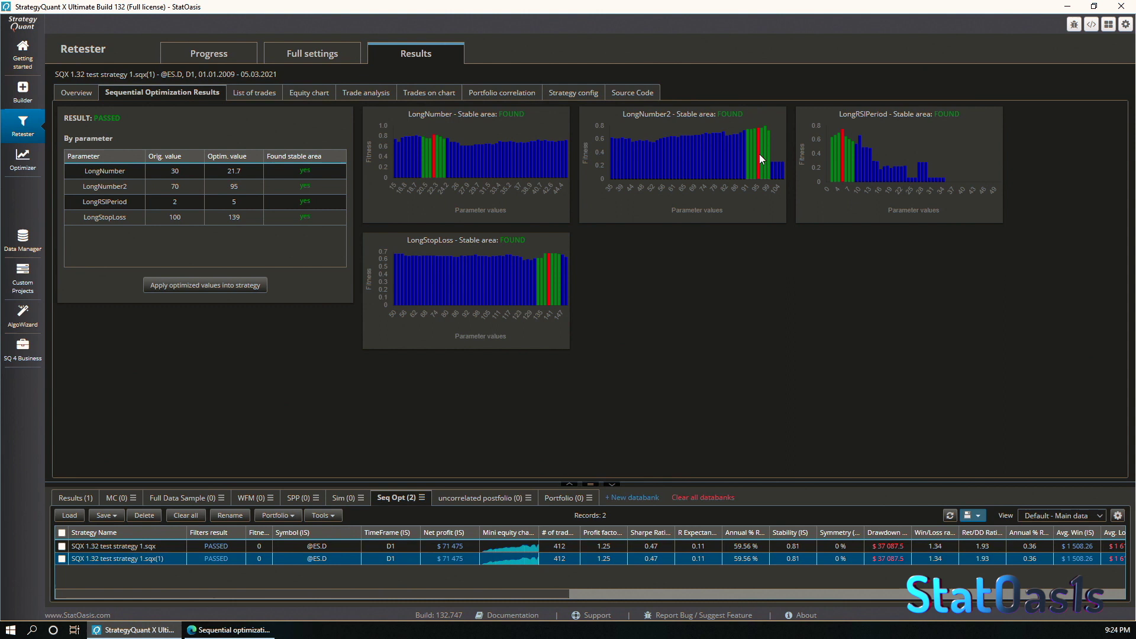
pyautogui.click(186, 201)
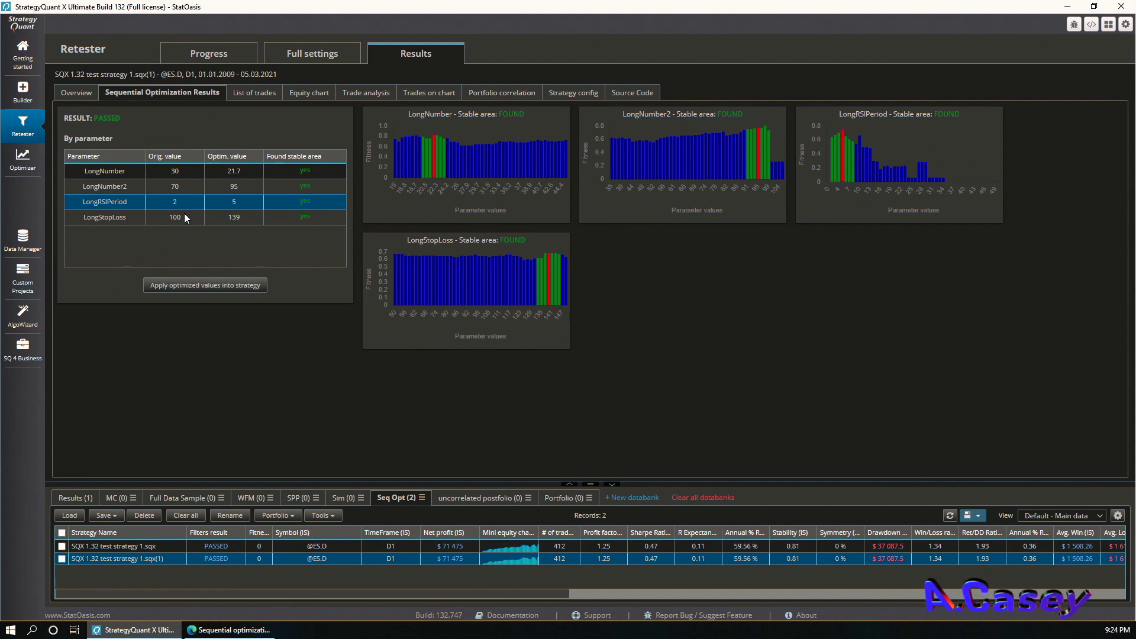
pyautogui.click(186, 219)
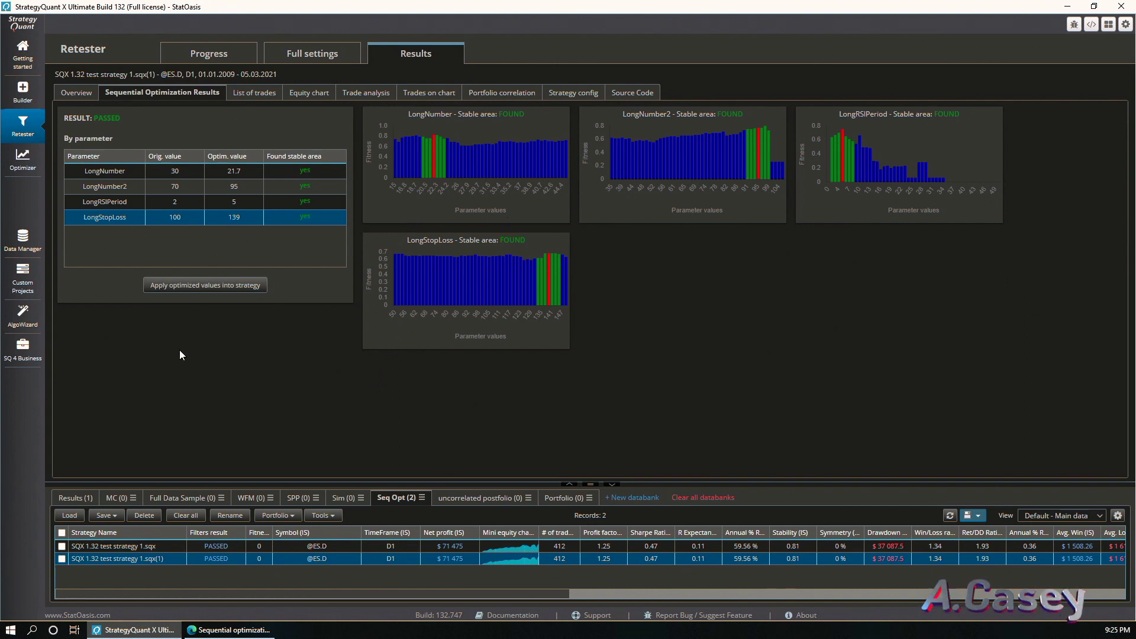
# Step: Set Sequential Optimization Up and Down distribution to 20%, save, and start the third retest
pyautogui.click(302, 60)
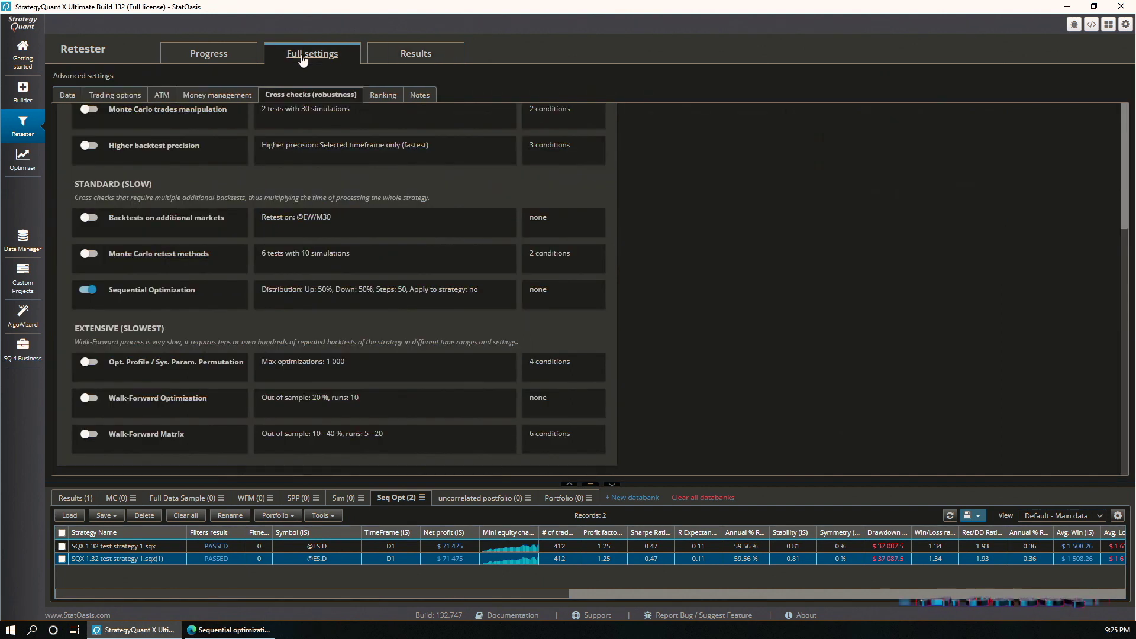
pyautogui.click(320, 291)
pyautogui.moveTo(482, 202); pyautogui.dragTo(434, 201)
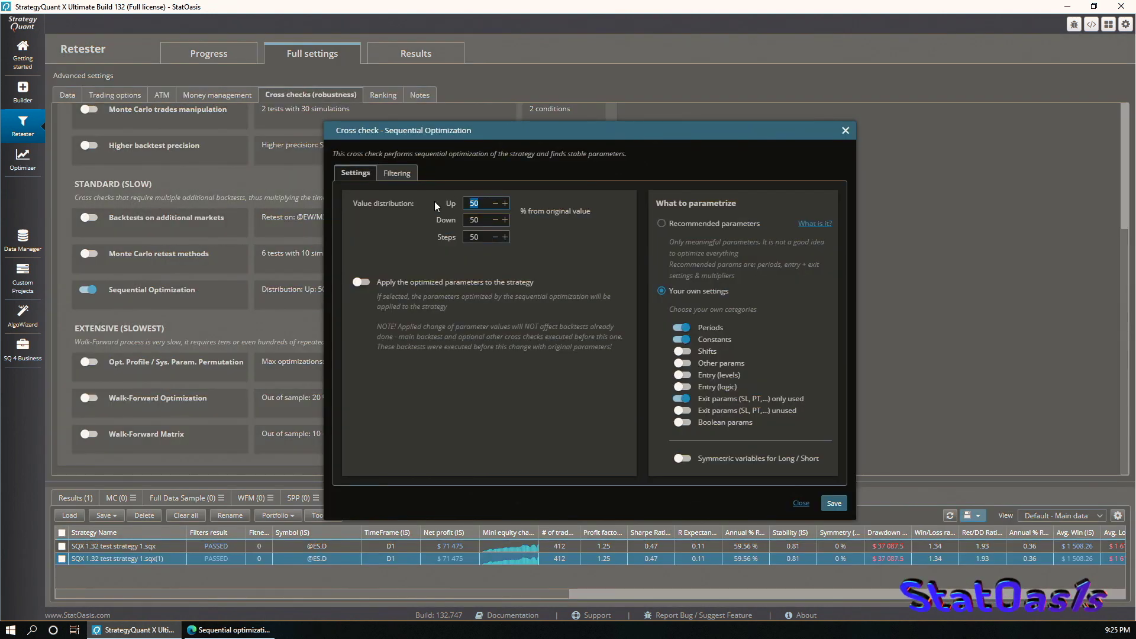
pyautogui.write('20')
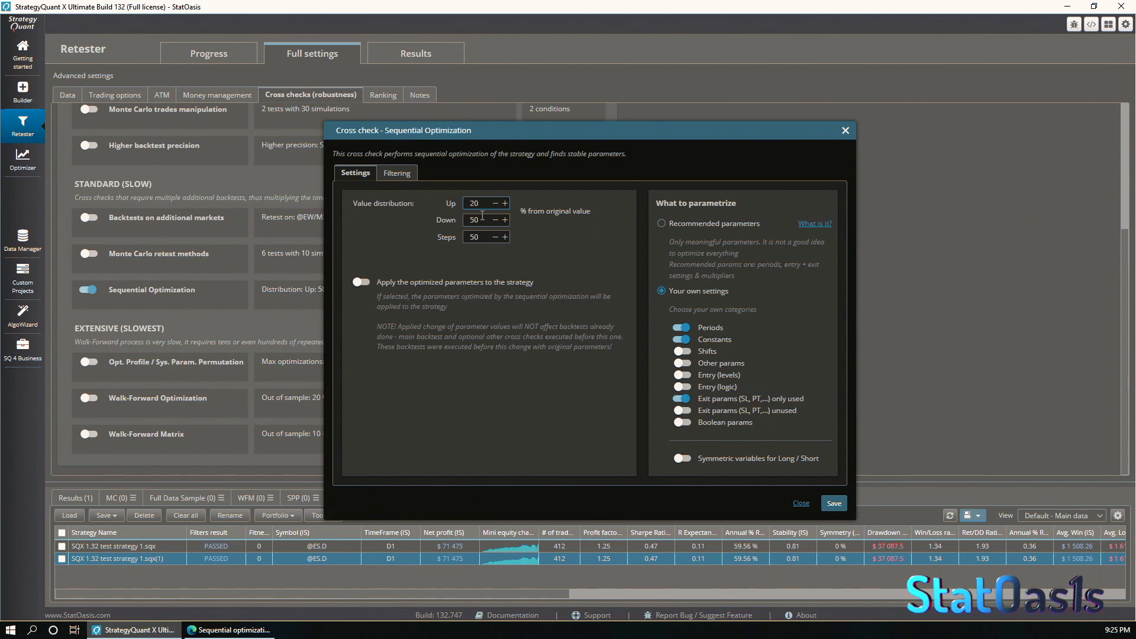
pyautogui.press('Tab')
pyautogui.write('20')
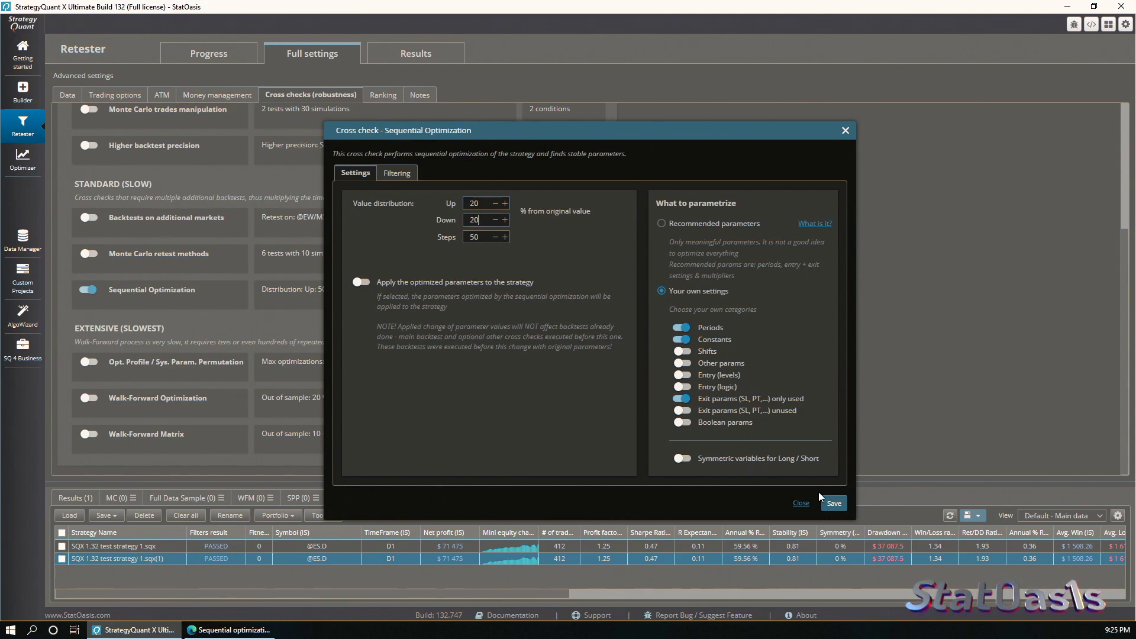
pyautogui.click(831, 503)
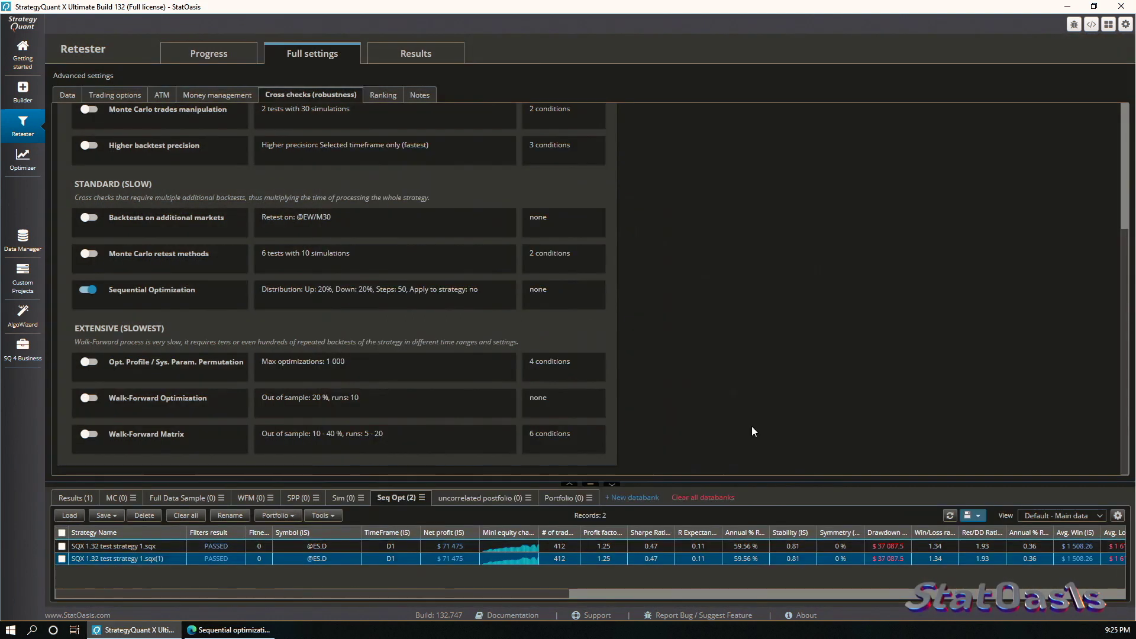
pyautogui.click(204, 53)
pyautogui.click(170, 92)
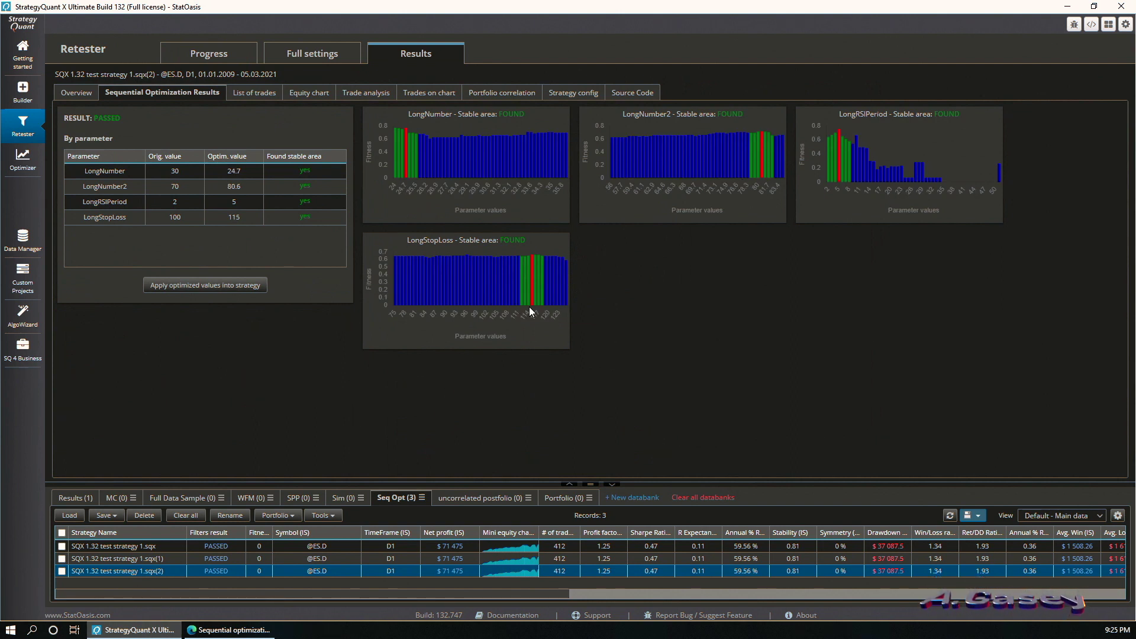
# Step: In AlgoWizard, change the RSI entry threshold from 30 to 15
pyautogui.click(22, 314)
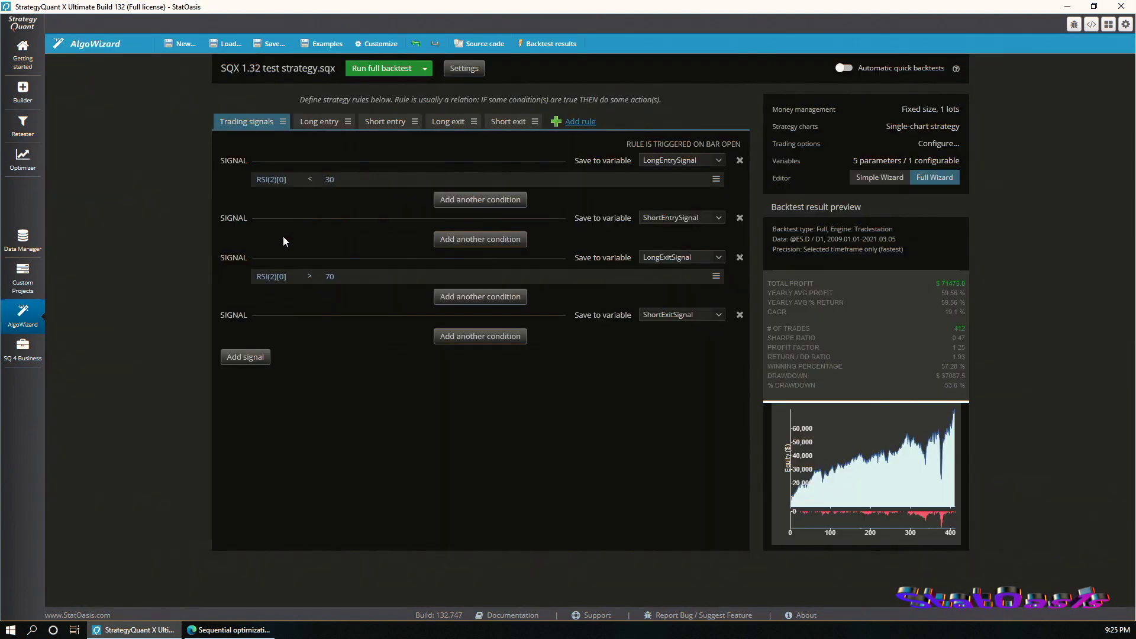
pyautogui.click(342, 182)
pyautogui.doubleClick(637, 278)
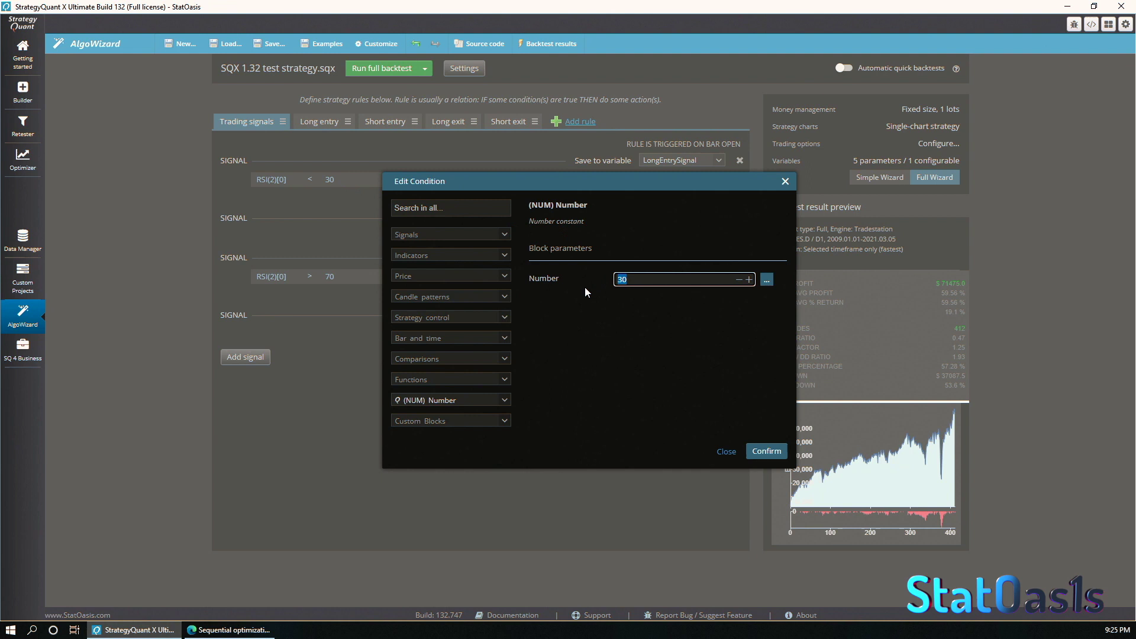
pyautogui.write('15')
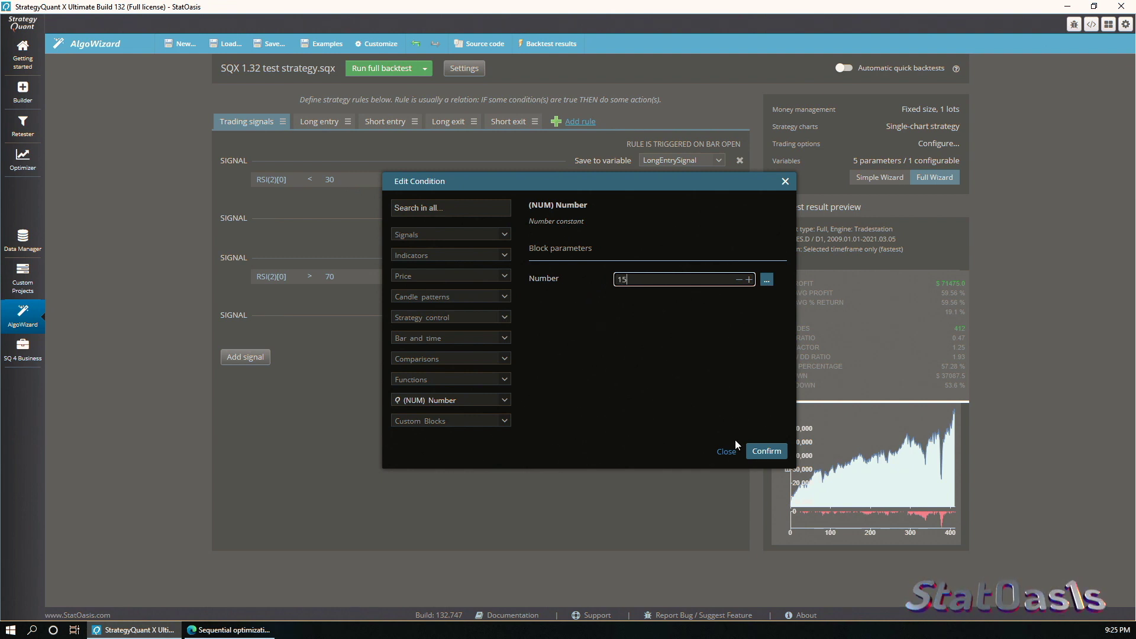
pyautogui.click(761, 454)
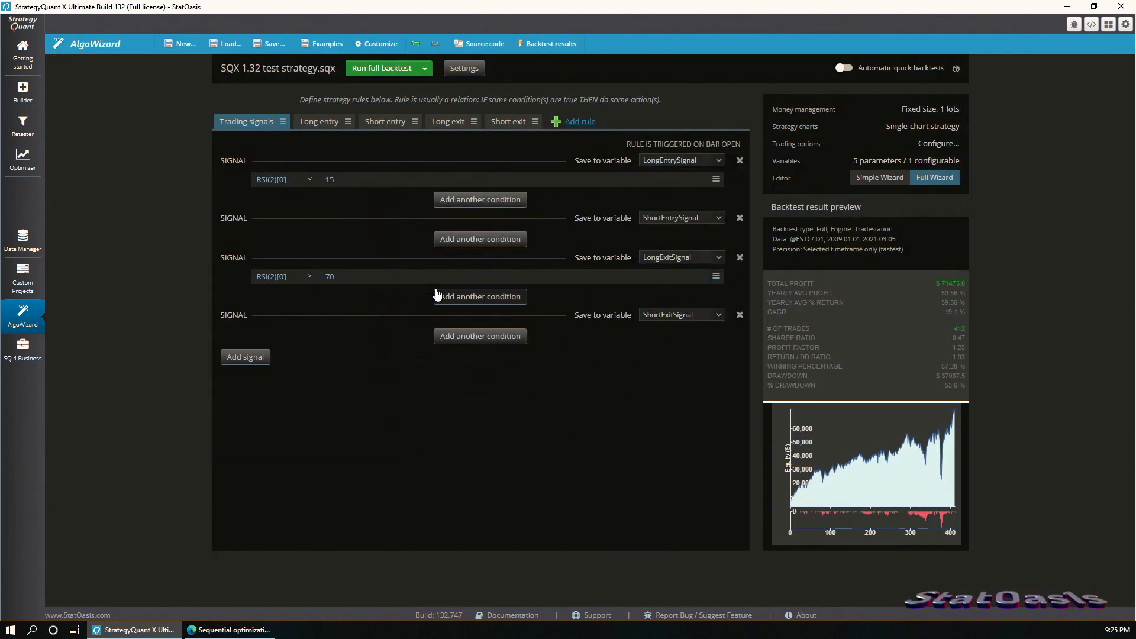
# Step: Change the RSI exit threshold from 70 to 85
pyautogui.click(370, 280)
pyautogui.doubleClick(638, 279)
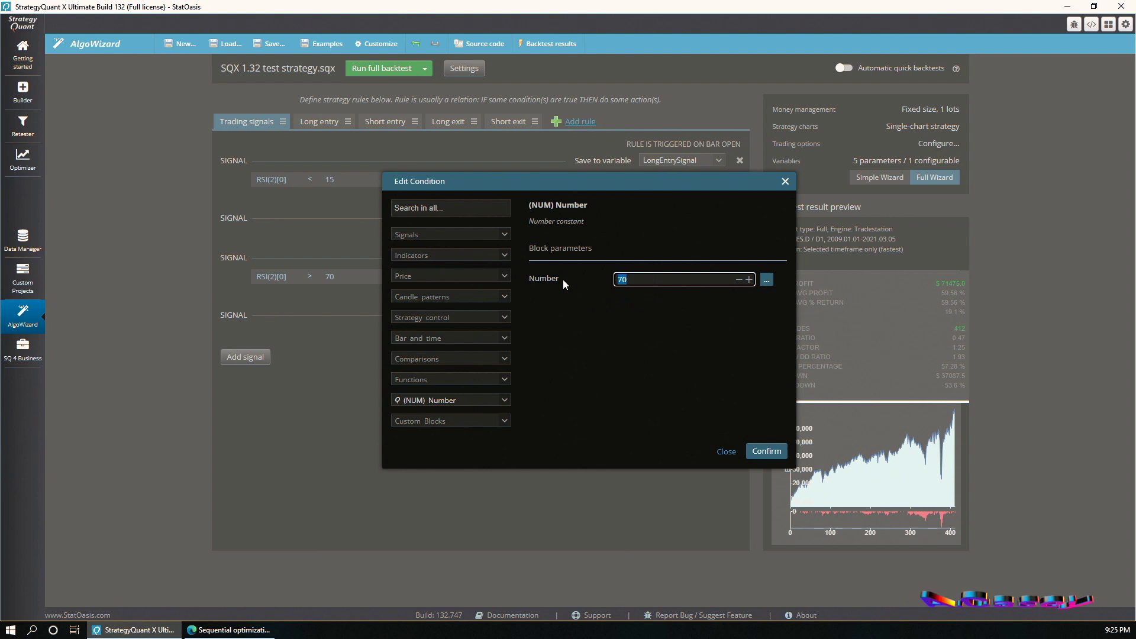
pyautogui.write('85')
pyautogui.click(766, 453)
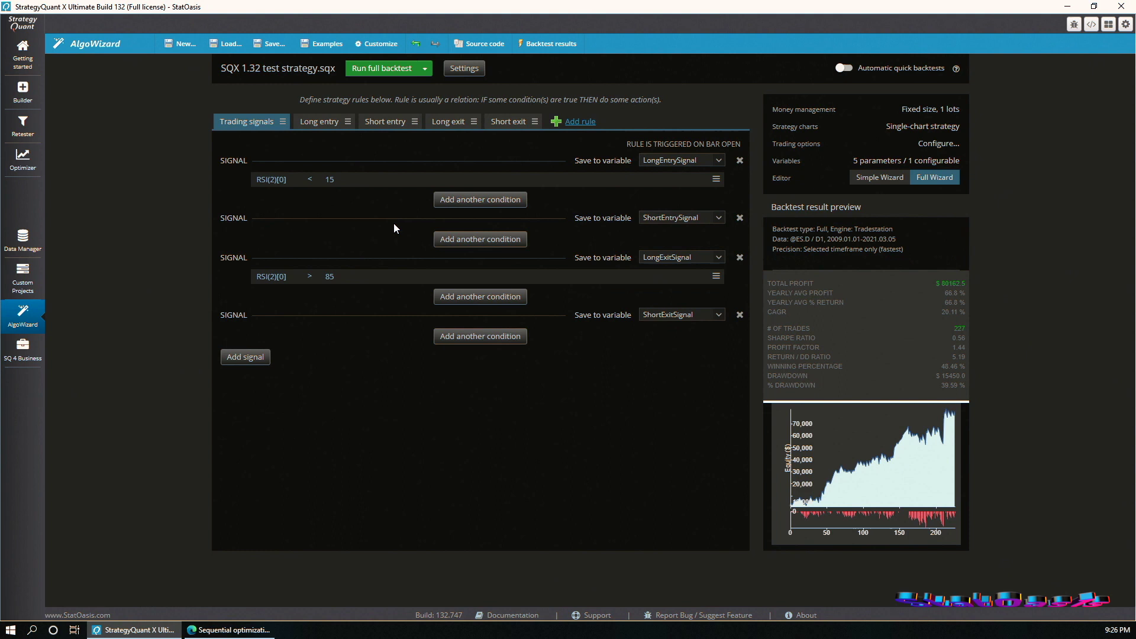
# Step: Save the edited strategy to the Retester as SQX 1.32 test strategy 2.sqx
pyautogui.click(267, 44)
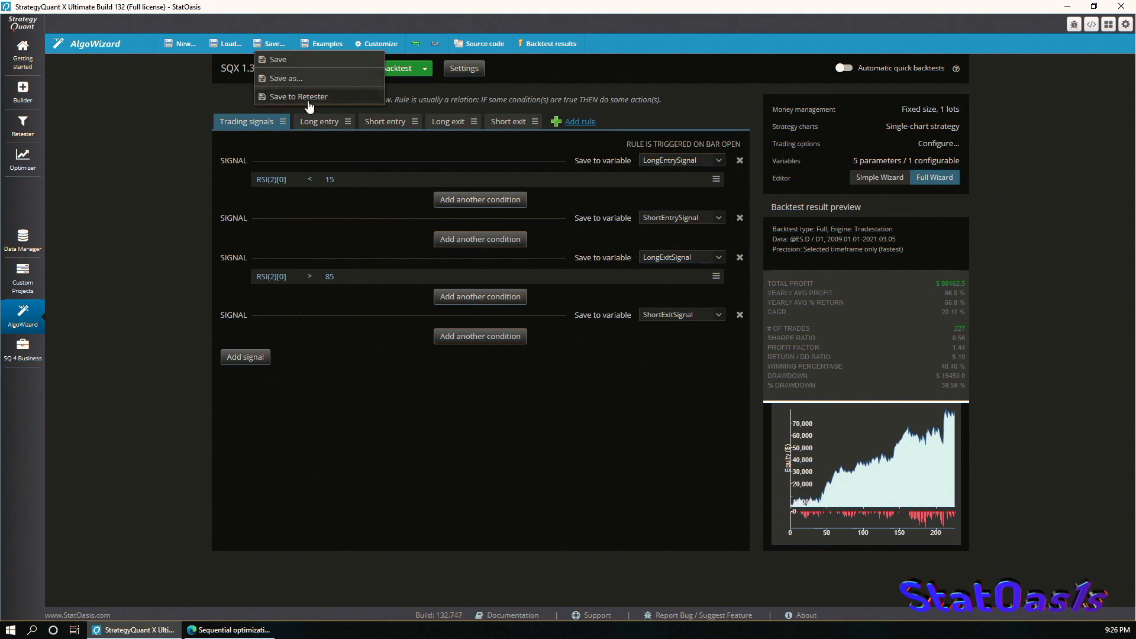
pyautogui.click(310, 93)
pyautogui.doubleClick(505, 324)
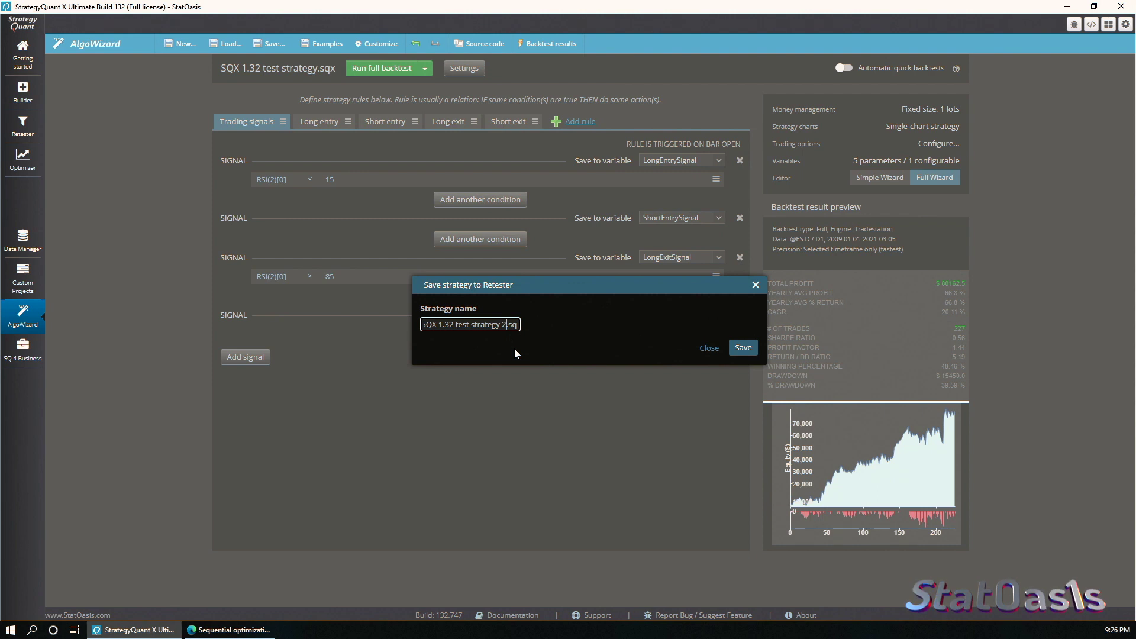
pyautogui.click(743, 348)
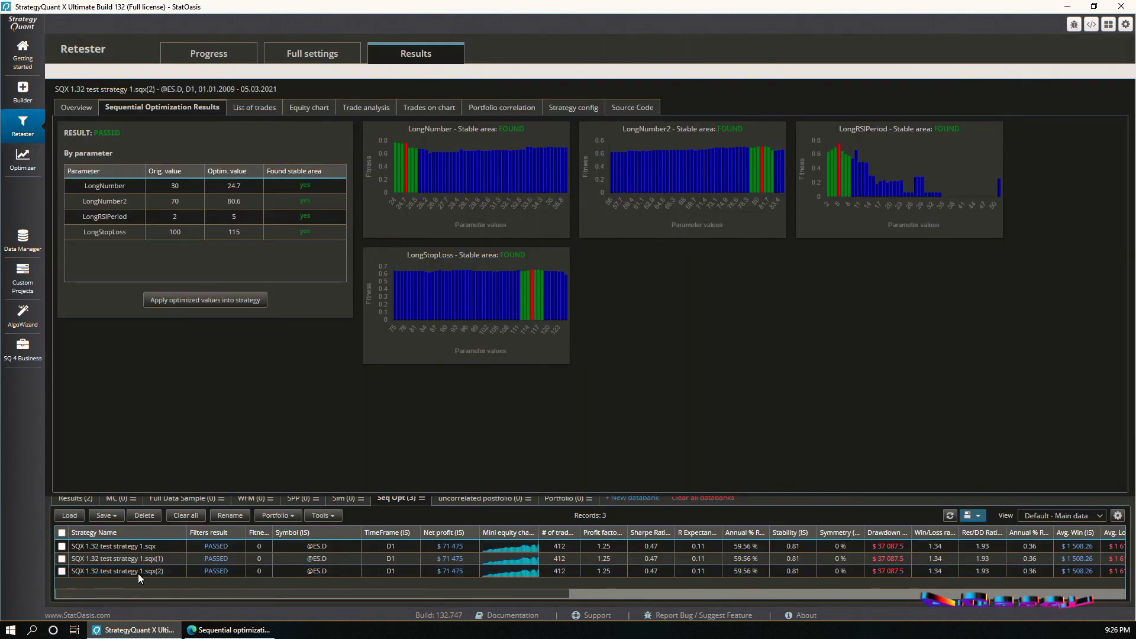
# Step: Load test strategy 2's configuration into the Retester, confirming the overwrite
pyautogui.click(77, 500)
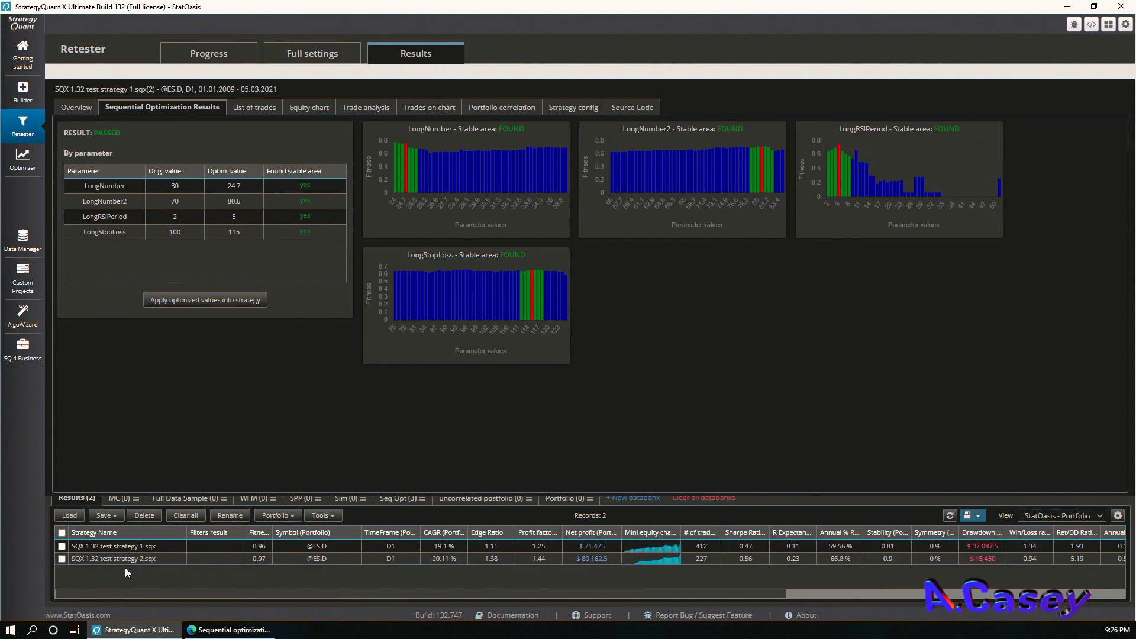
pyautogui.click(129, 559)
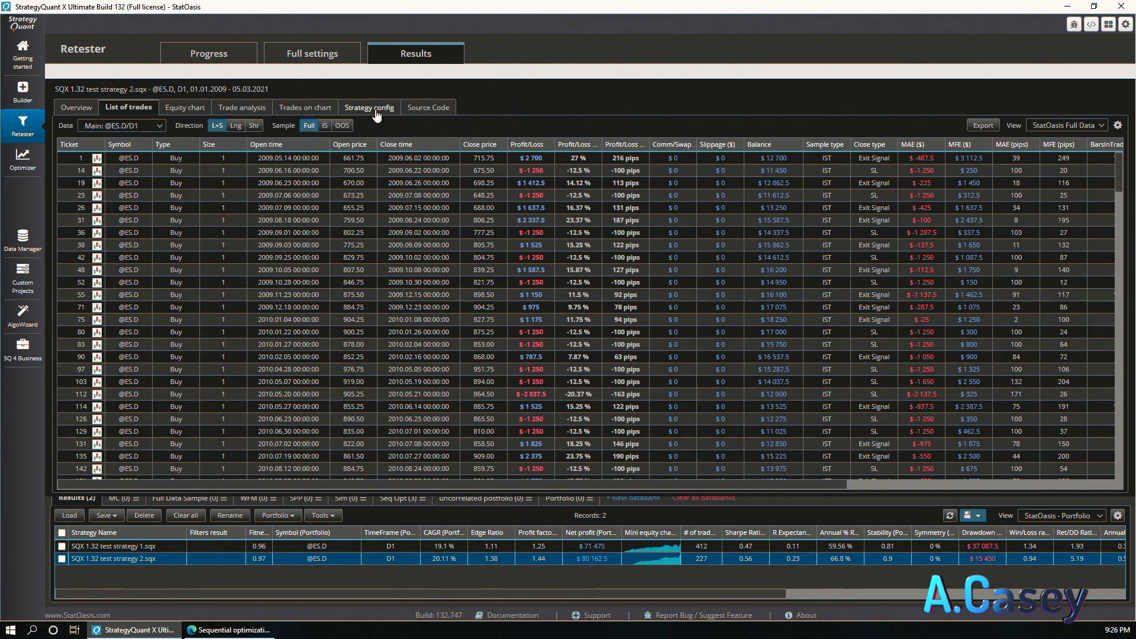
pyautogui.click(369, 108)
pyautogui.click(97, 125)
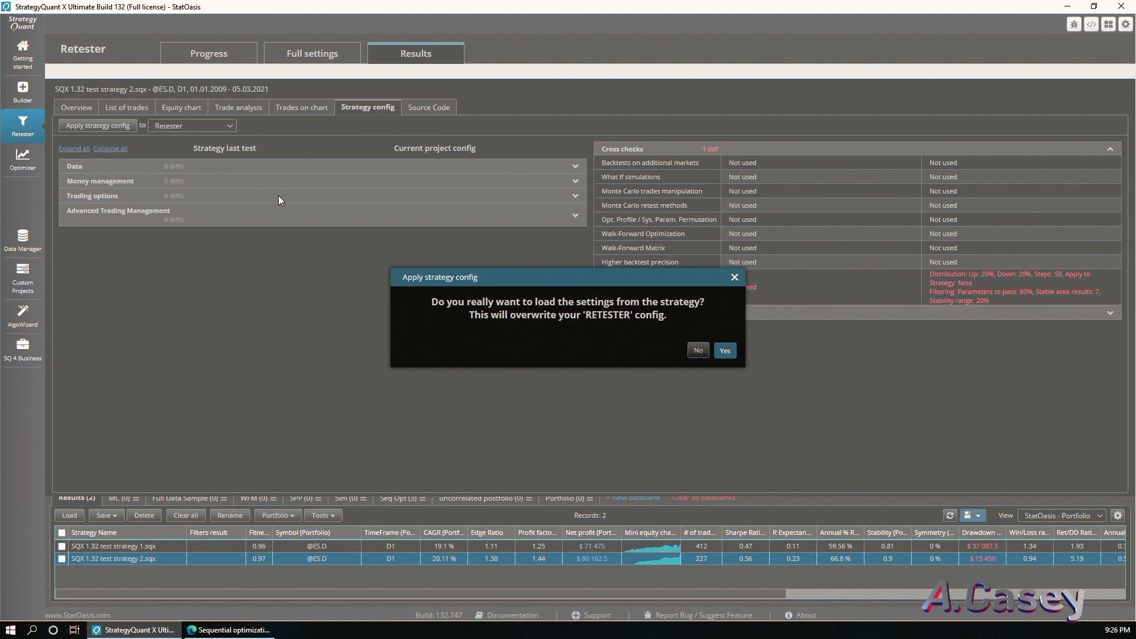
pyautogui.click(725, 350)
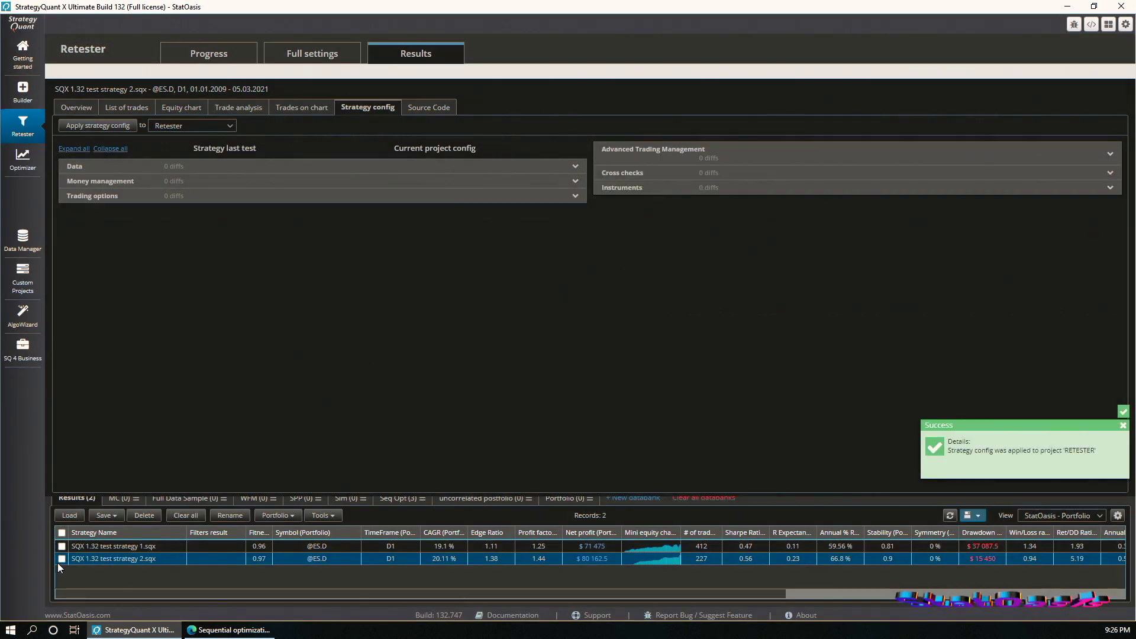
# Step: Mark strategy 2.sqx for retesting, save Sequential Optimization settings and re-enable cross checks
pyautogui.click(60, 560)
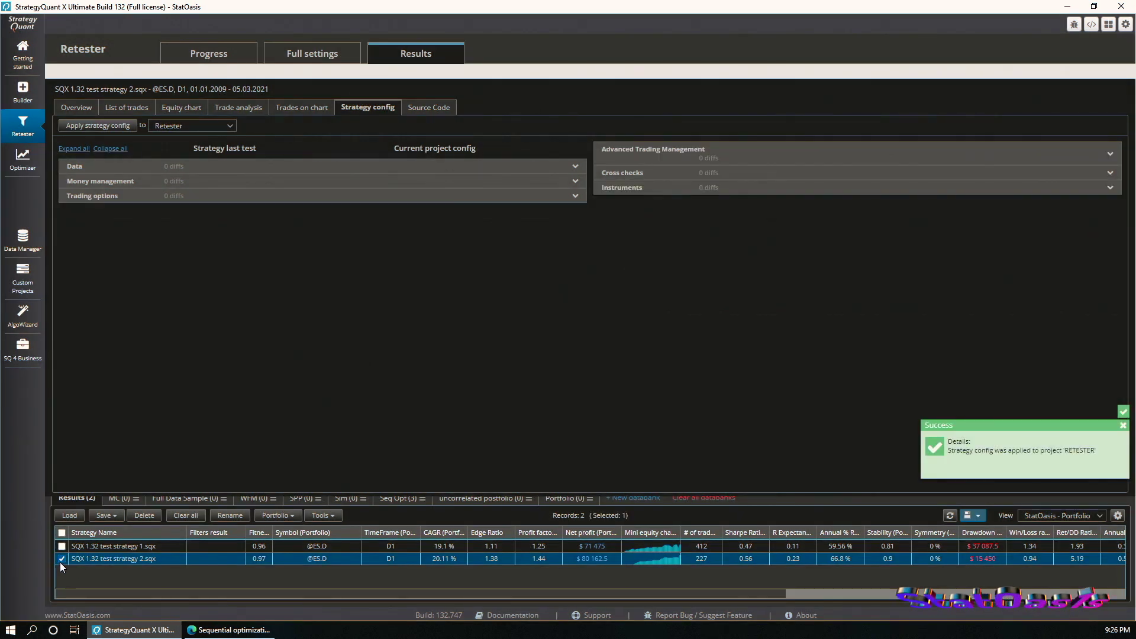
pyautogui.click(287, 57)
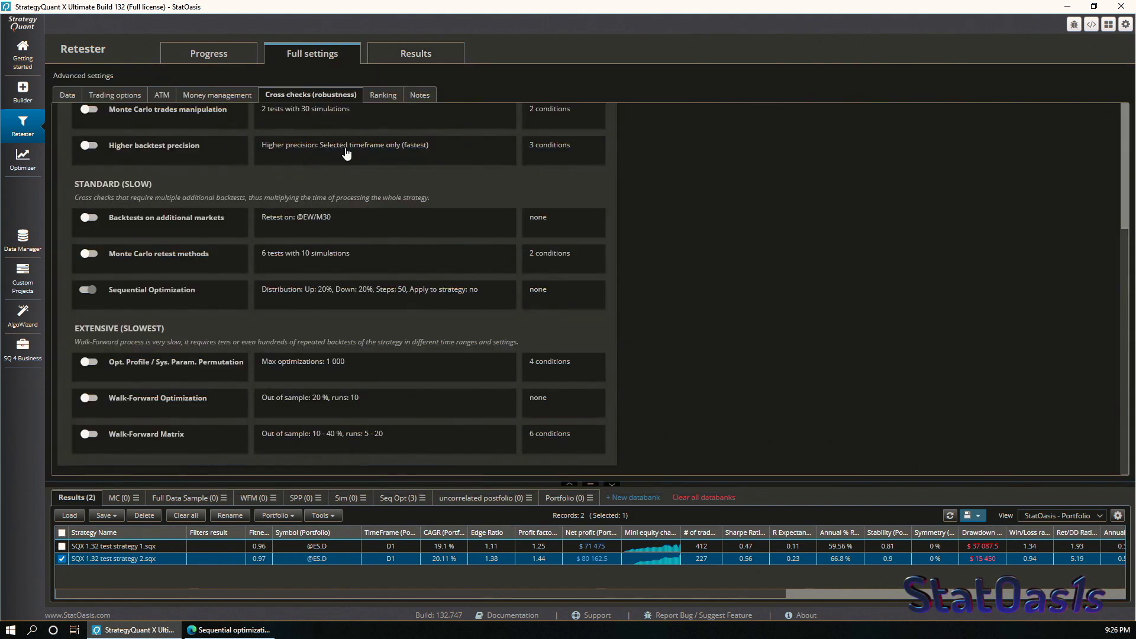
pyautogui.click(341, 300)
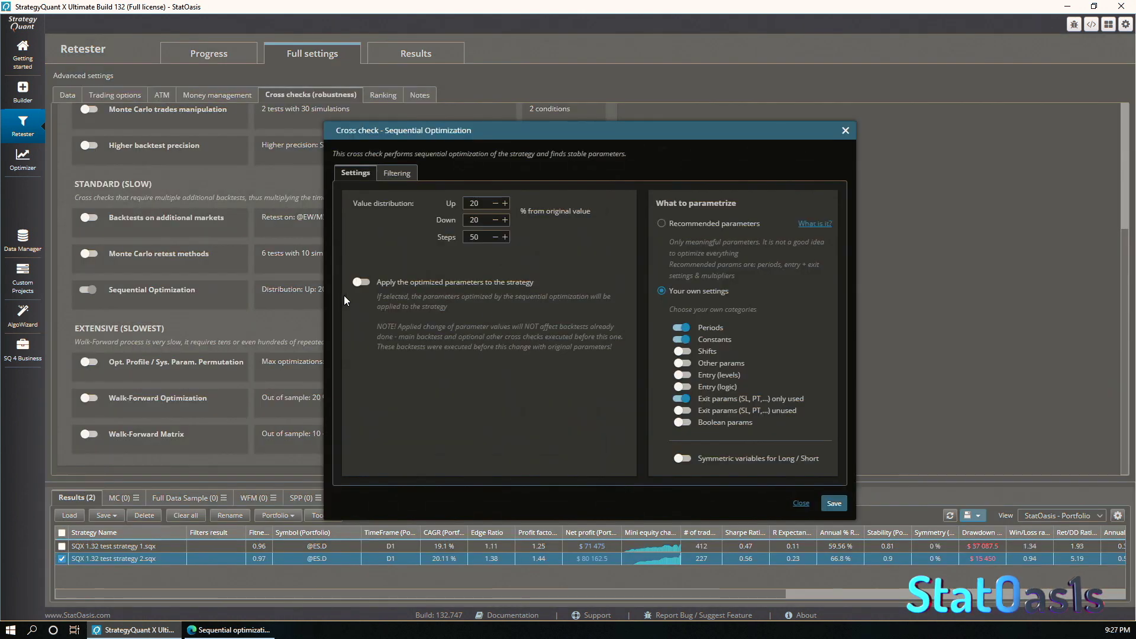
pyautogui.click(834, 502)
pyautogui.scroll(3, 101, 290)
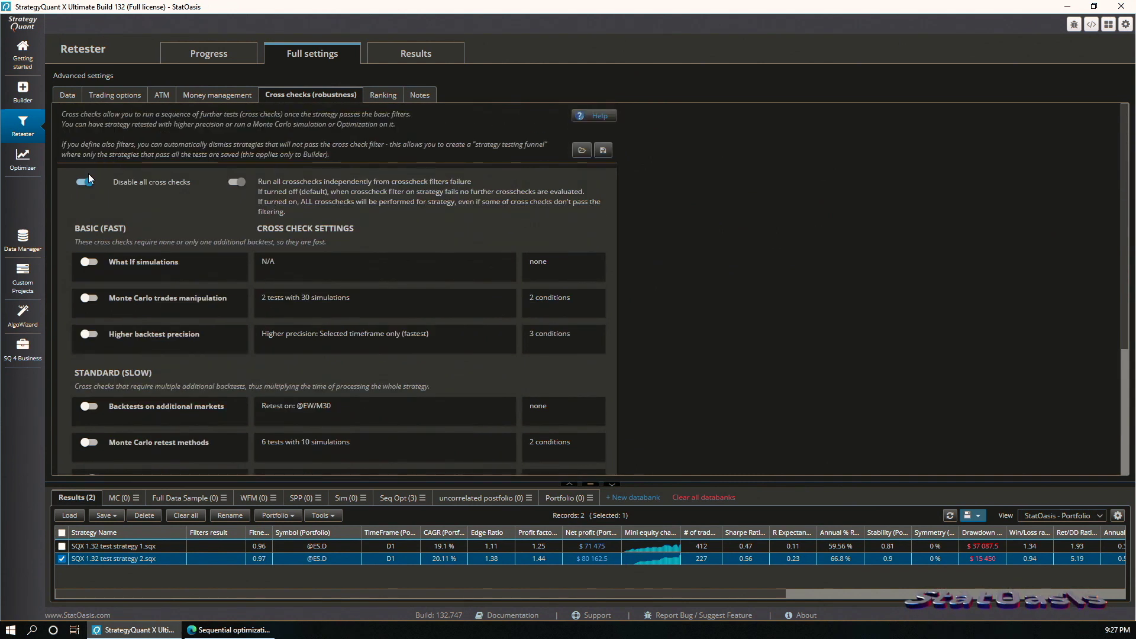
pyautogui.click(86, 181)
# Step: Run the retest and view strategy 2.sqx's Sequential Optimization results from the Seq Opt databank
pyautogui.click(208, 54)
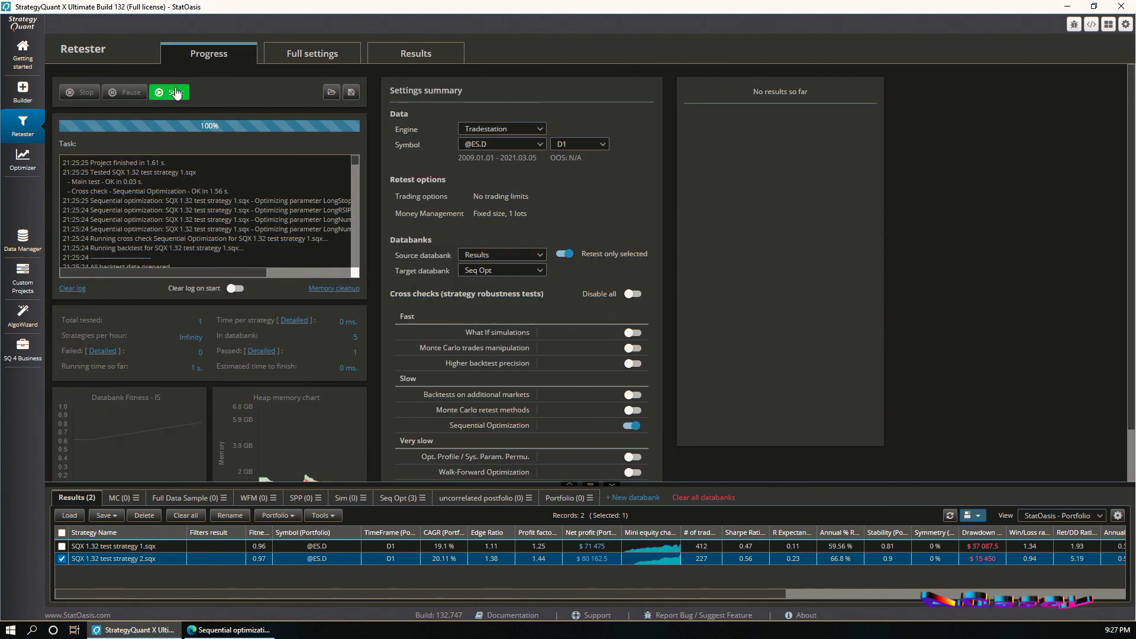
pyautogui.click(175, 93)
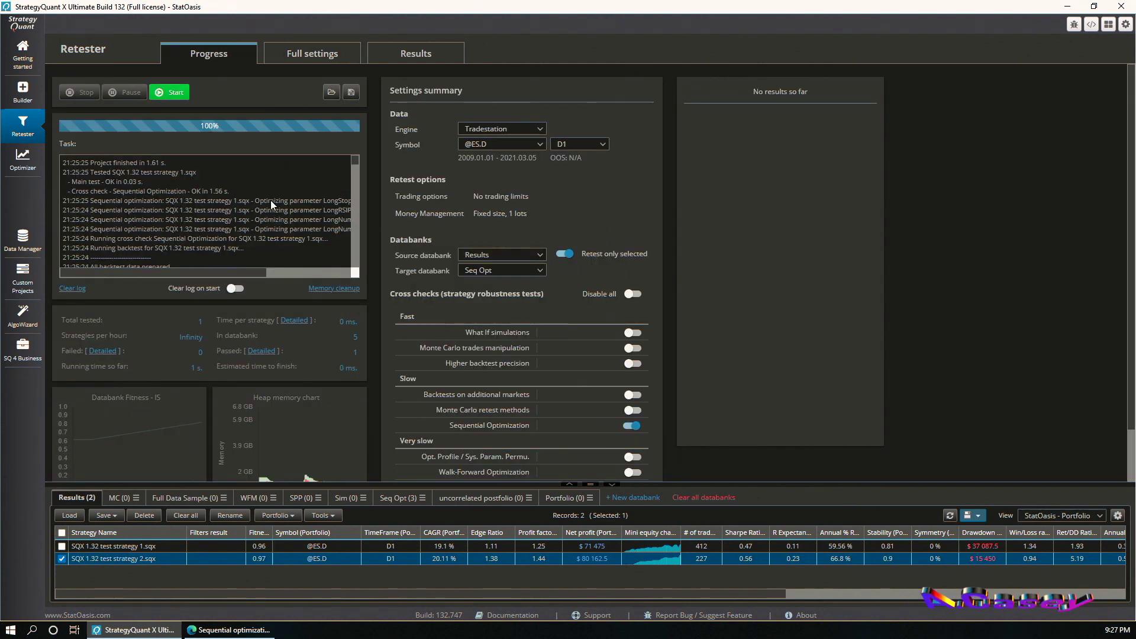
pyautogui.click(404, 499)
pyautogui.doubleClick(128, 583)
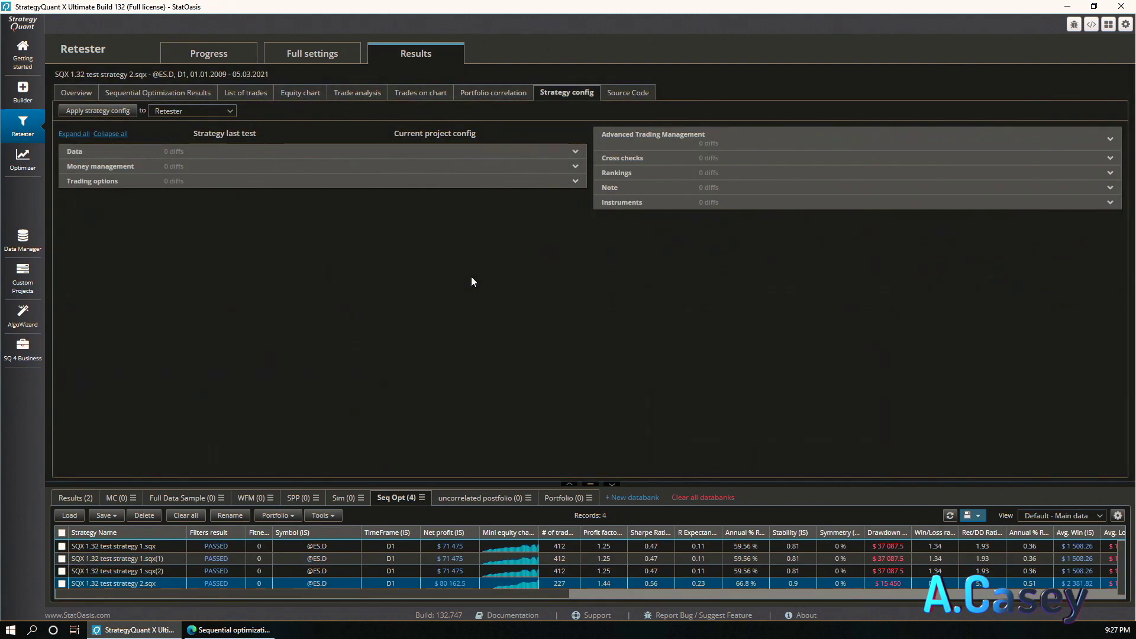
pyautogui.click(165, 91)
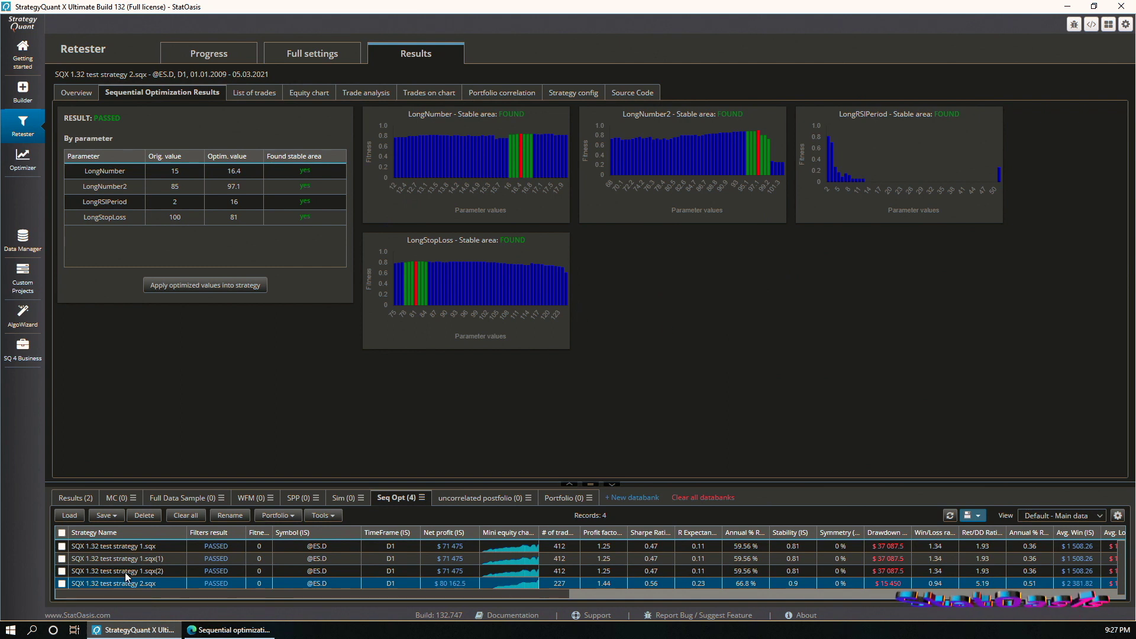
# Step: Compare Seq Opt results of the 1.sqx copies and 2.sqx, then open Sequential Optimization settings
pyautogui.click(126, 572)
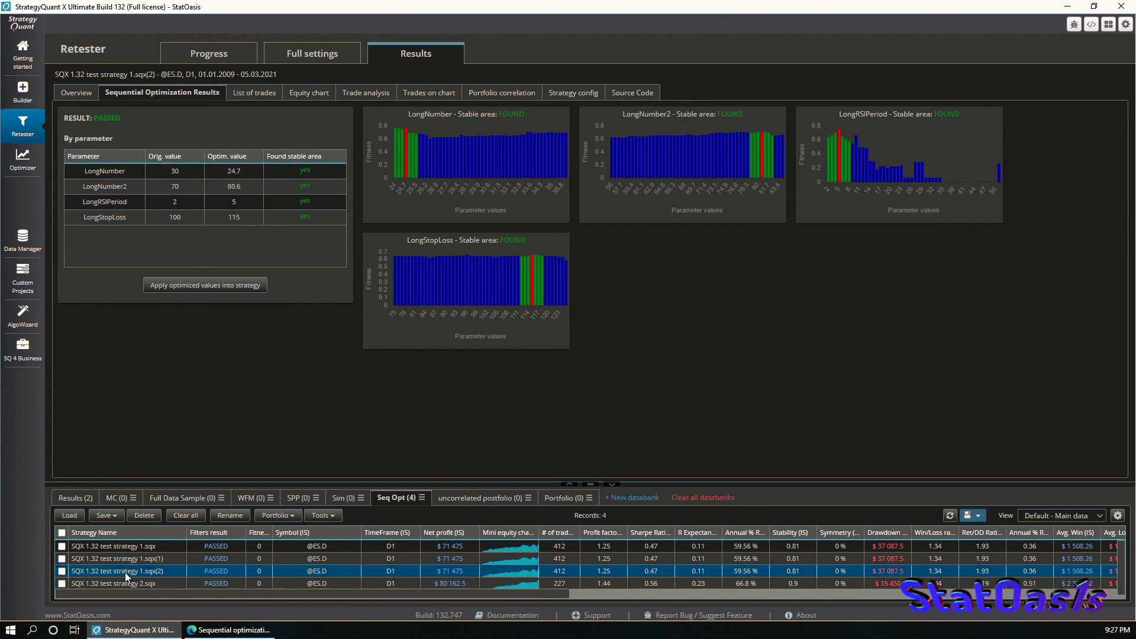
pyautogui.click(127, 559)
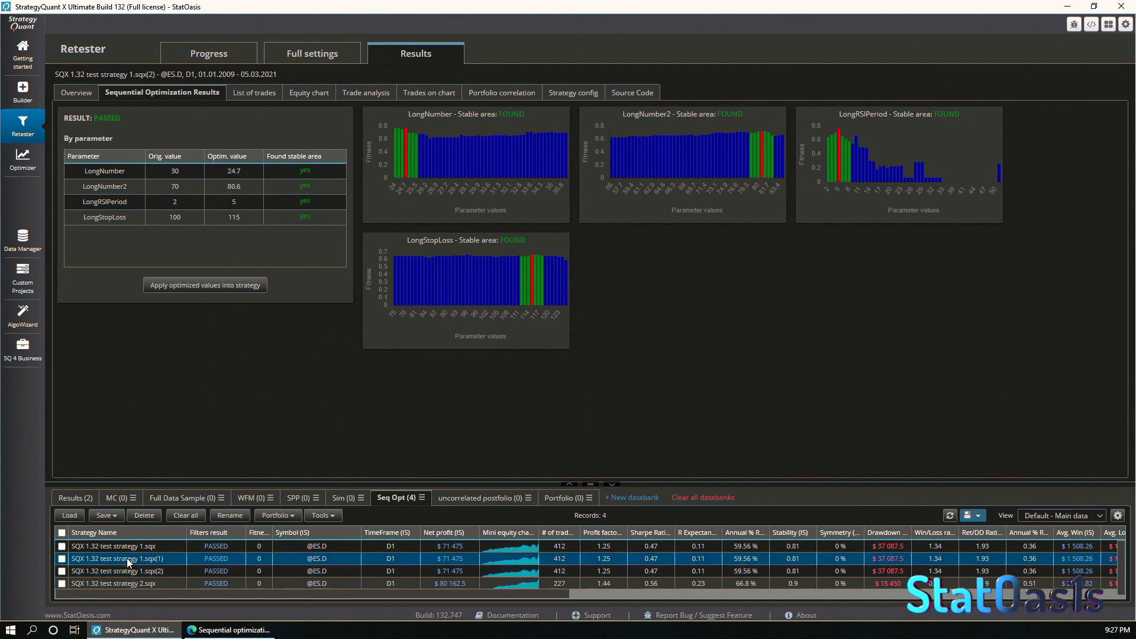
pyautogui.click(126, 546)
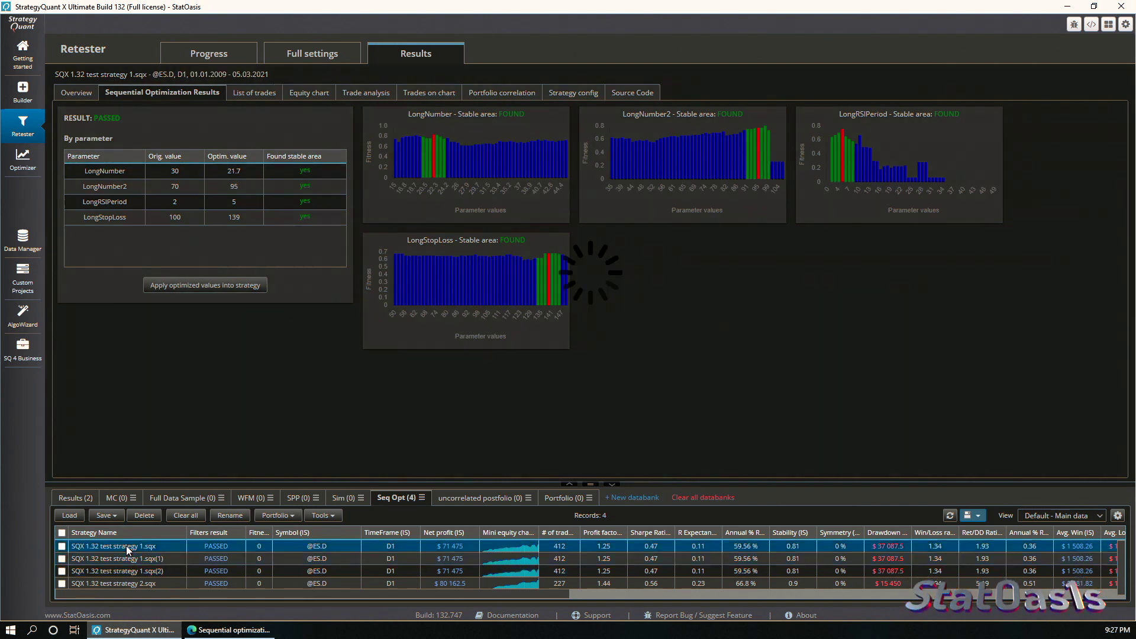
pyautogui.click(124, 559)
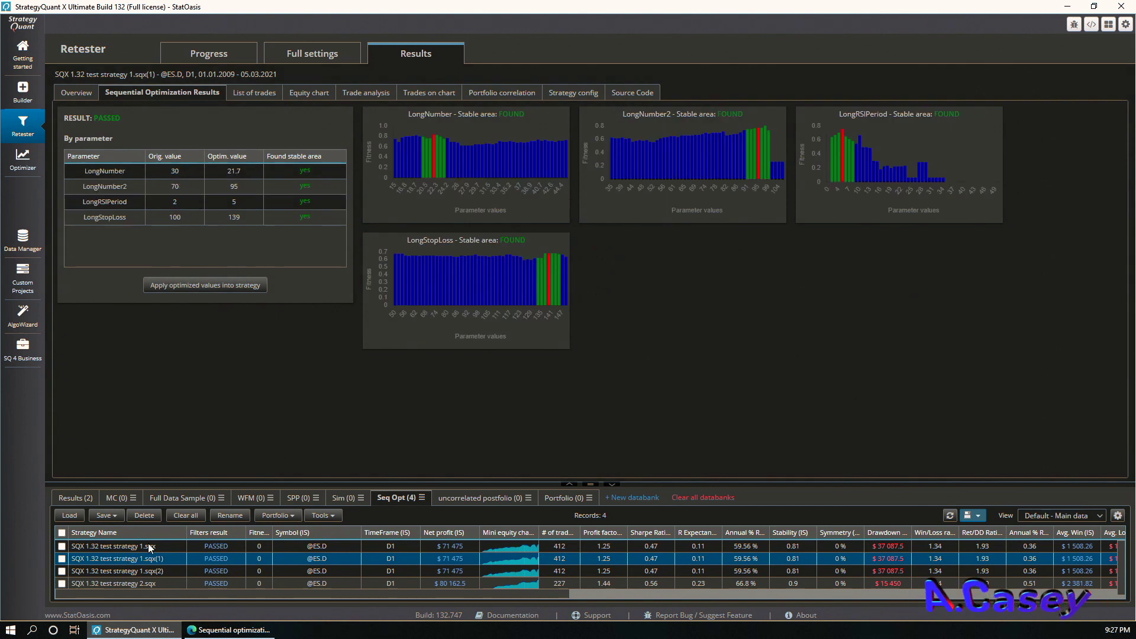
pyautogui.click(142, 584)
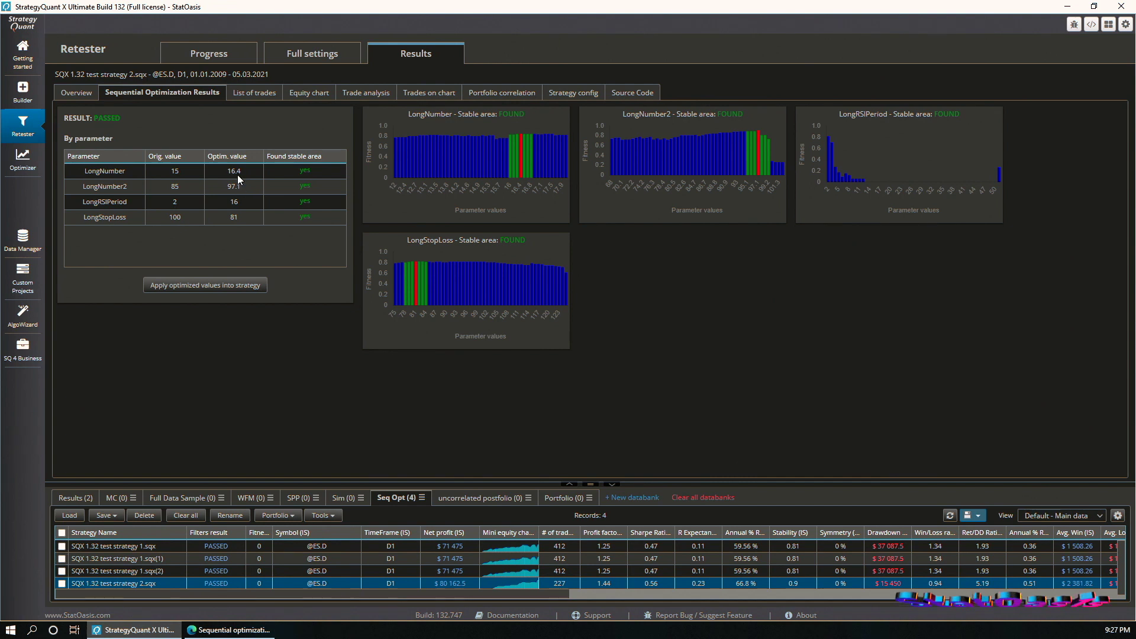
pyautogui.click(116, 569)
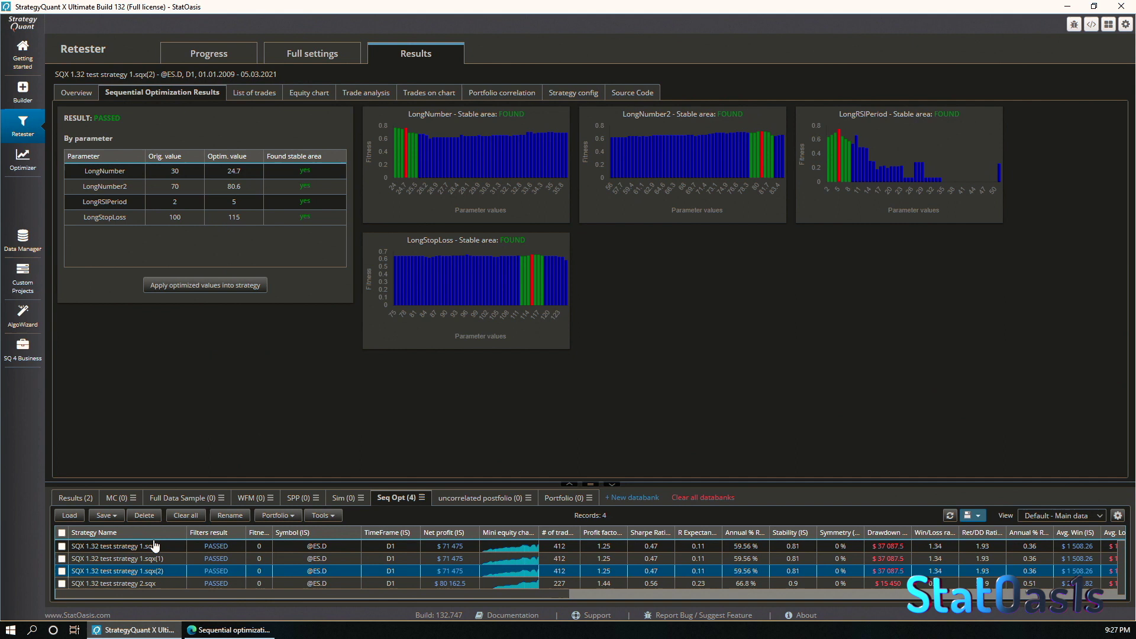
pyautogui.click(118, 582)
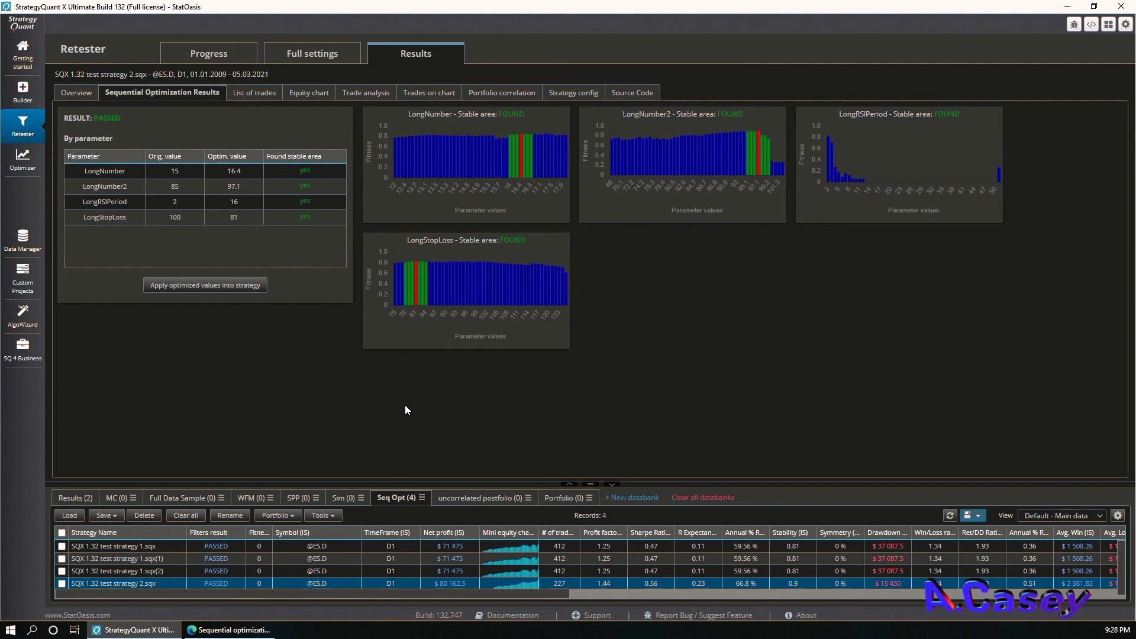
pyautogui.click(288, 56)
pyautogui.click(379, 425)
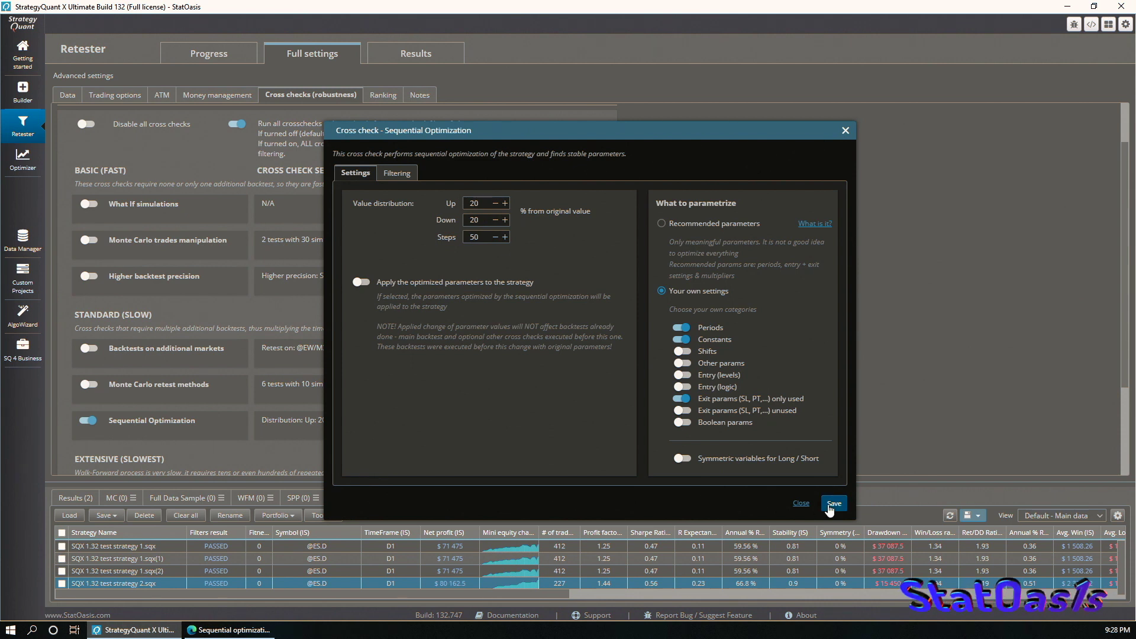
# Step: Save the Sequential Optimization dialog and reopen strategy 2.sqx's optimization results
pyautogui.click(834, 503)
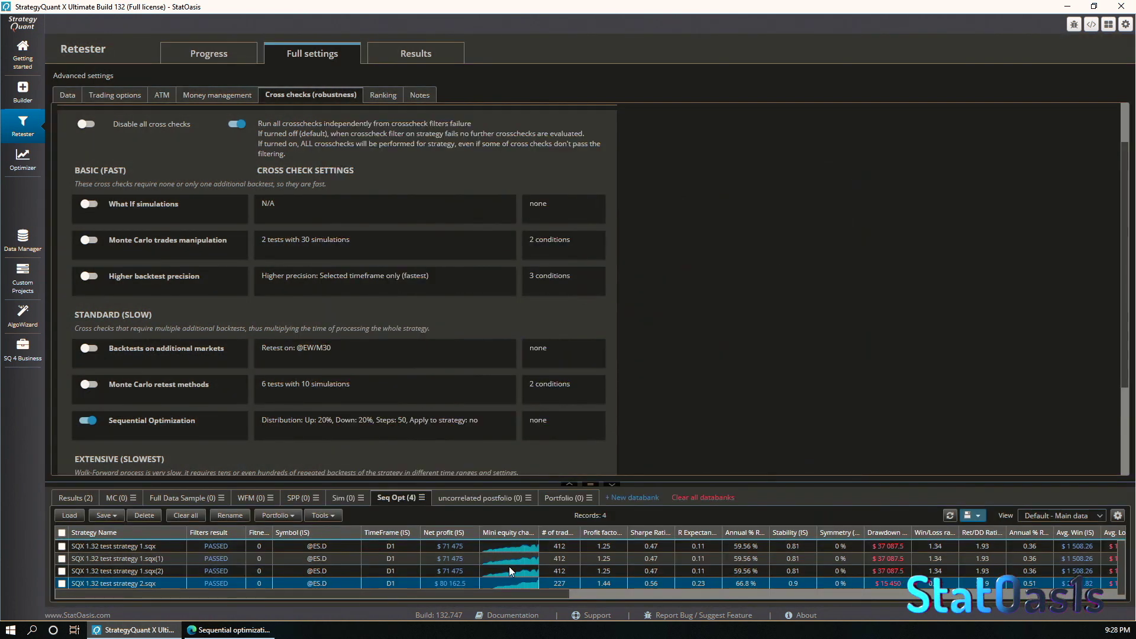
pyautogui.doubleClick(116, 584)
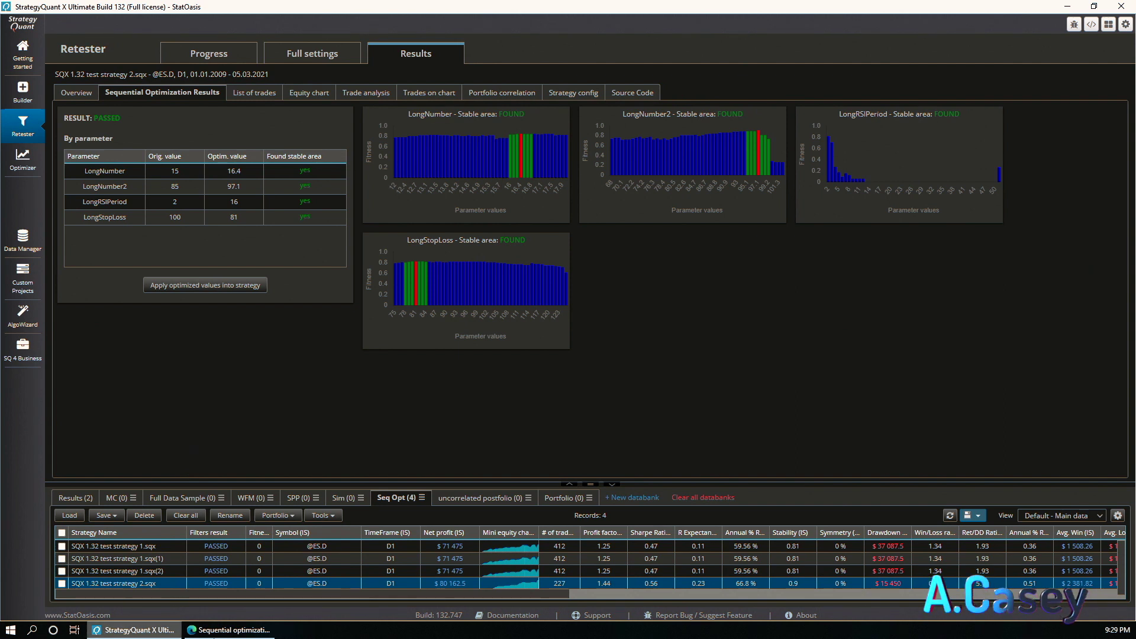
pyautogui.click(231, 629)
pyautogui.click(101, 9)
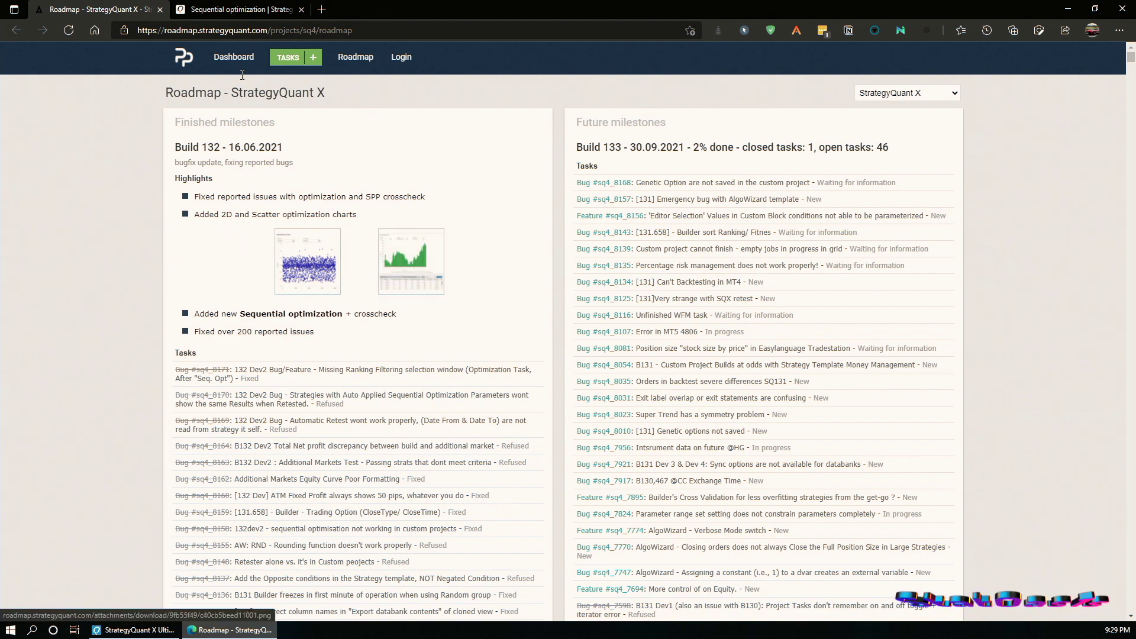
pyautogui.click(135, 629)
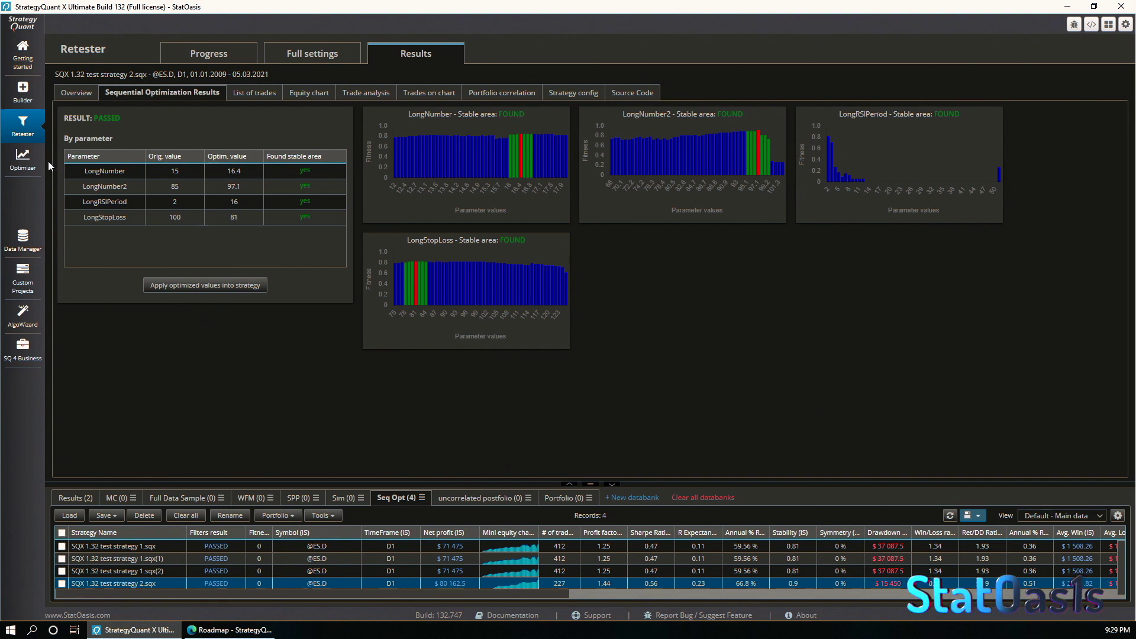
# Step: Show the Results databank and switch off the Sequential Optimization cross check
pyautogui.click(75, 498)
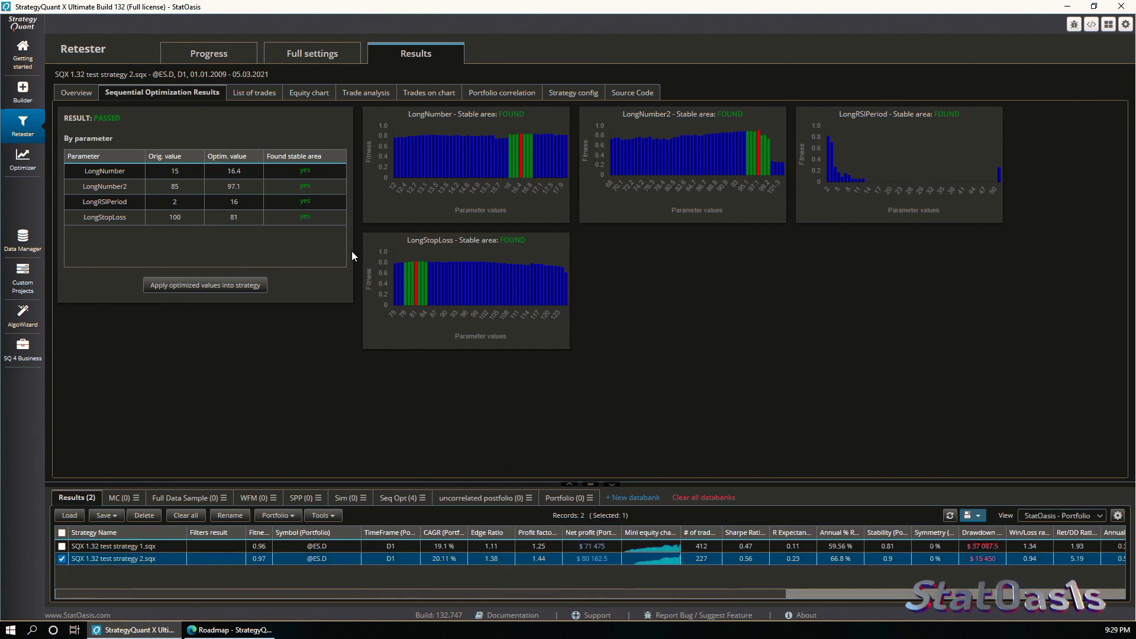
pyautogui.click(338, 60)
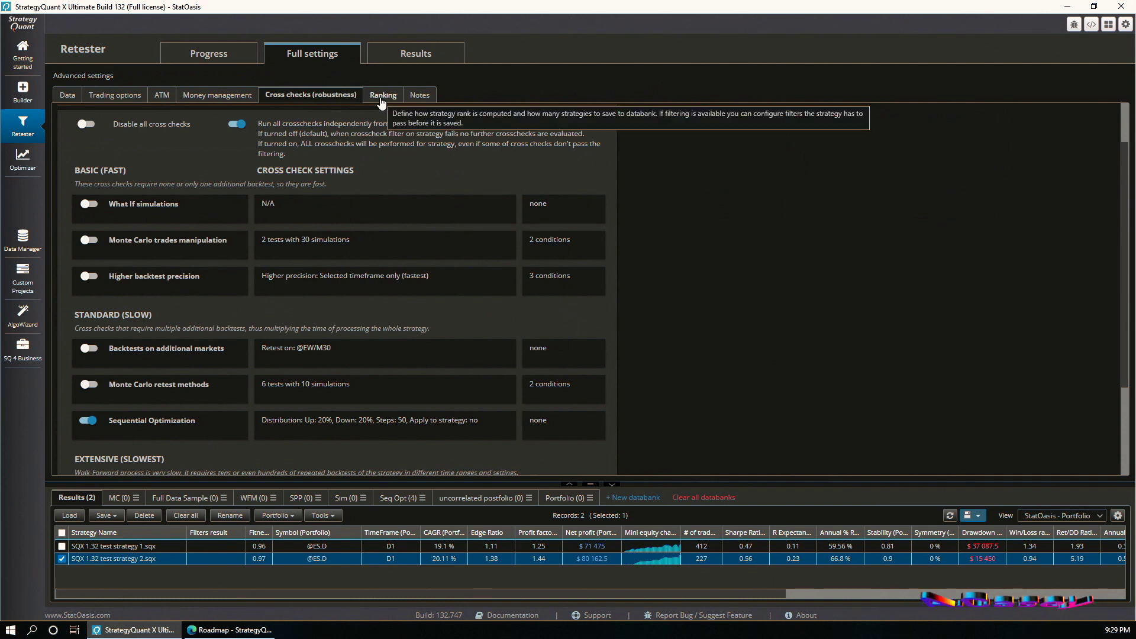
pyautogui.click(88, 420)
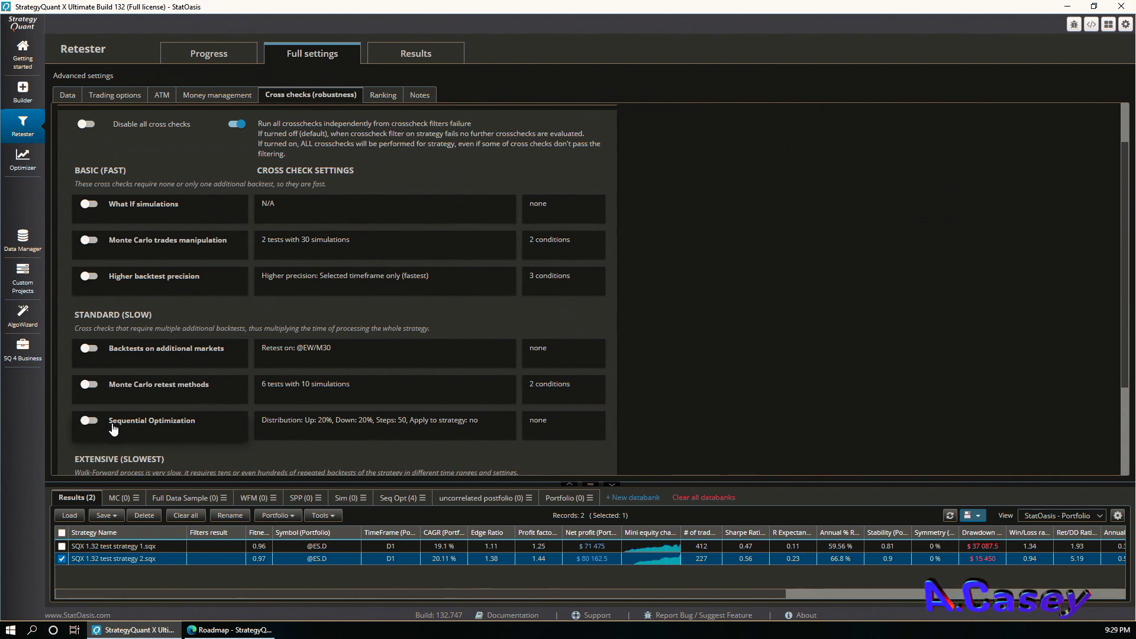
pyautogui.scroll(-2, 89, 415)
# Step: Enable Opt. Profile / Sys. Param. Permutation, run the retest and open 2.sqx(1)'s results
pyautogui.click(91, 378)
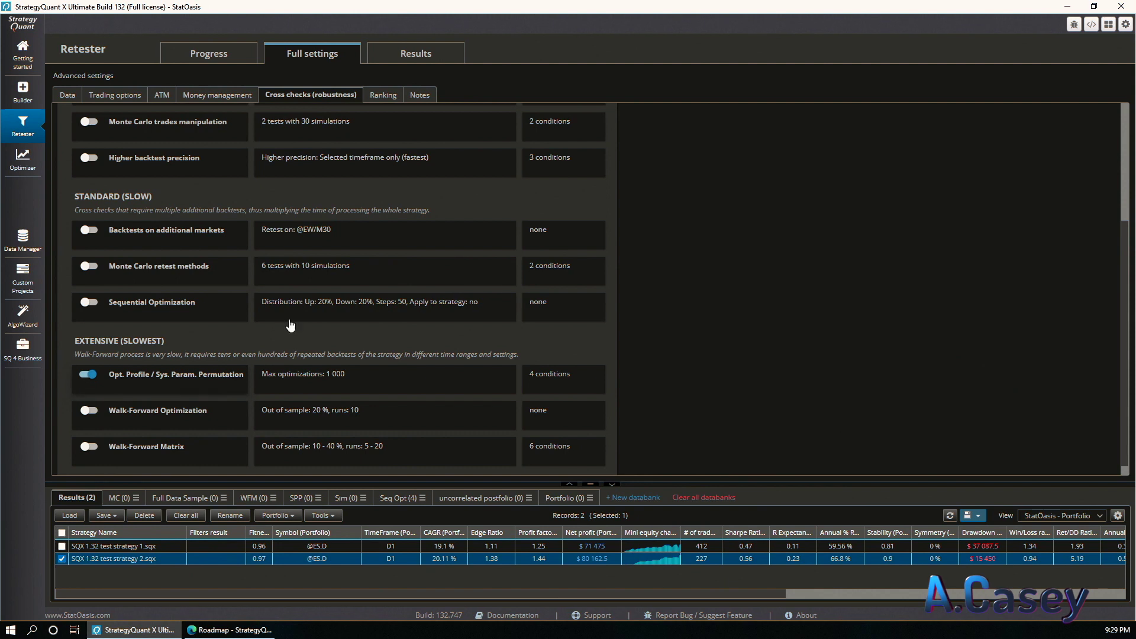
pyautogui.click(208, 56)
pyautogui.click(164, 93)
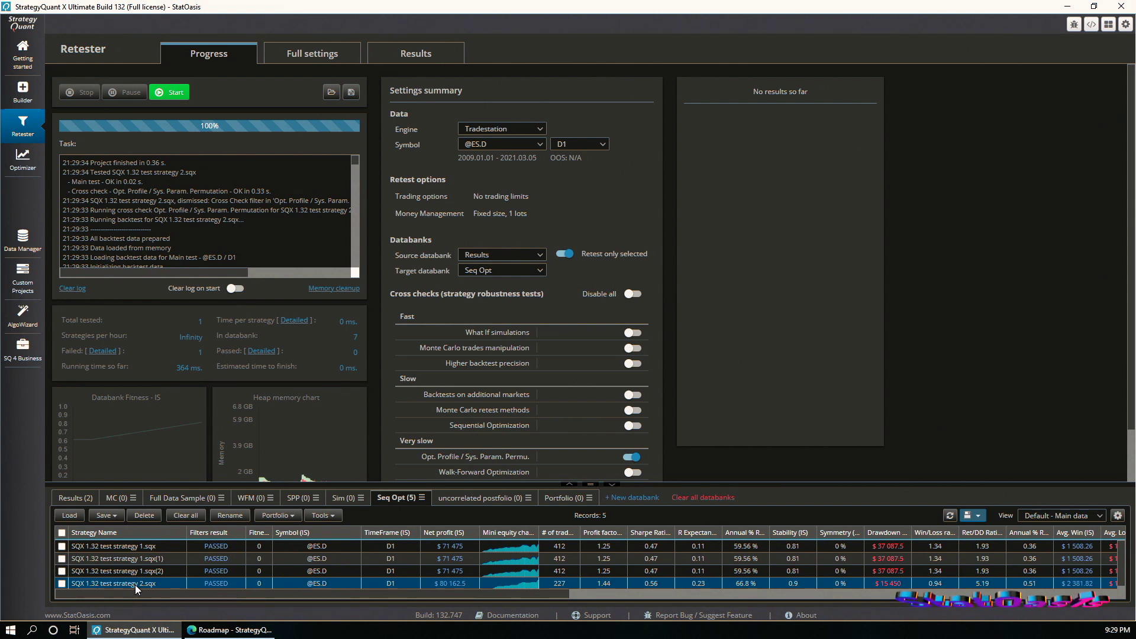
pyautogui.scroll(-1, 135, 584)
pyautogui.doubleClick(135, 584)
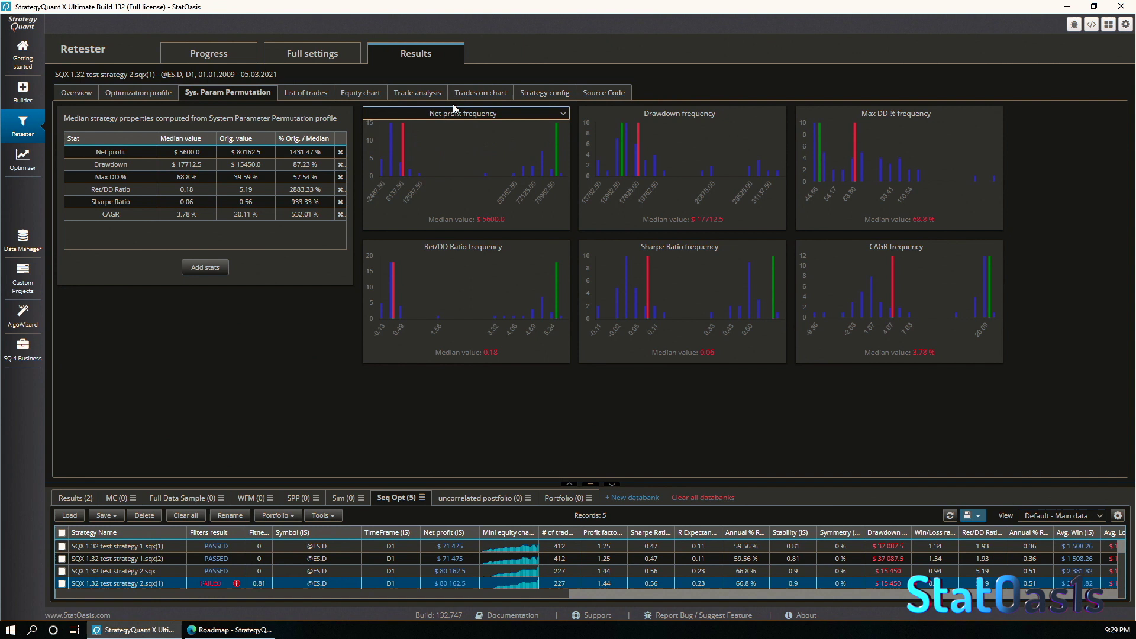
# Step: Show the optimization profile as a 2D chart, then collapse the databank panel and switch to a scatter plot
pyautogui.click(155, 97)
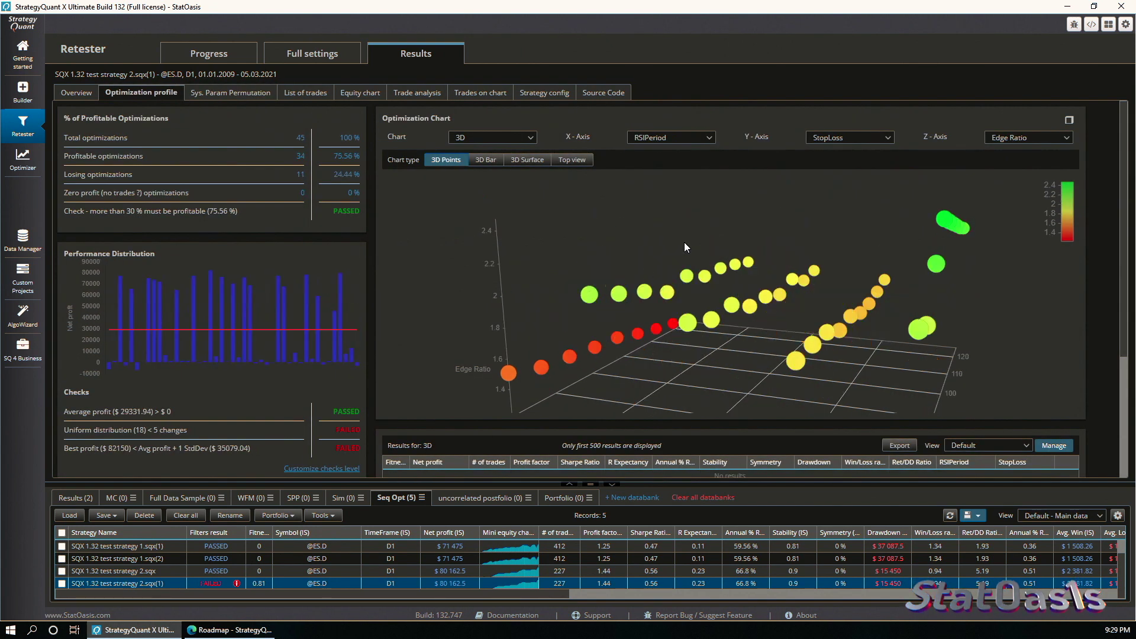
pyautogui.click(523, 137)
pyautogui.click(496, 159)
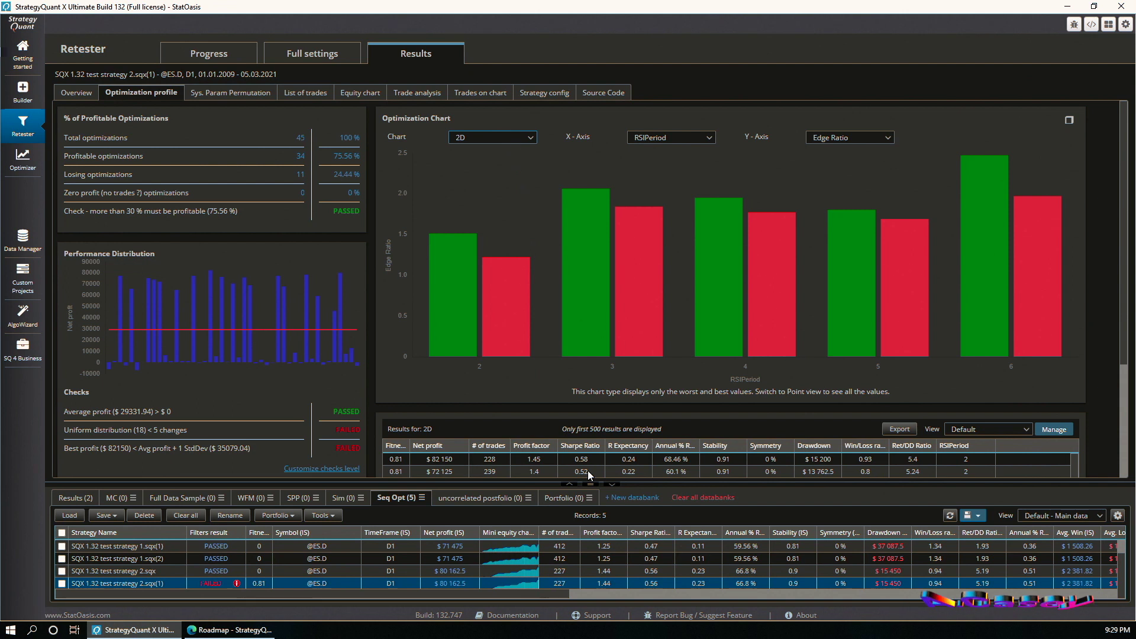
pyautogui.click(611, 485)
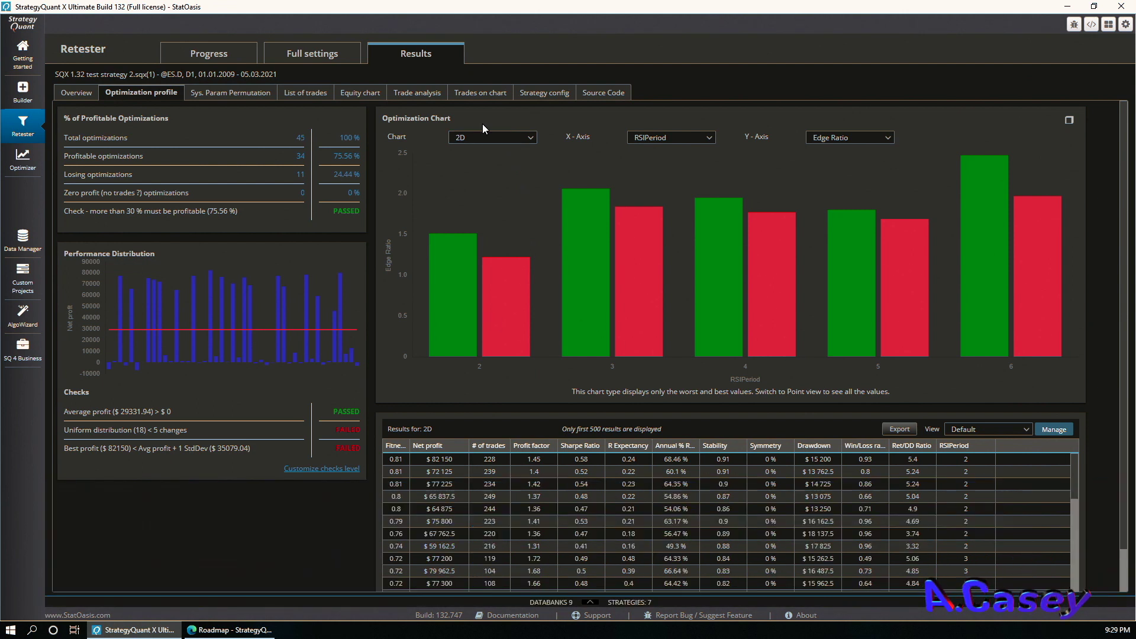
pyautogui.click(491, 137)
pyautogui.click(481, 167)
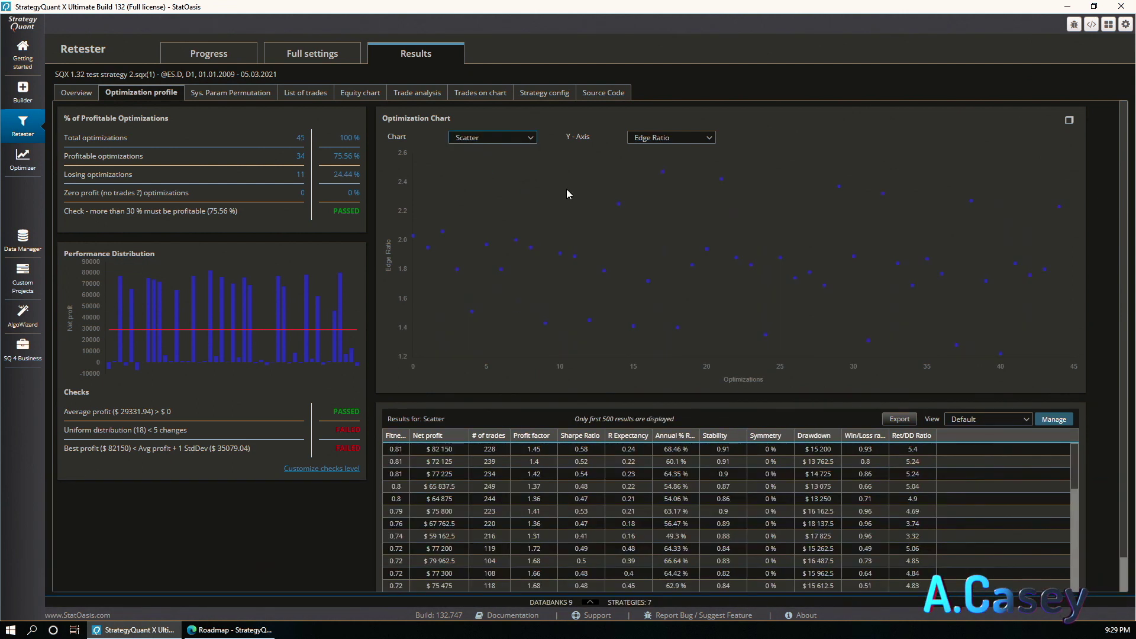
# Step: Cycle the scatter's Y-axis through Avg. Win, Date generated and other metrics, ending on Efficiency
pyautogui.click(677, 139)
pyautogui.click(676, 189)
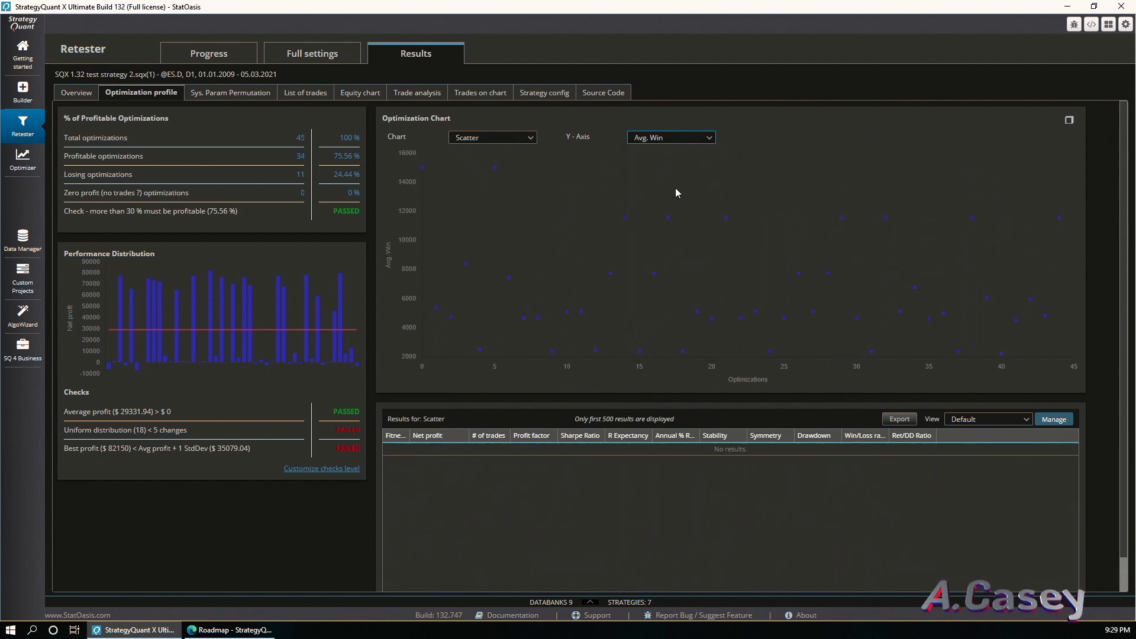
pyautogui.click(688, 138)
pyautogui.press('Up')
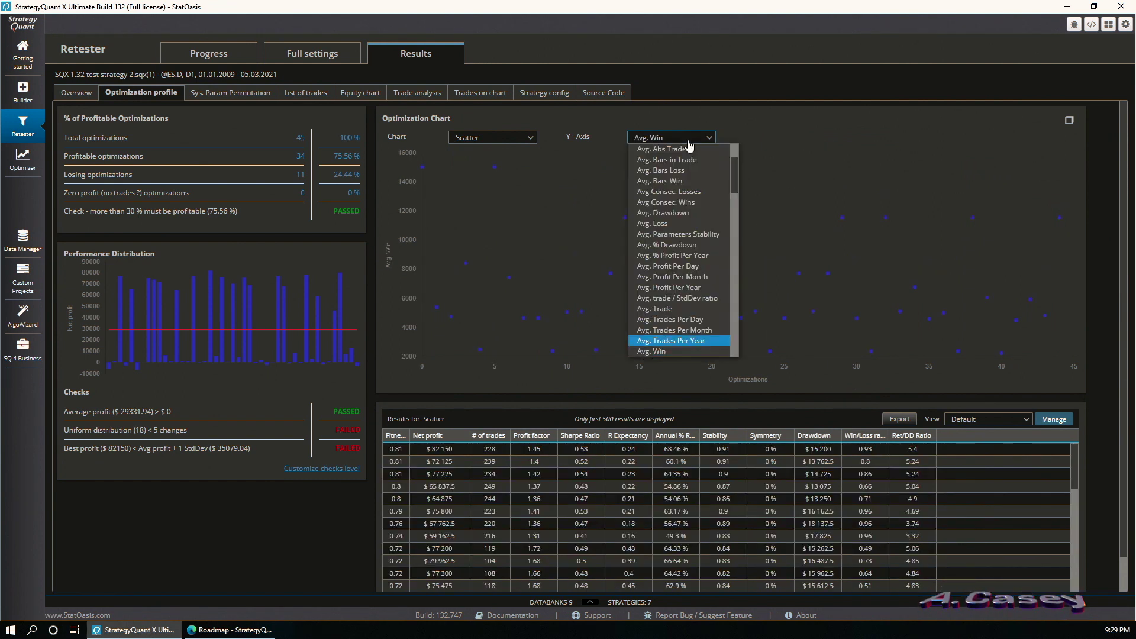
pyautogui.press('Return')
pyautogui.press('Down')
pyautogui.press('Down')
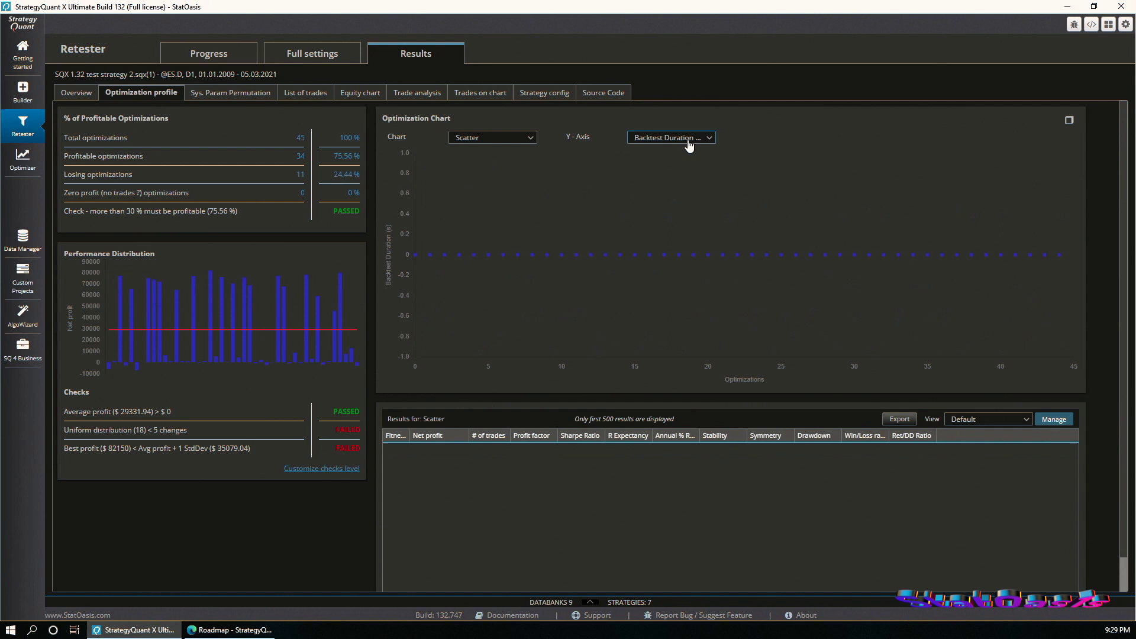
pyautogui.press('Down')
pyautogui.press('Down')
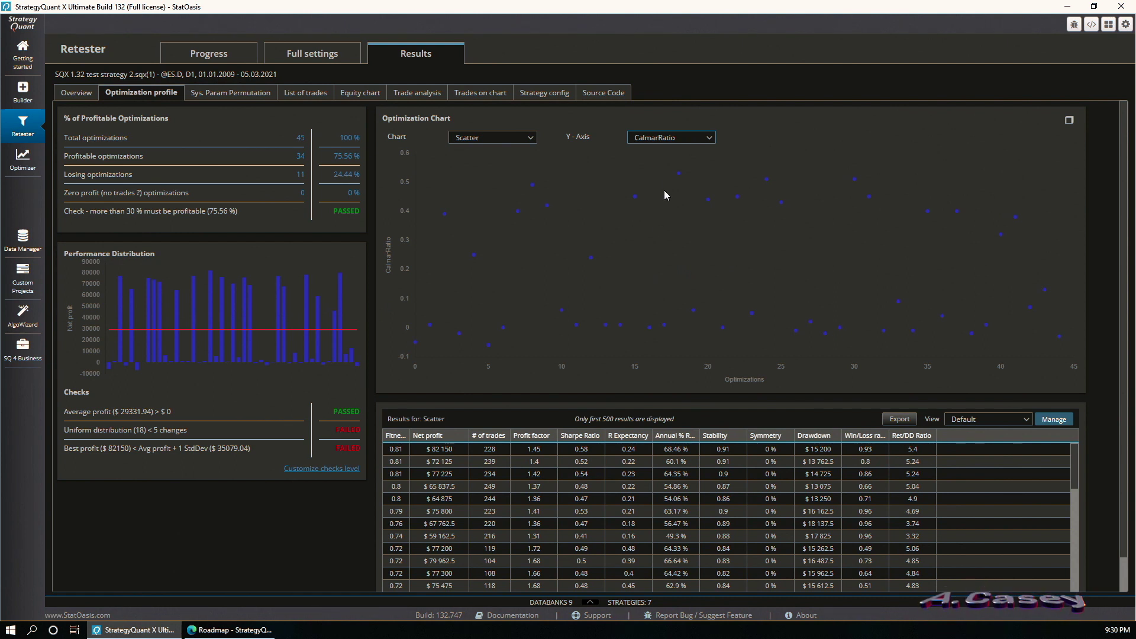
pyautogui.click(681, 140)
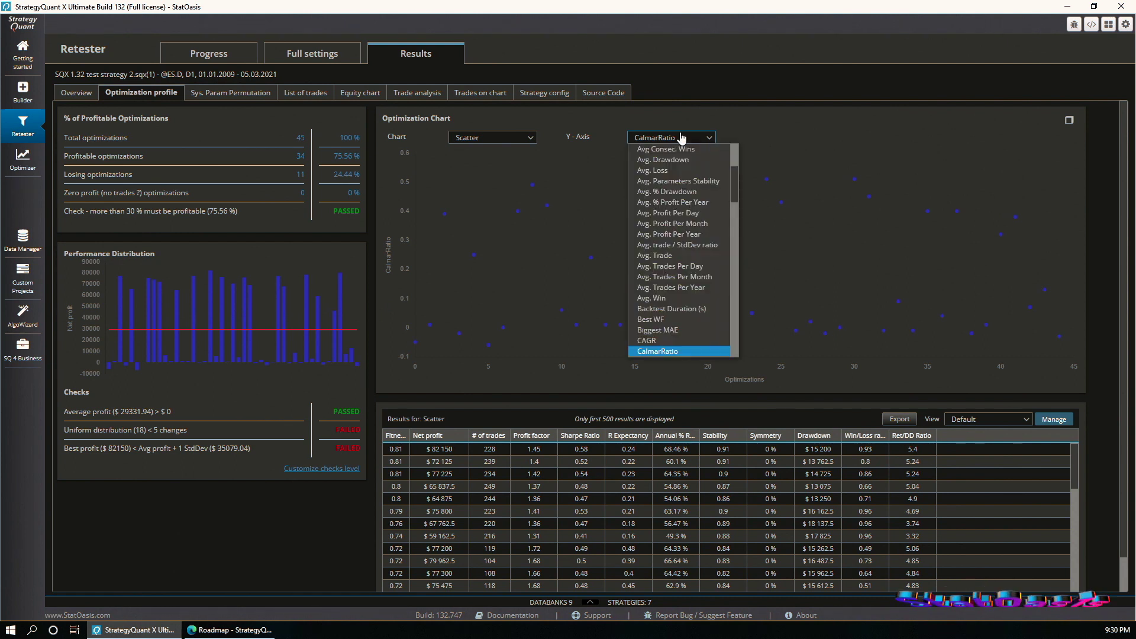
pyautogui.scroll(-6, 680, 137)
pyautogui.click(680, 138)
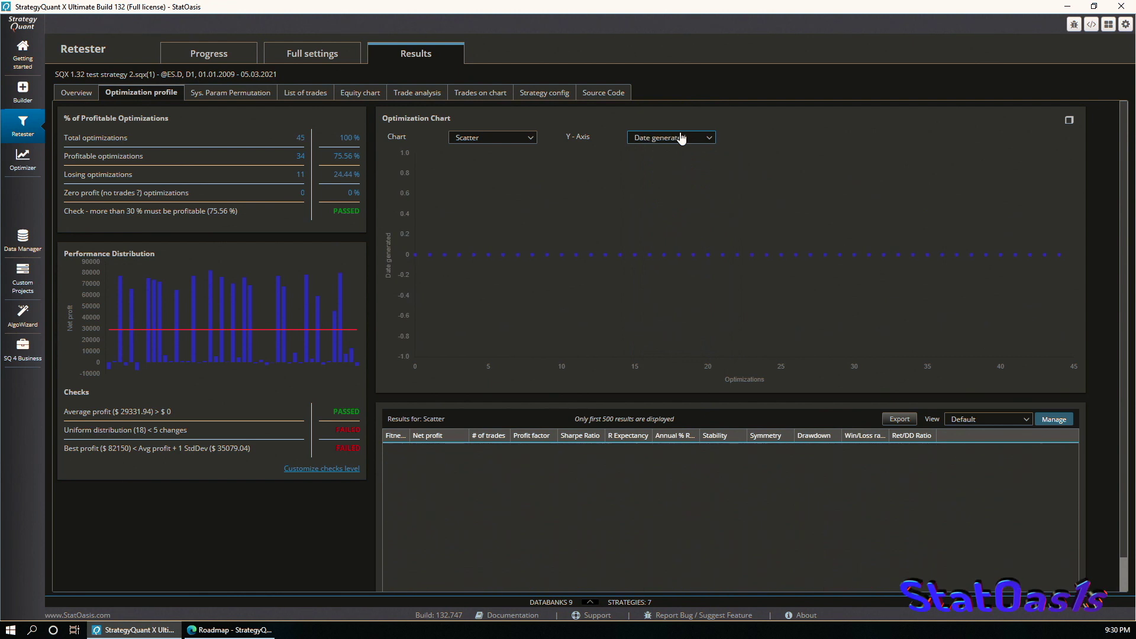
pyautogui.scroll(-2, 680, 138)
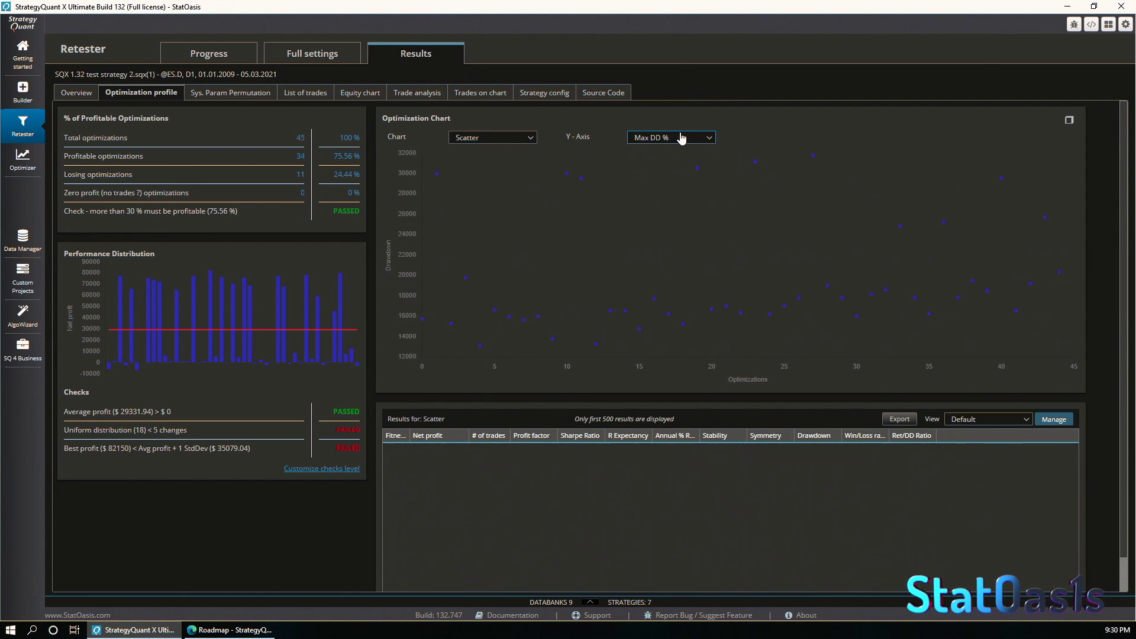
pyautogui.scroll(-2, 680, 137)
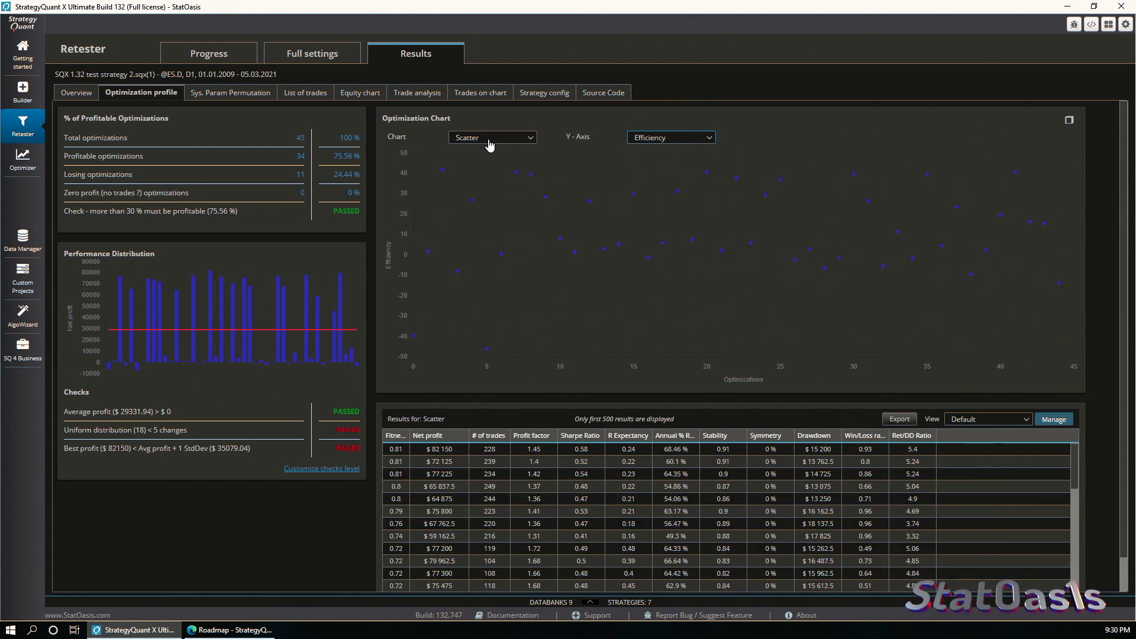
# Step: Plot a 2D chart by RSIPeriod, trying CalmarRatio, SQN and Win/Loss ratio on the Y-axis
pyautogui.click(489, 145)
pyautogui.click(486, 158)
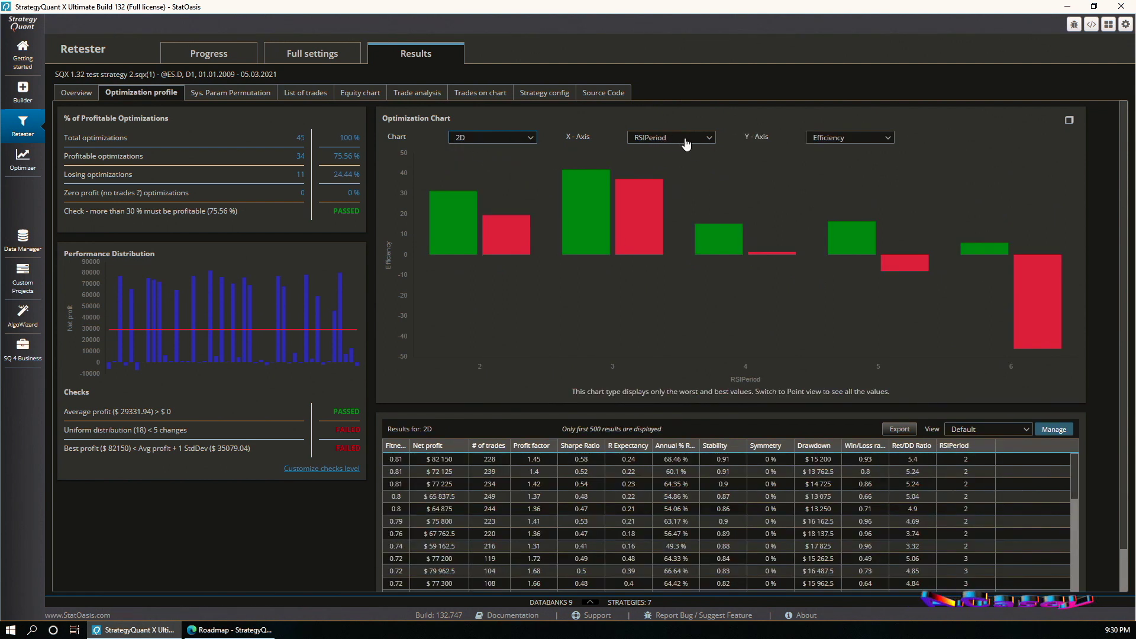
pyautogui.click(686, 144)
pyautogui.click(690, 149)
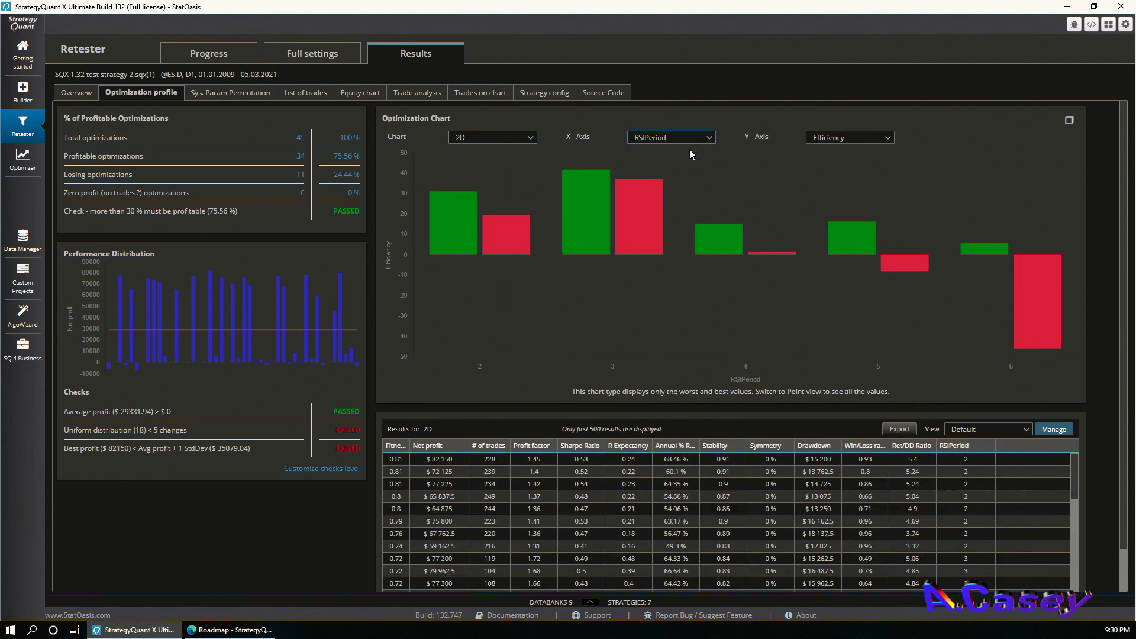
pyautogui.click(856, 144)
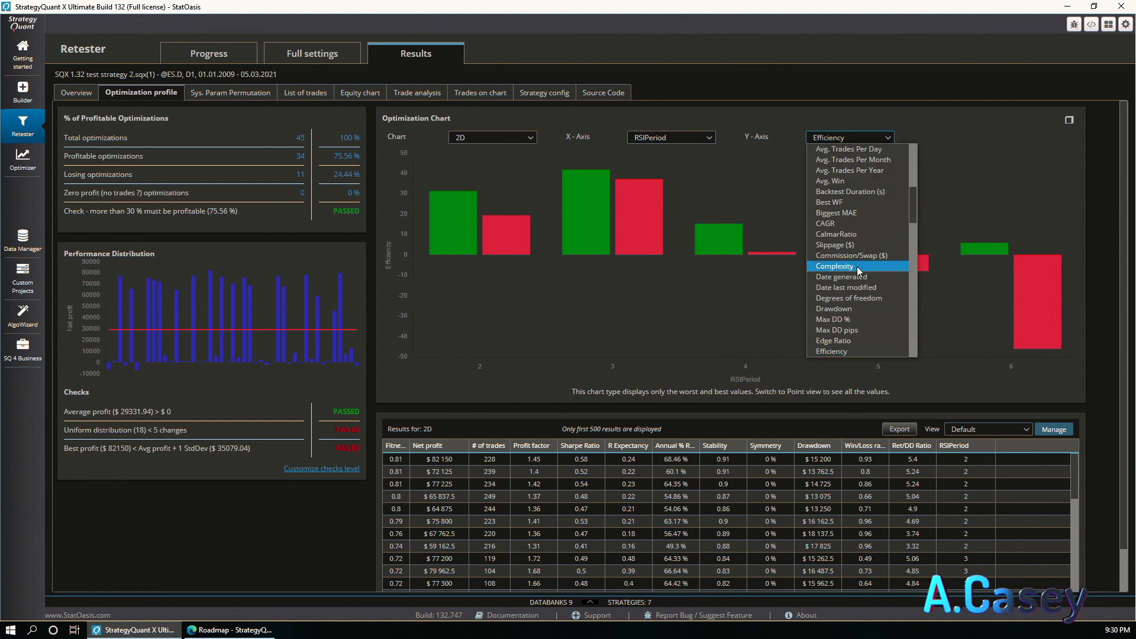
pyautogui.click(868, 237)
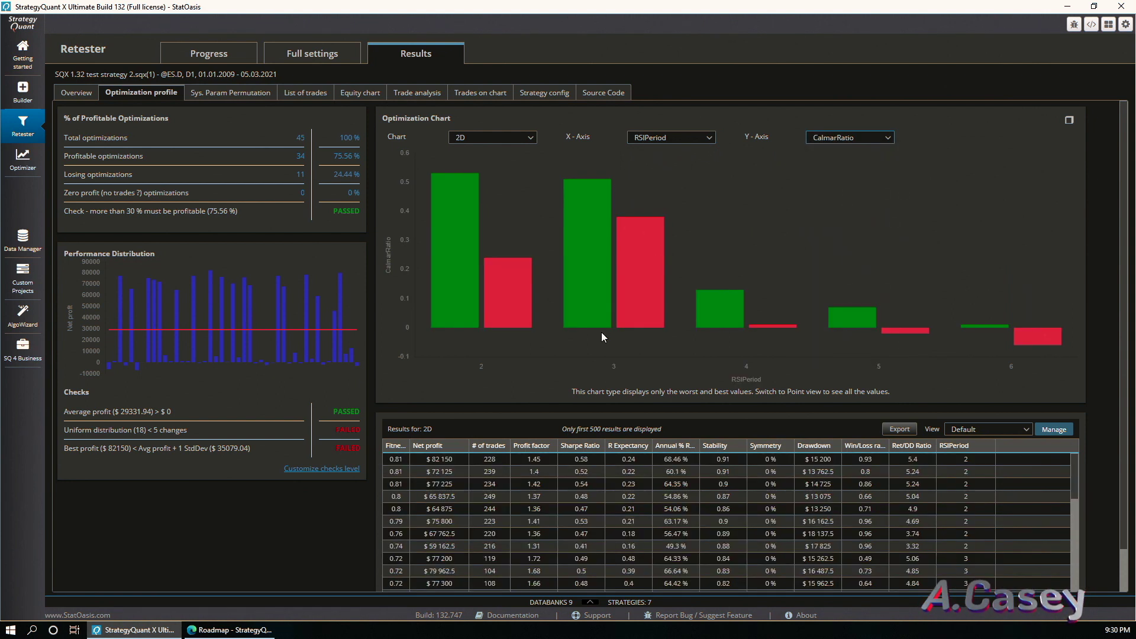
pyautogui.click(862, 139)
pyautogui.scroll(-10, 855, 248)
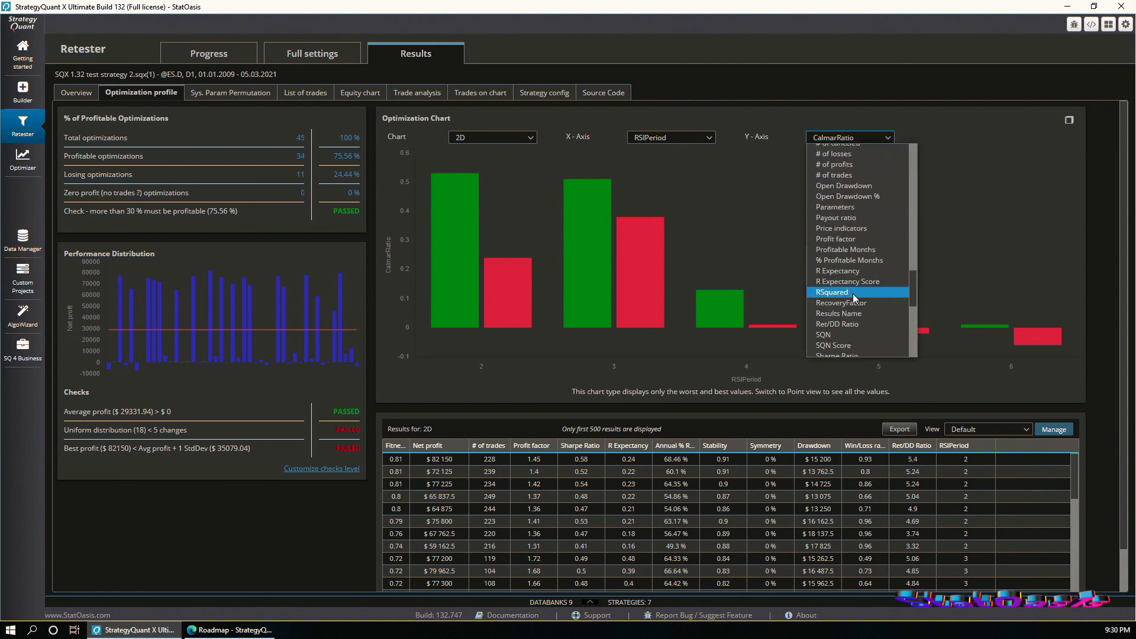
pyautogui.click(855, 335)
pyautogui.click(850, 137)
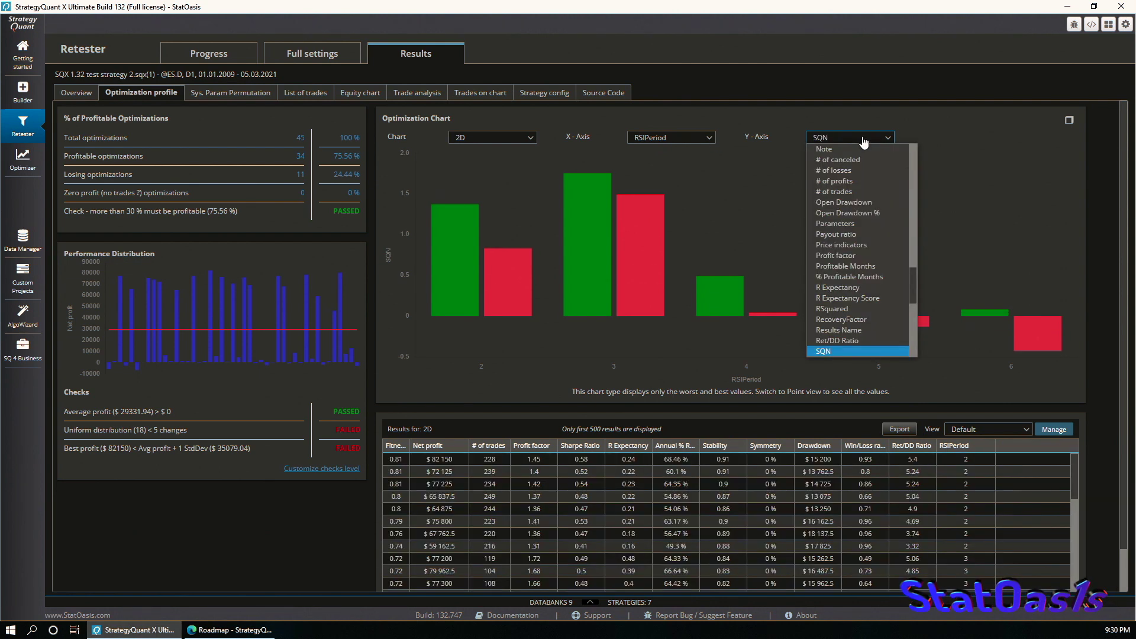
pyautogui.scroll(-3, 850, 298)
pyautogui.click(851, 298)
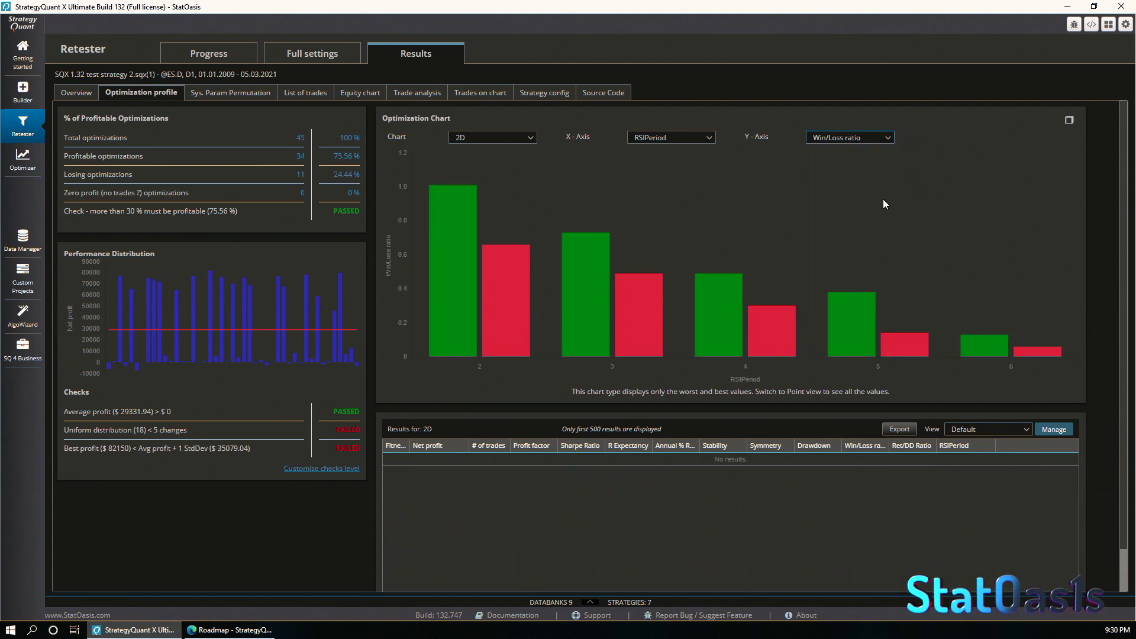
# Step: View the chart as rotated 3D points and a surface, then return to 2D and finally Scatter
pyautogui.click(510, 132)
pyautogui.click(498, 154)
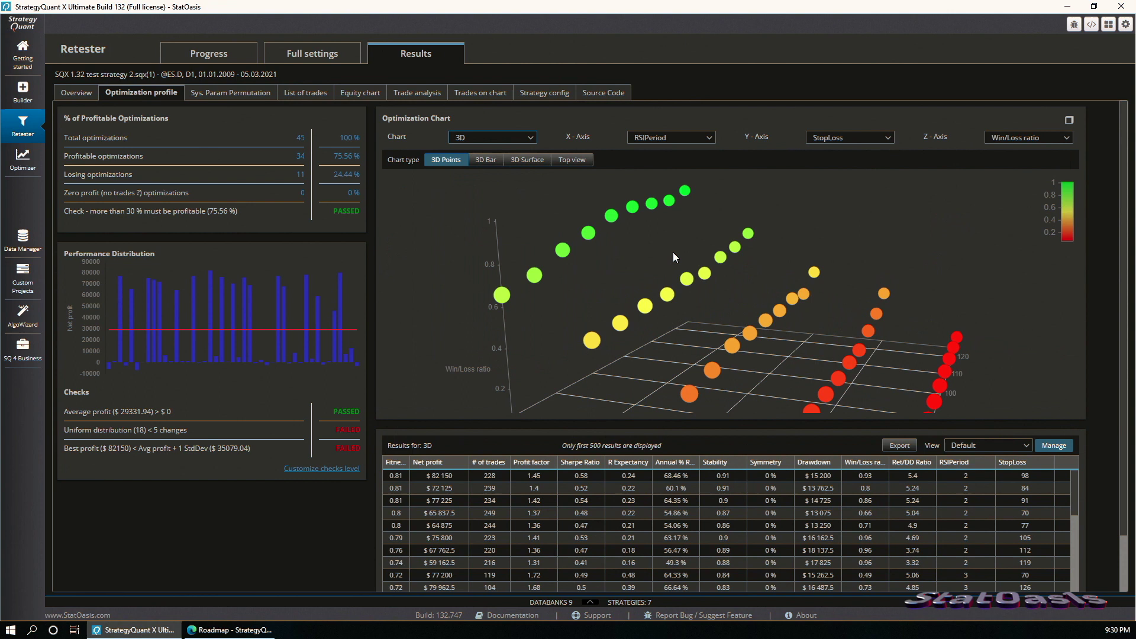
pyautogui.moveTo(673, 252); pyautogui.dragTo(839, 322)
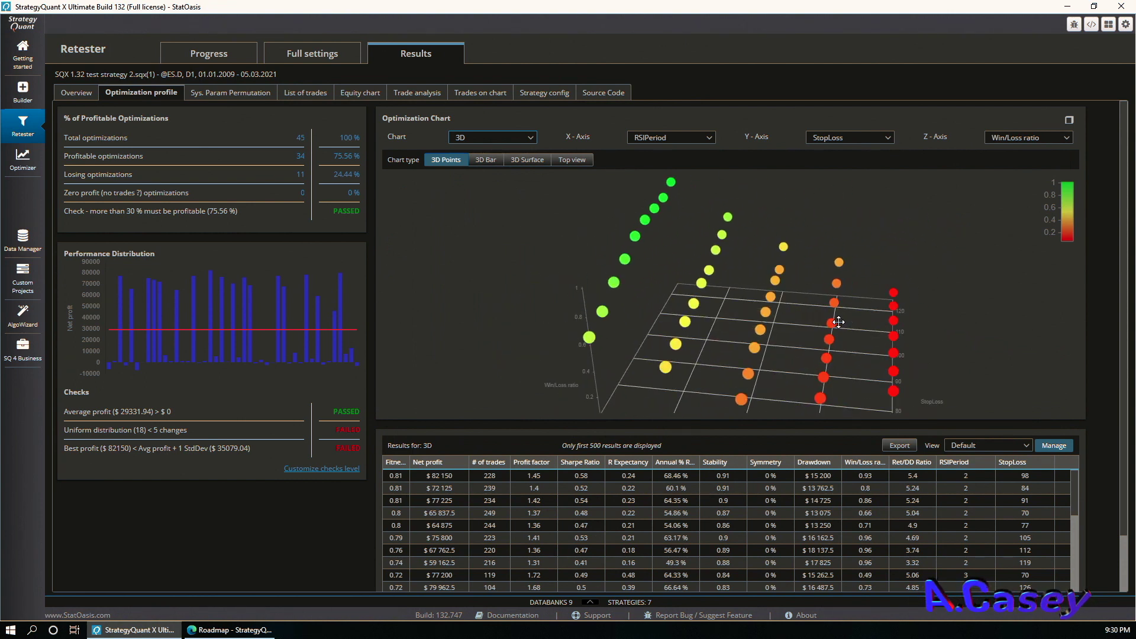
pyautogui.click(527, 160)
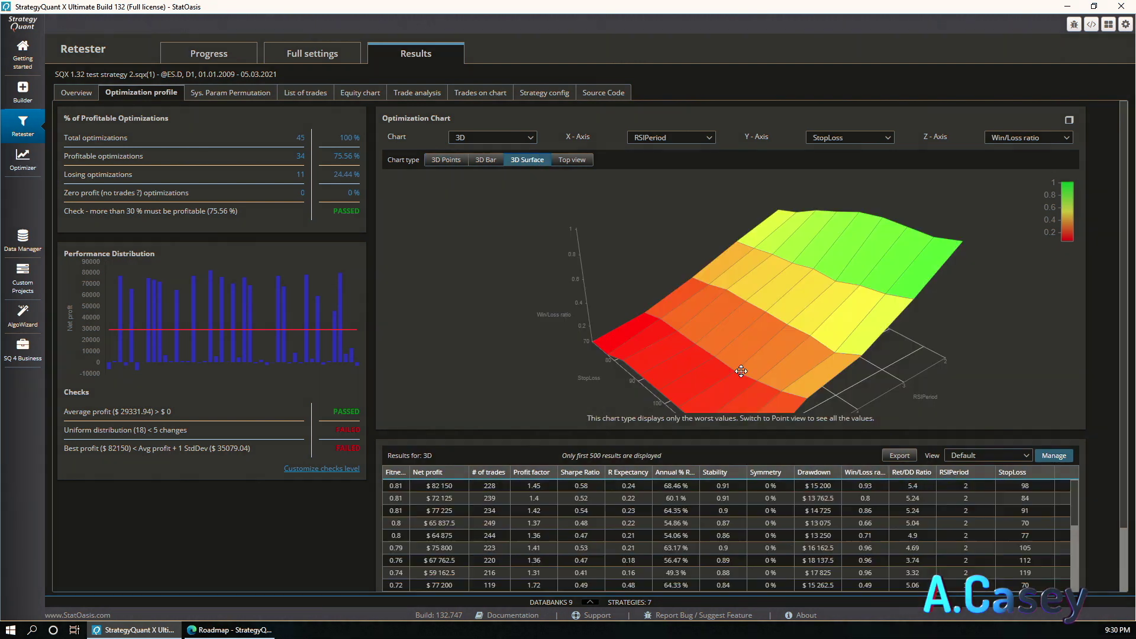
pyautogui.click(512, 137)
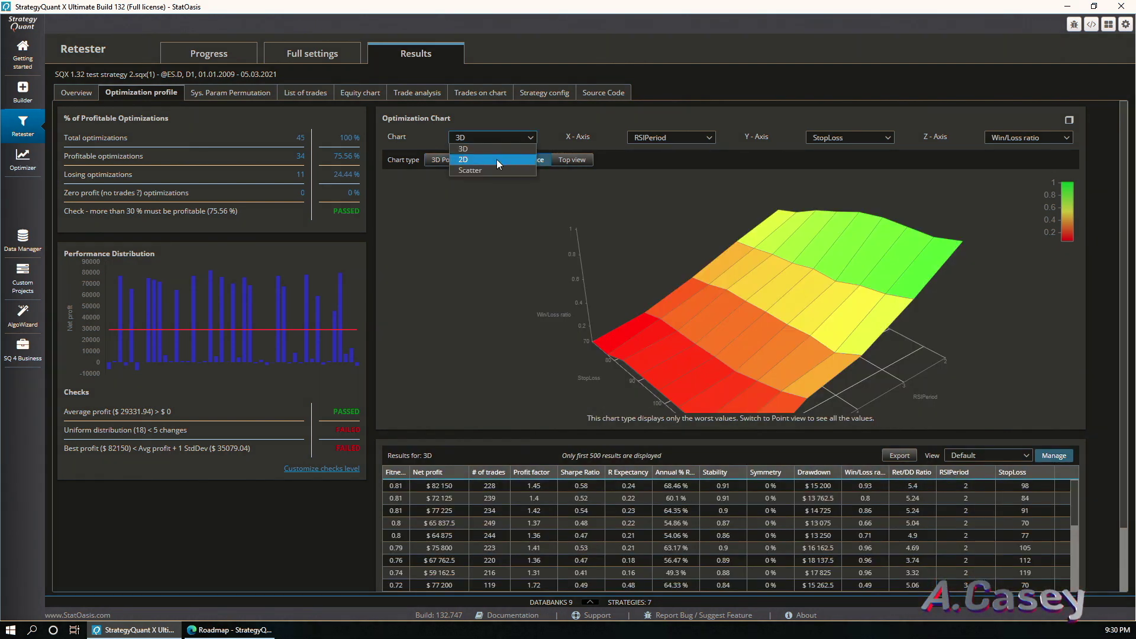
pyautogui.click(496, 159)
pyautogui.click(478, 139)
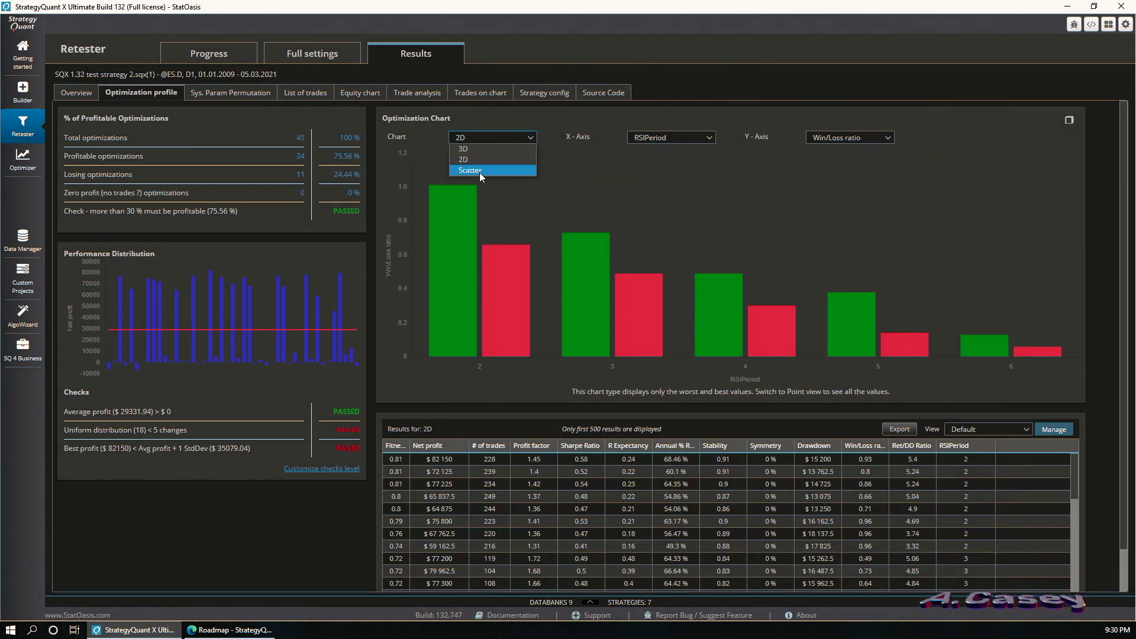
pyautogui.click(479, 172)
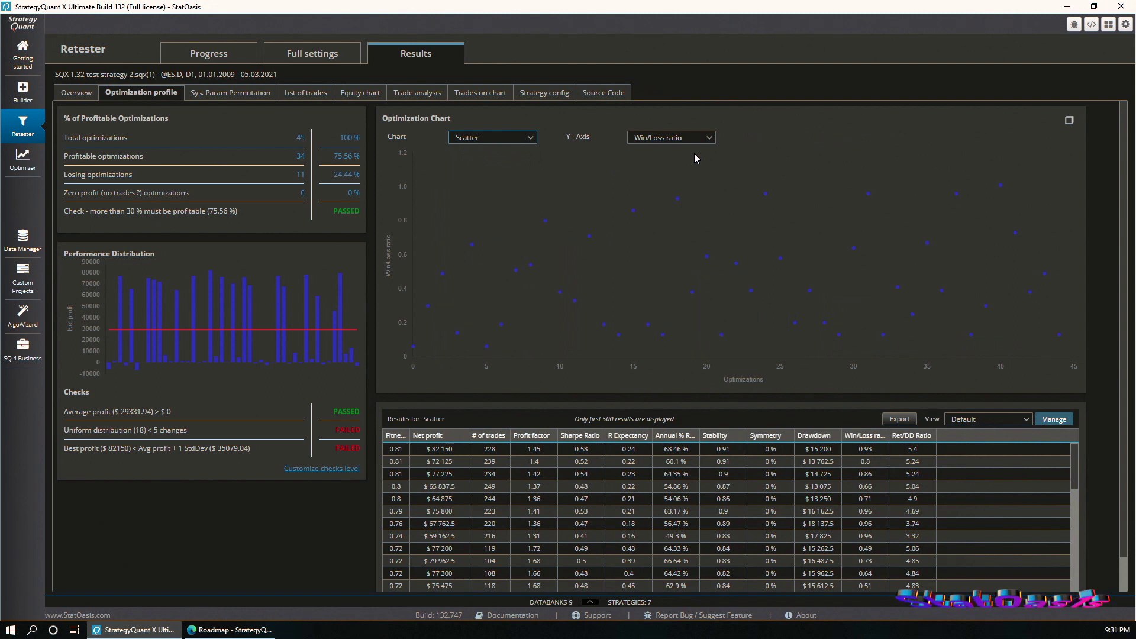
# Step: Step the scatter's Y-axis through Max DD %, Max DD pips and others to Magic number
pyautogui.click(681, 138)
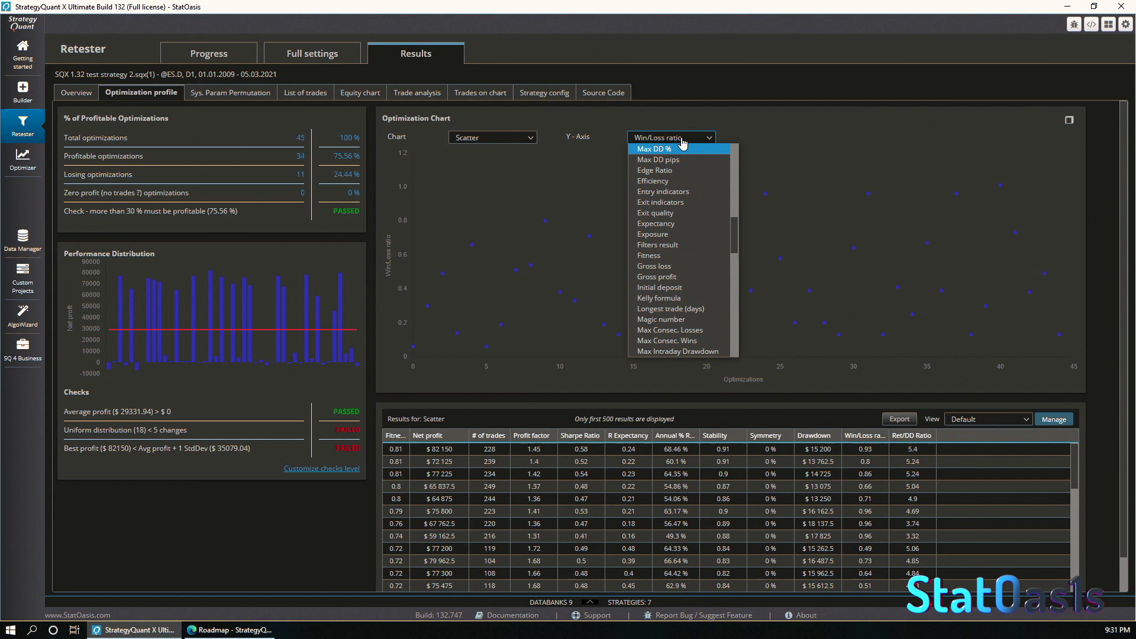
pyautogui.press('Return')
pyautogui.press('Down')
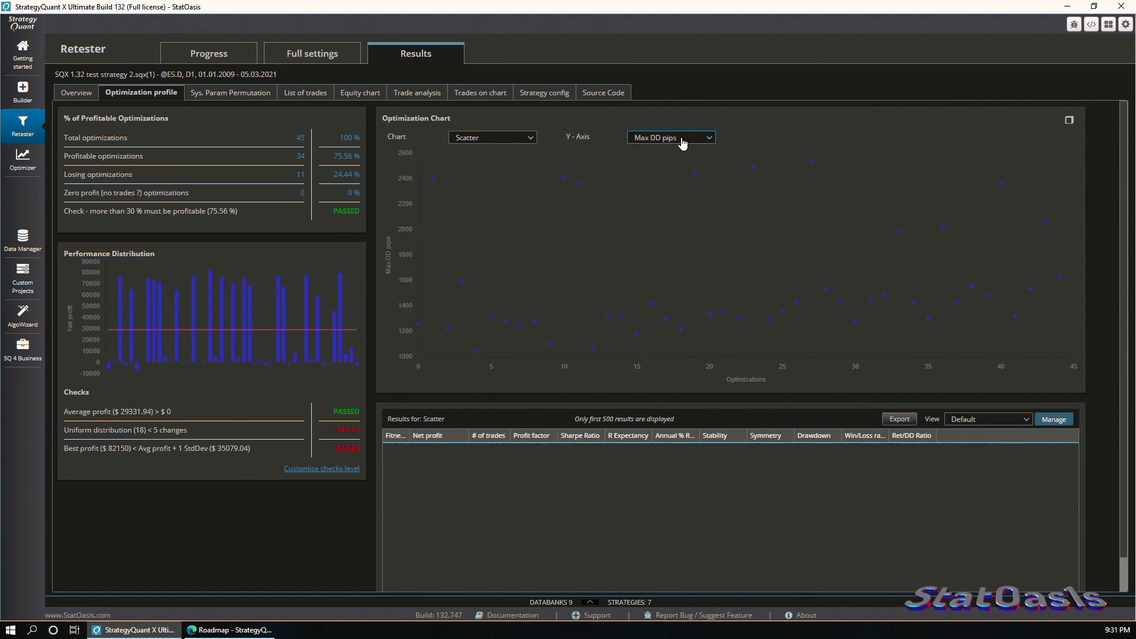
pyautogui.press('Down')
pyautogui.press('Down')
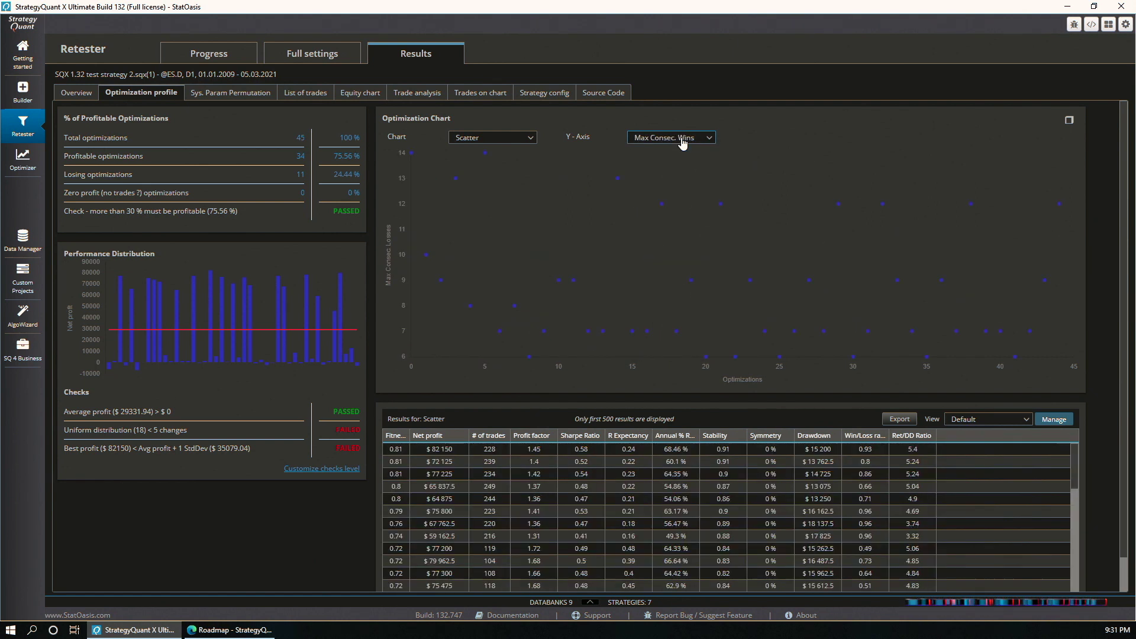
pyautogui.press('Up')
pyautogui.press('Up')
pyautogui.press('Up')
pyautogui.press('Up')
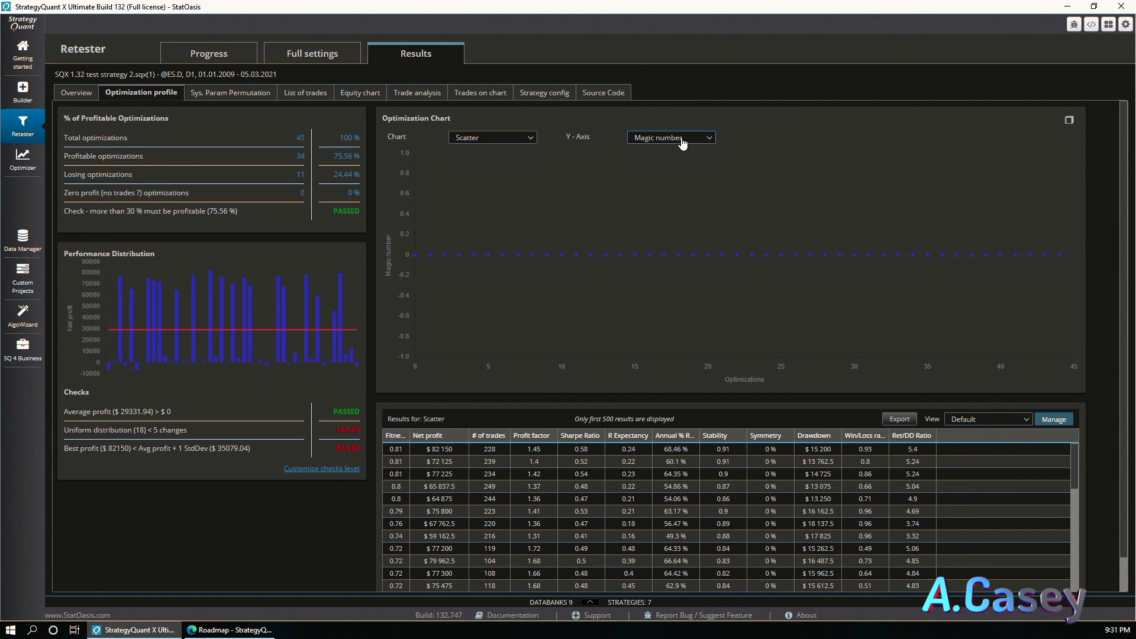
pyautogui.click(703, 140)
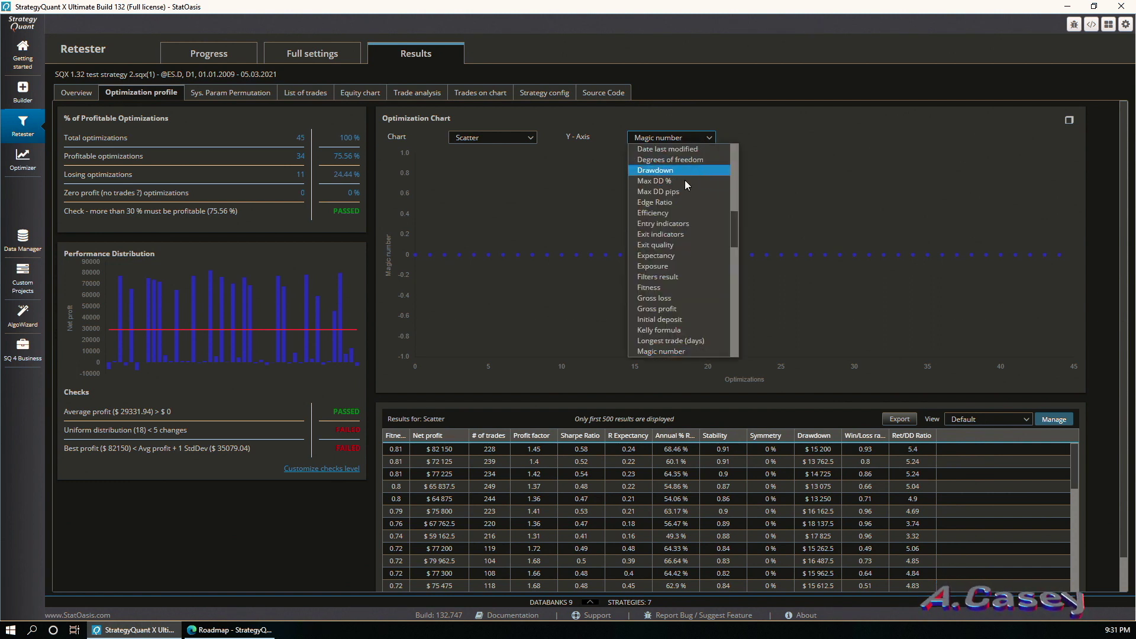
pyautogui.click(817, 155)
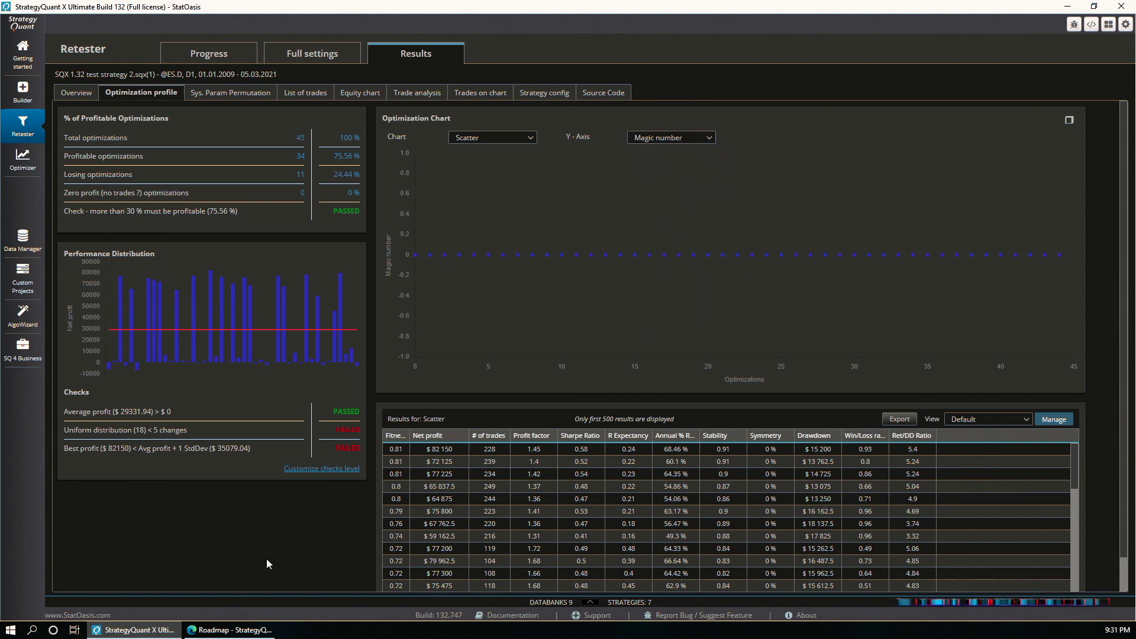